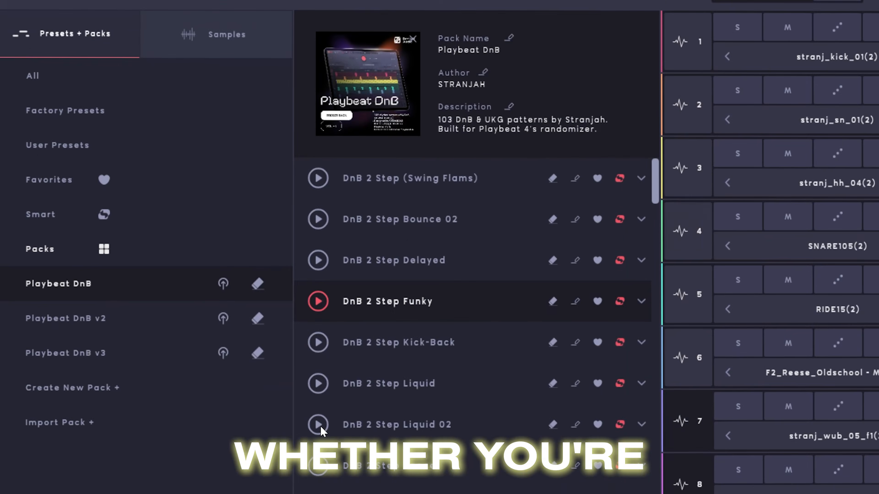
- Audition the 2-step presets in the Playbeat DnB pack, from DnB 2 Step Triplet 05 through DnB 2-Step Bongo 03
{"action": "scroll", "coordinate": [321, 426], "scroll_direction": "down", "scroll_amount": 5}
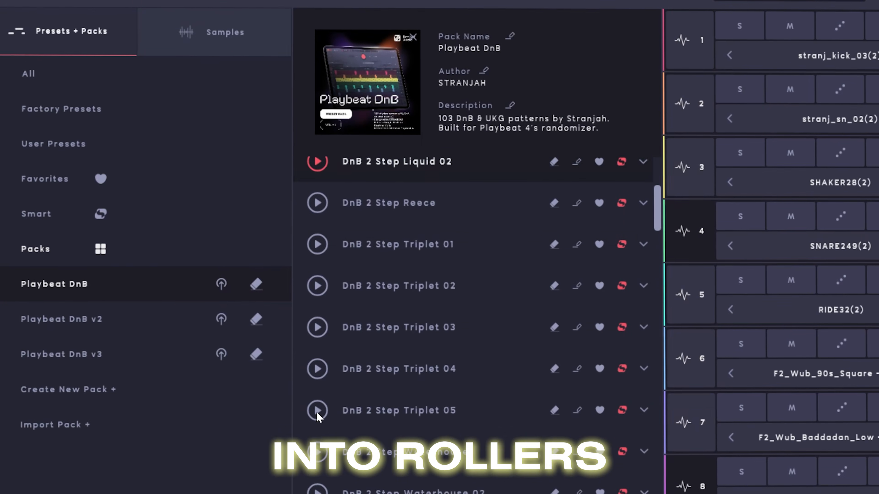
{"action": "left_click", "coordinate": [316, 413]}
{"action": "scroll", "coordinate": [315, 381], "scroll_direction": "down", "scroll_amount": 3}
{"action": "left_click", "coordinate": [313, 341]}
{"action": "left_click", "coordinate": [316, 380]}
{"action": "scroll", "coordinate": [325, 377], "scroll_direction": "down", "scroll_amount": 4}
{"action": "left_click", "coordinate": [317, 271]}
{"action": "left_click", "coordinate": [317, 315]}
{"action": "left_click", "coordinate": [316, 358]}
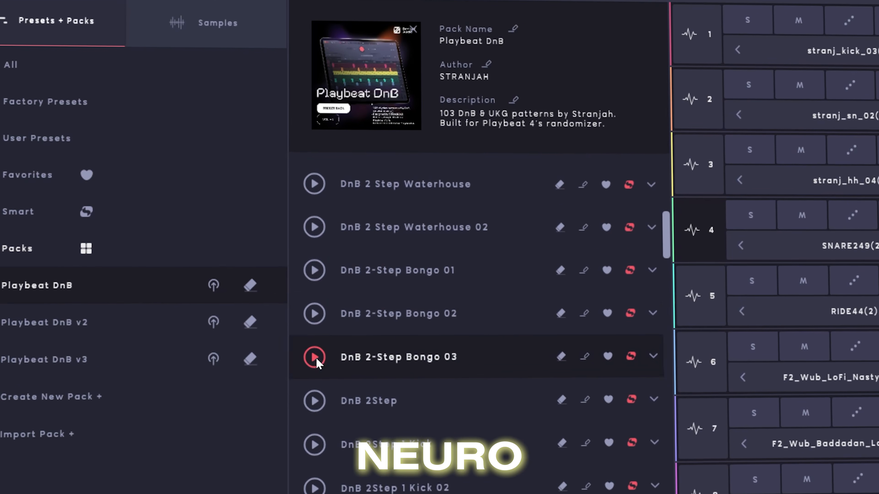
- Audition two more Playbeat DnB presets further down the list, beyond the 2-Step Bongo ones
{"action": "scroll", "coordinate": [315, 381], "scroll_direction": "down", "scroll_amount": 4}
{"action": "left_click", "coordinate": [310, 182]}
{"action": "scroll", "coordinate": [311, 207], "scroll_direction": "down", "scroll_amount": 3}
{"action": "left_click", "coordinate": [310, 245]}
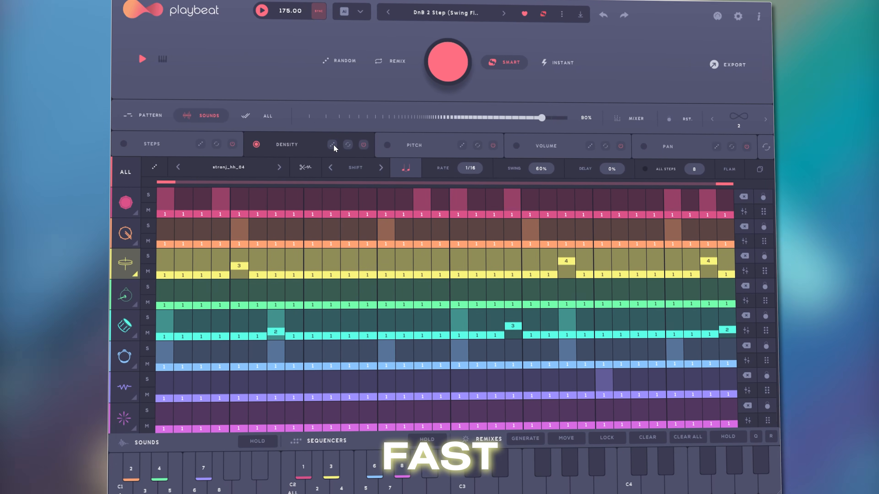
- Randomize the pan values of the pattern in the sequencer
{"action": "left_click", "coordinate": [718, 148]}
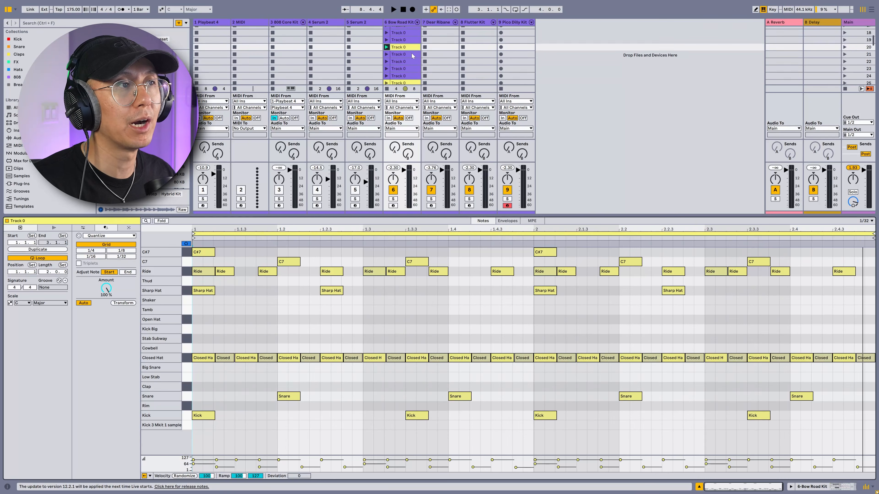
- Switch to Ableton Live, look through the Bow Road Kit track's clips and select the 2 Step clip to review its notes
{"action": "scroll", "coordinate": [412, 57], "scroll_direction": "down", "scroll_amount": 15}
{"action": "scroll", "coordinate": [418, 50], "scroll_direction": "up", "scroll_amount": 20}
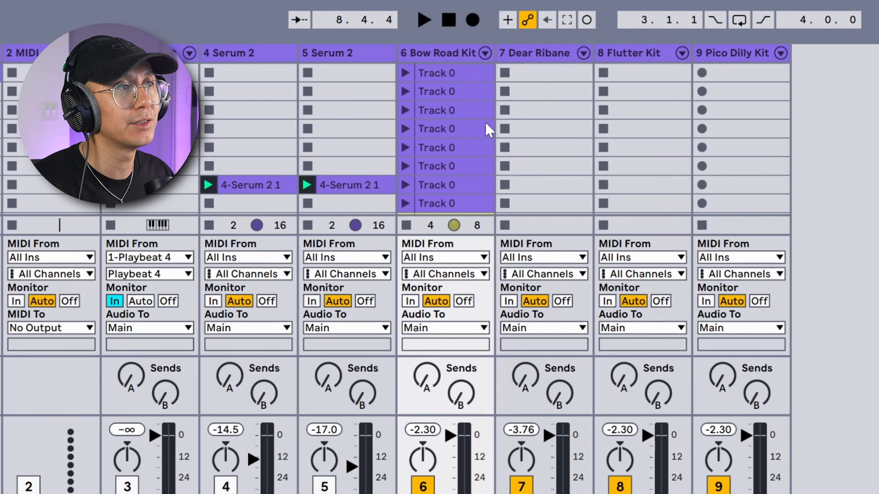
{"action": "scroll", "coordinate": [438, 79], "scroll_direction": "down", "scroll_amount": 5}
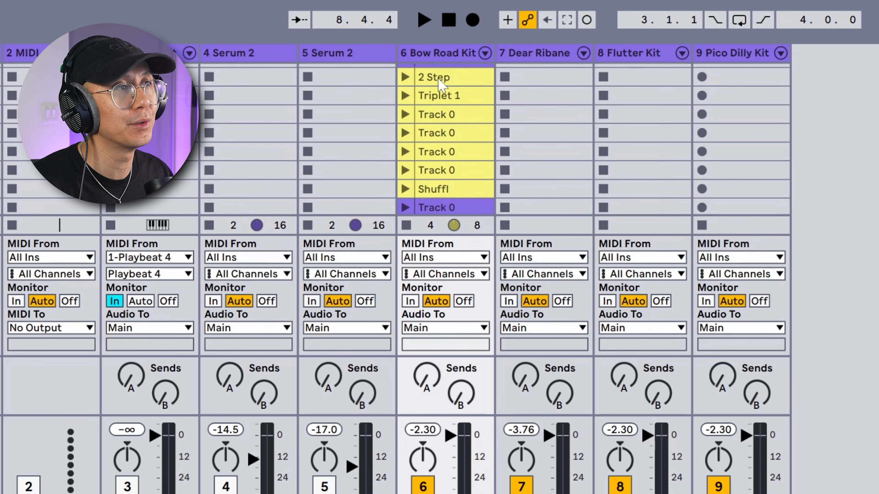
{"action": "left_click", "coordinate": [437, 63]}
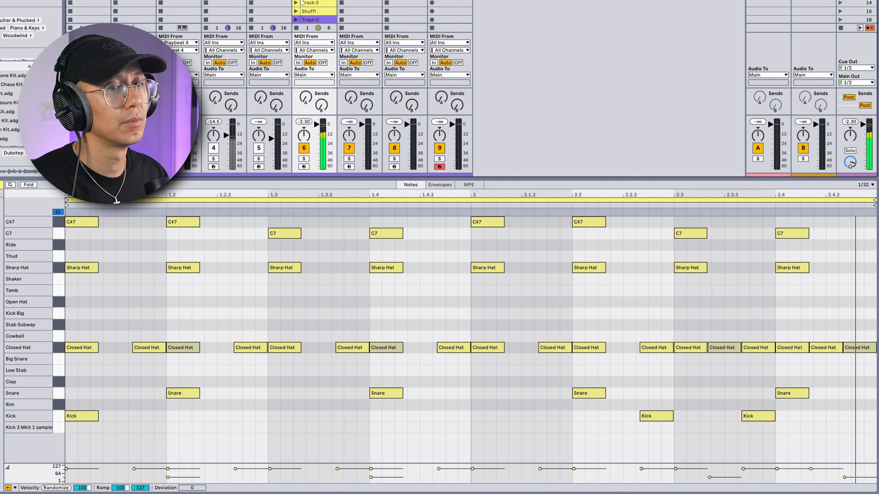
{"action": "scroll", "coordinate": [302, 3], "scroll_direction": "down", "scroll_amount": 2}
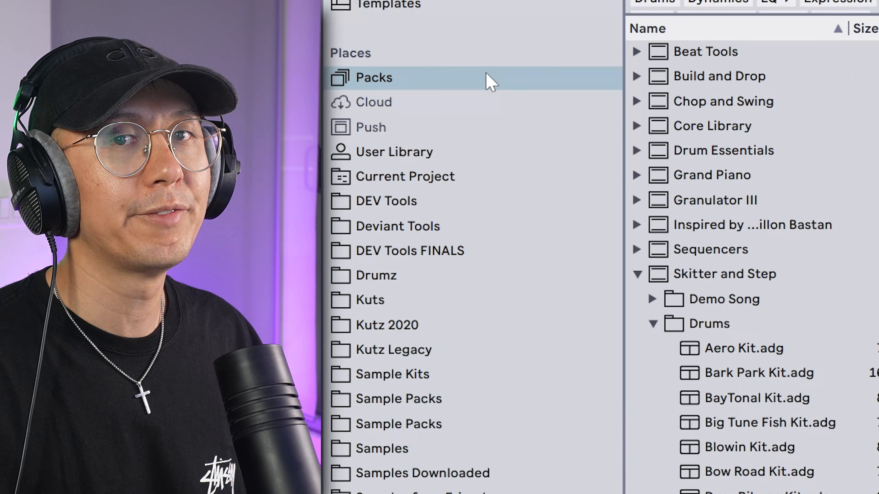
- Show the Packs location, collapse the Skitter and Step pack and look through the list of available packs
{"action": "left_click", "coordinate": [463, 84]}
{"action": "left_click", "coordinate": [357, 274]}
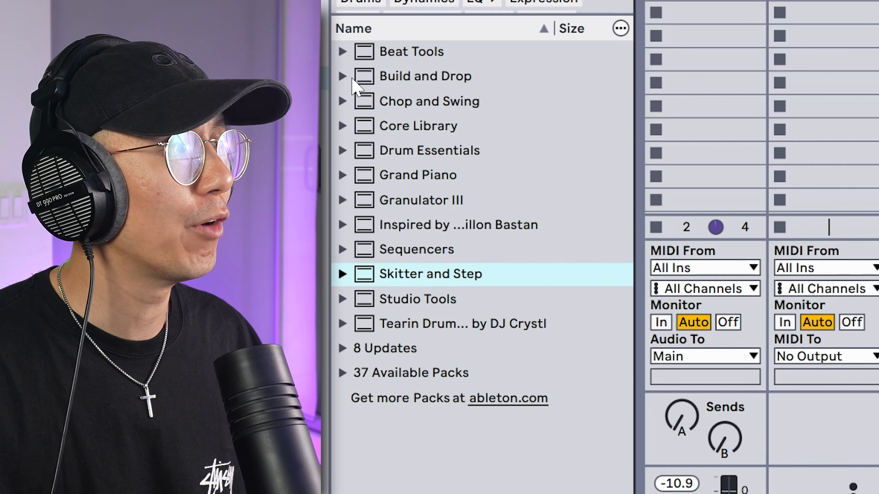
{"action": "left_click", "coordinate": [350, 371]}
{"action": "scroll", "coordinate": [471, 314], "scroll_direction": "down", "scroll_amount": 5}
{"action": "scroll", "coordinate": [471, 319], "scroll_direction": "up", "scroll_amount": 5}
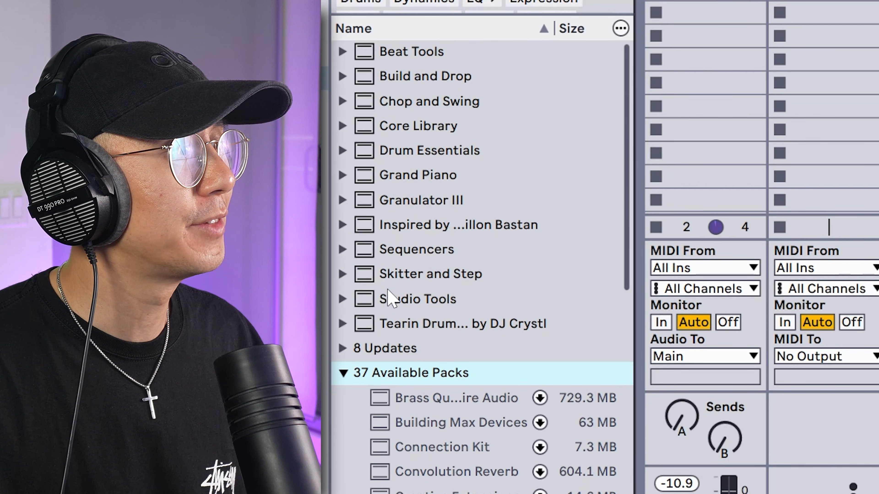
- Point out the Skitter and Step, Chop and Swing and Beat Tools packs, and expand Skitter and Step to its drum kits
{"action": "left_click", "coordinate": [406, 276]}
{"action": "left_click", "coordinate": [408, 103]}
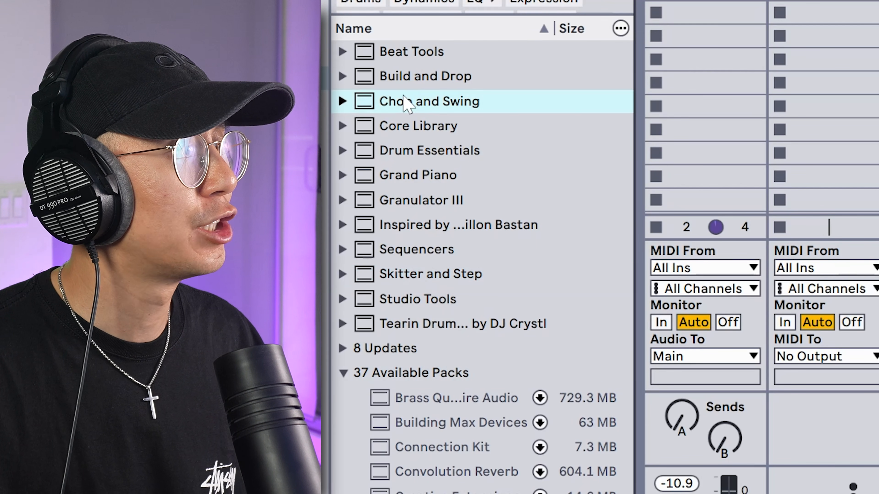
{"action": "left_click", "coordinate": [403, 58]}
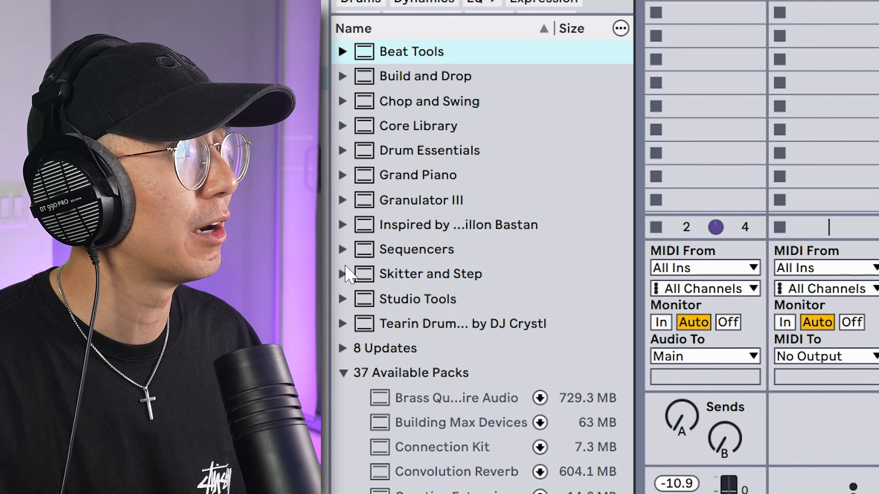
{"action": "left_click", "coordinate": [343, 274]}
{"action": "scroll", "coordinate": [442, 180], "scroll_direction": "down", "scroll_amount": 5}
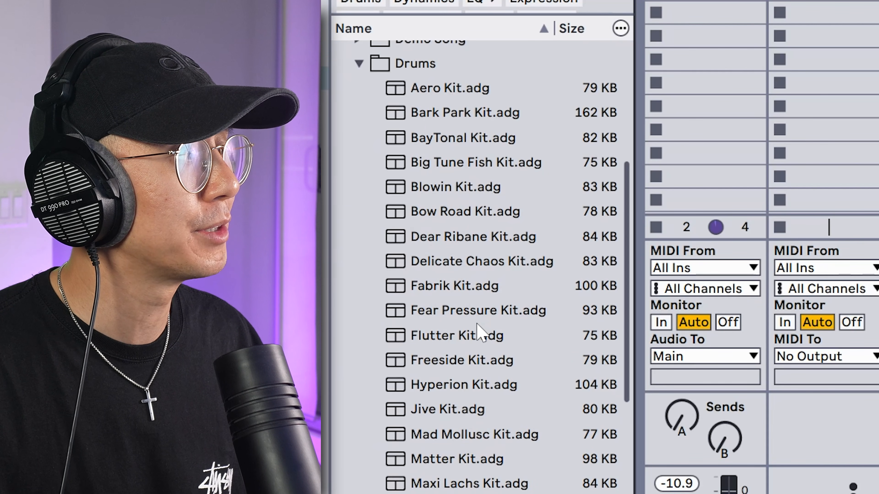
- Preview the Fabrik, Maxi Lachs, Ozark Glitter, Sol Hard and Rollin Breaks kits from the Skitter and Step pack
{"action": "left_click", "coordinate": [465, 288]}
{"action": "scroll", "coordinate": [480, 303], "scroll_direction": "down", "scroll_amount": 3}
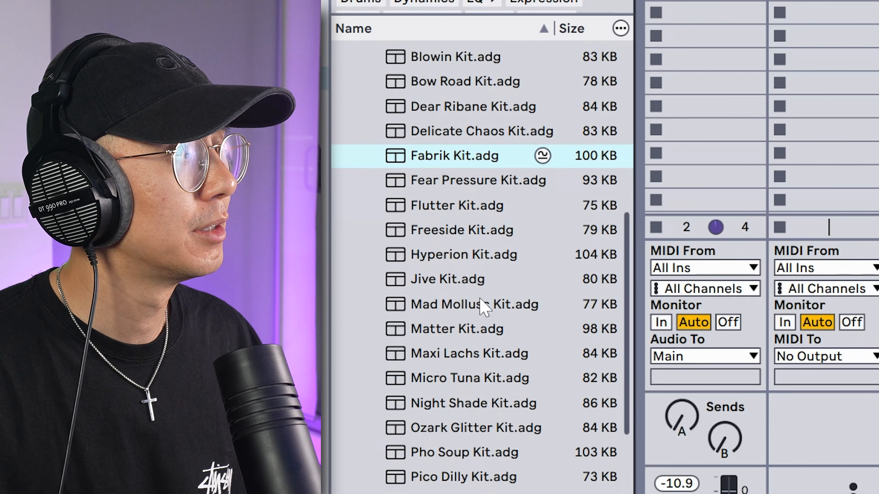
{"action": "left_click", "coordinate": [452, 359]}
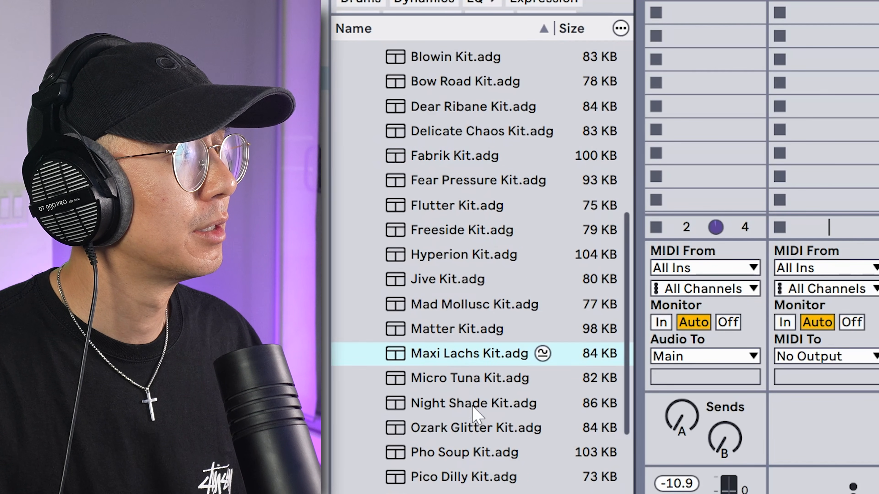
{"action": "left_click", "coordinate": [483, 428]}
{"action": "scroll", "coordinate": [482, 424], "scroll_direction": "down", "scroll_amount": 3}
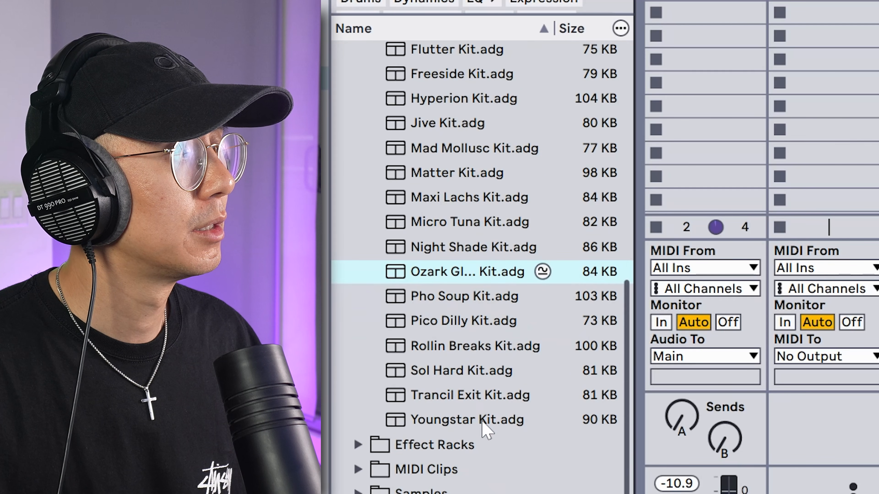
{"action": "left_click", "coordinate": [467, 372]}
{"action": "left_click", "coordinate": [466, 346]}
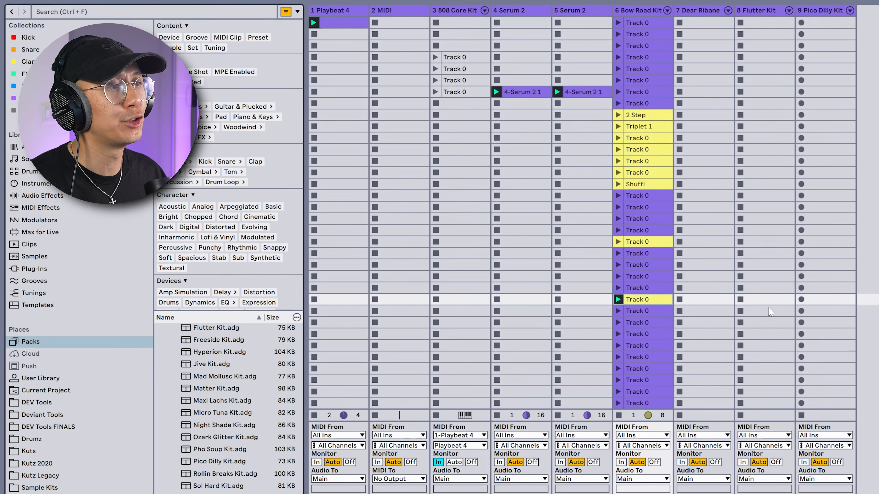
- Move the playing yellow Track 0 clip from Bow Road Kit to Dear Ribane Kit, on to Pico Dilly Kit, and open its notes
{"action": "scroll", "coordinate": [810, 300], "scroll_direction": "down", "scroll_amount": 3}
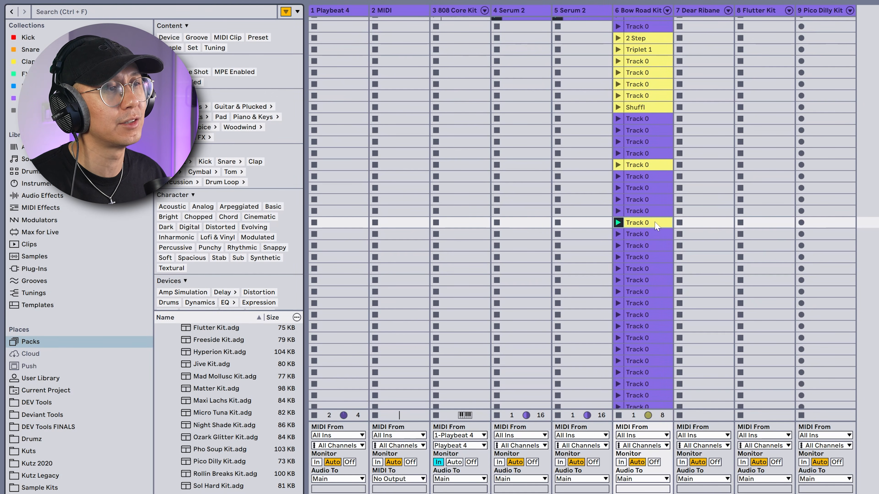
{"action": "left_click_drag", "start_coordinate": [656, 226], "coordinate": [710, 226]}
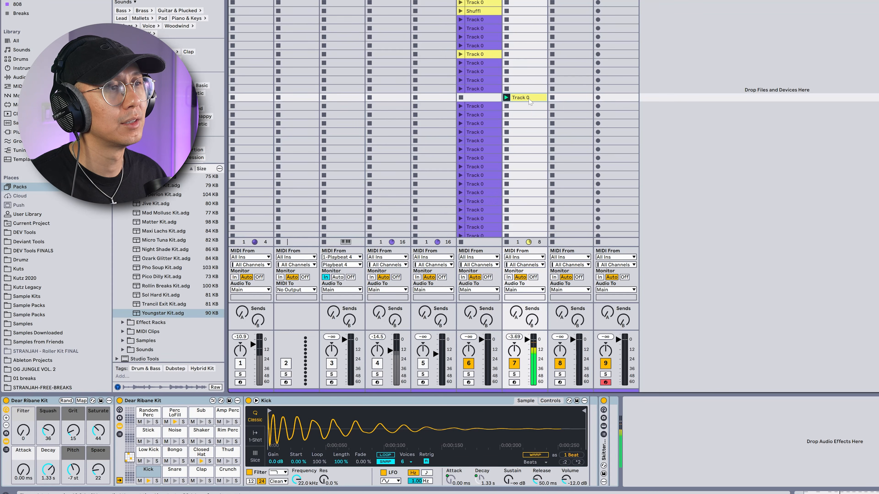
{"action": "left_click_drag", "start_coordinate": [530, 101], "coordinate": [597, 103]}
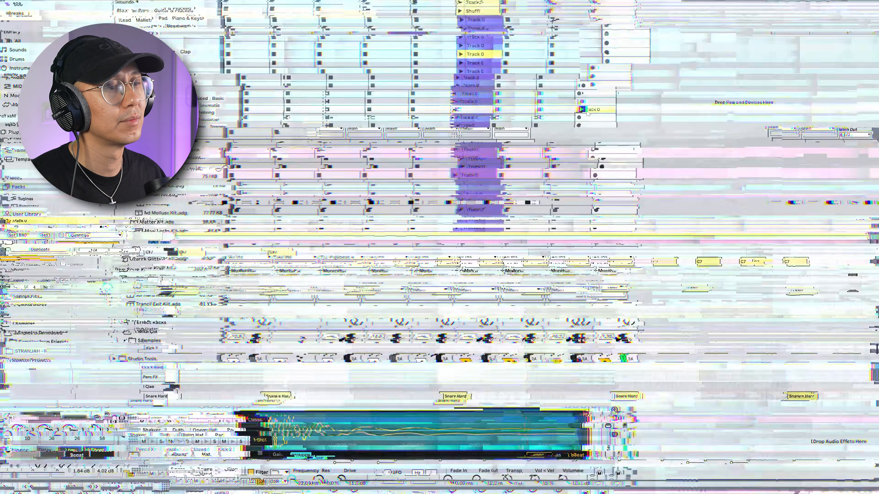
{"action": "double_click", "coordinate": [609, 98]}
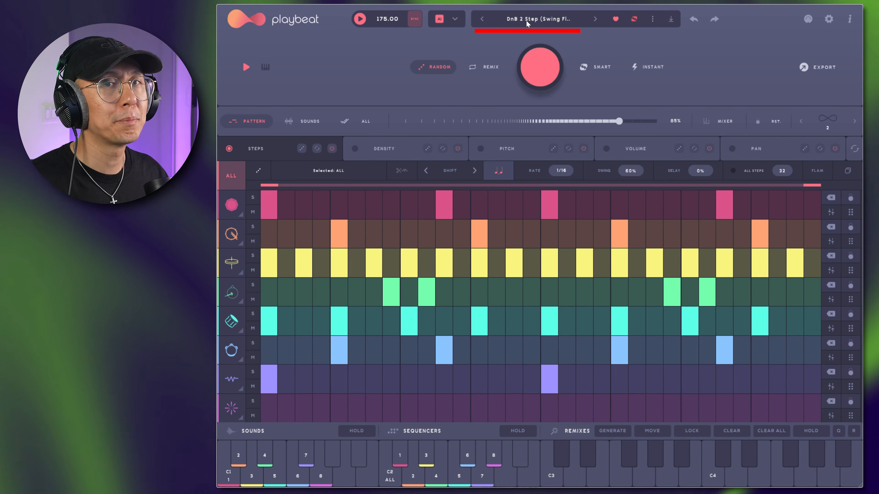
- Switch to Playbeat, open the preset browser and audition DnB 2 Step (Swing Flams), DnB 2 Step Funky and DnB 2 Step Liquid 02
{"action": "left_click", "coordinate": [526, 20]}
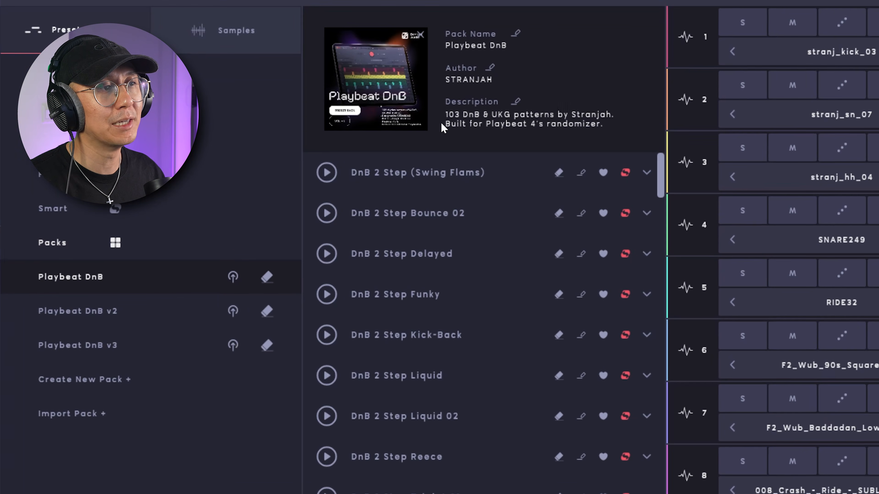
{"action": "left_click", "coordinate": [327, 174]}
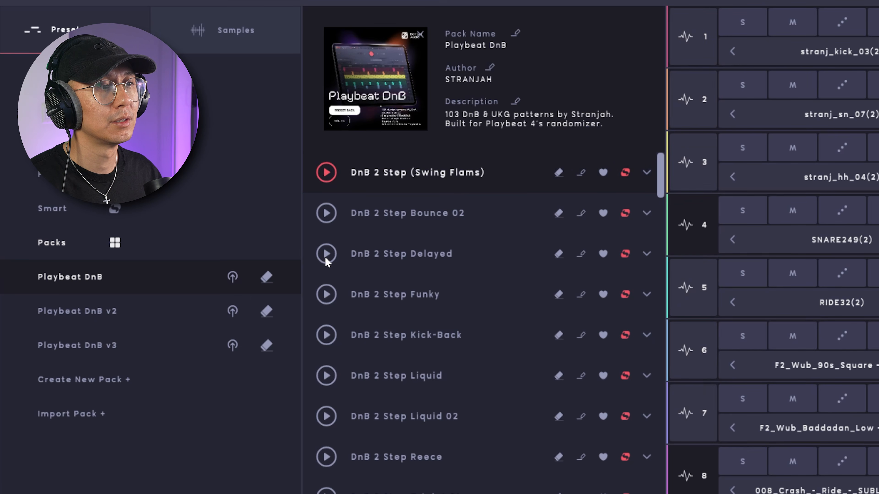
{"action": "left_click", "coordinate": [327, 292]}
{"action": "left_click", "coordinate": [328, 416]}
- Audition DnB 2 Step Triplet 05 and the DnB 2-Step Bongo presets
{"action": "scroll", "coordinate": [328, 415], "scroll_direction": "down", "scroll_amount": 6}
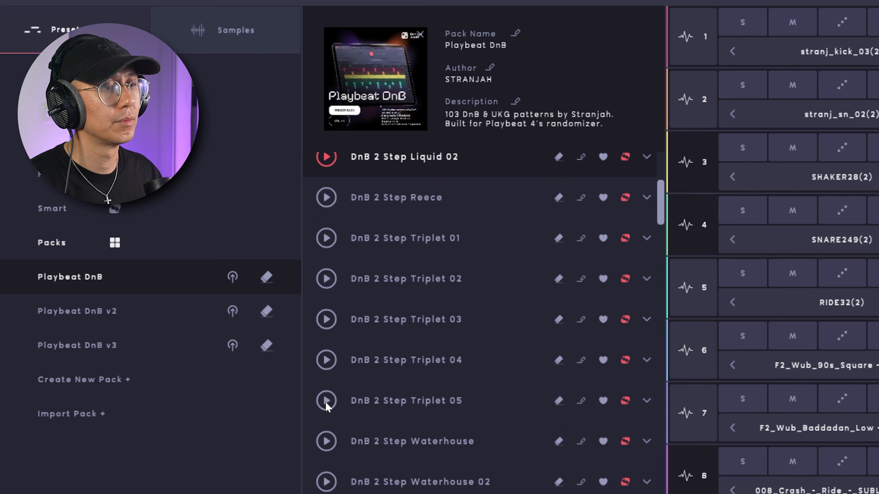
{"action": "left_click", "coordinate": [326, 401]}
{"action": "scroll", "coordinate": [326, 400], "scroll_direction": "down", "scroll_amount": 3}
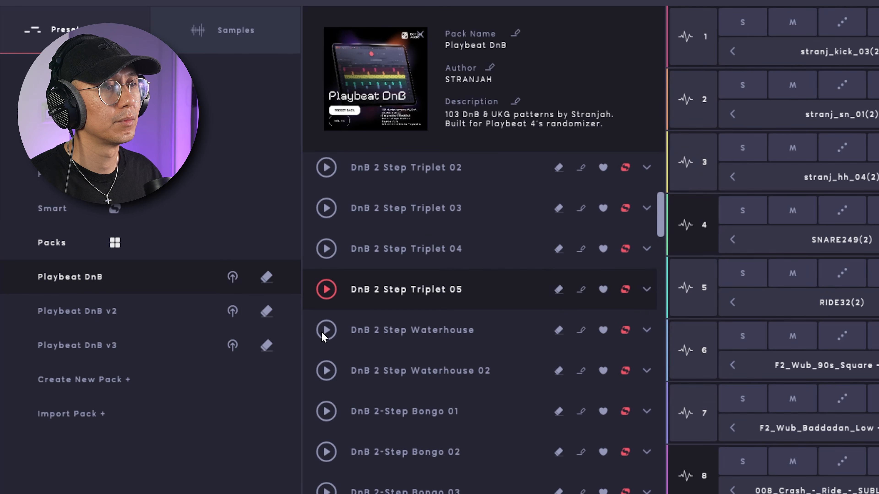
{"action": "scroll", "coordinate": [324, 337], "scroll_direction": "down", "scroll_amount": 4}
{"action": "left_click", "coordinate": [327, 344]}
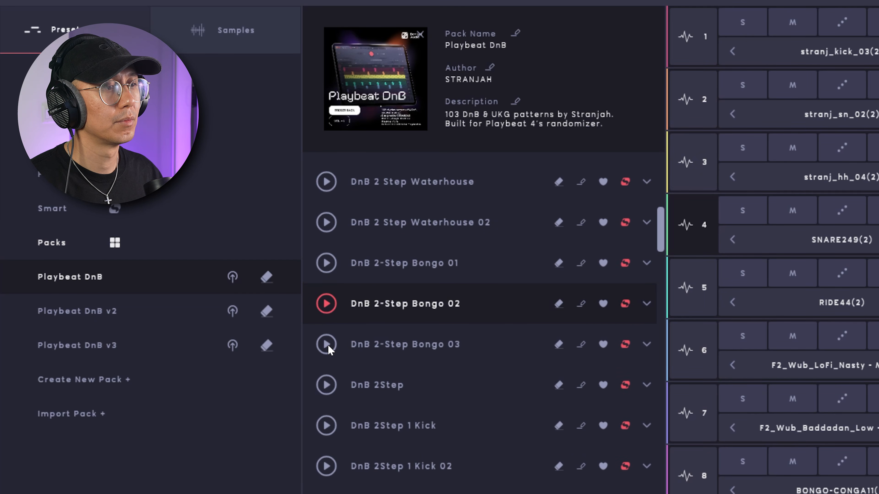
- Audition presets further down the DnB list, including DnB 2Step Hat Shuffle and DnB Deadline
{"action": "scroll", "coordinate": [328, 350], "scroll_direction": "down", "scroll_amount": 5}
{"action": "left_click", "coordinate": [327, 443]}
{"action": "scroll", "coordinate": [326, 443], "scroll_direction": "down", "scroll_amount": 6}
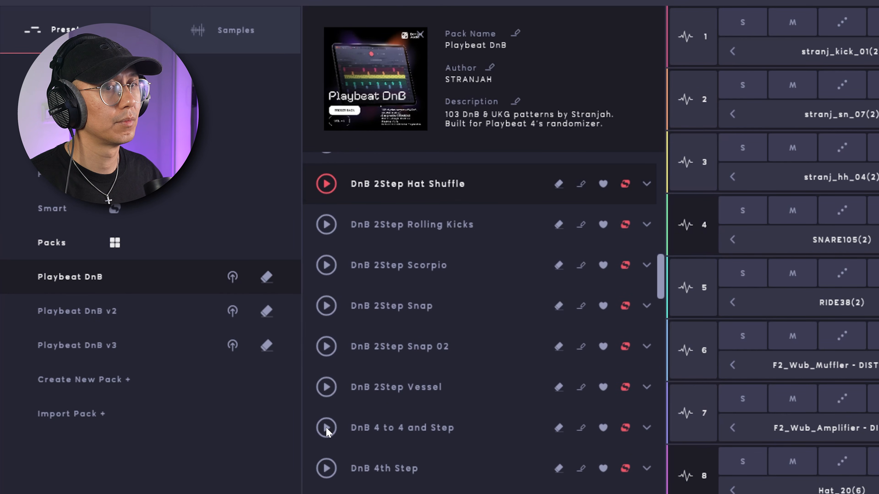
{"action": "scroll", "coordinate": [327, 432], "scroll_direction": "down", "scroll_amount": 5}
{"action": "left_click", "coordinate": [330, 399]}
{"action": "scroll", "coordinate": [330, 399], "scroll_direction": "down", "scroll_amount": 5}
{"action": "left_click", "coordinate": [327, 399]}
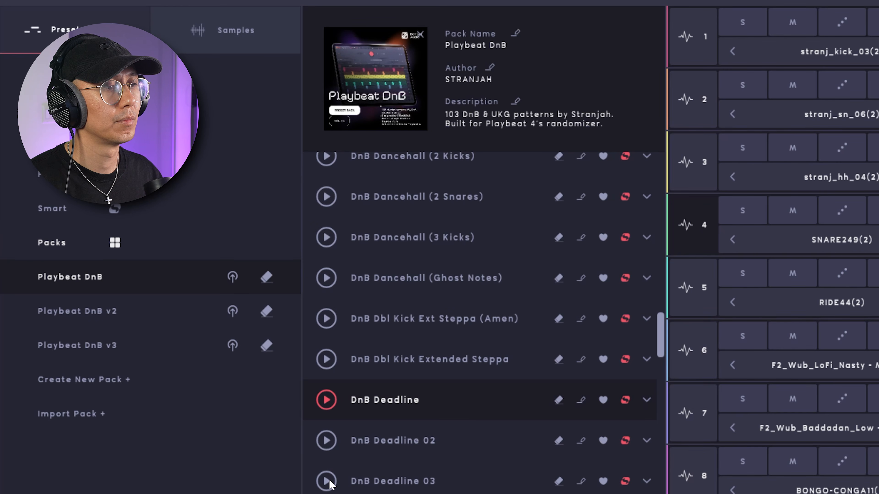
{"action": "scroll", "coordinate": [329, 482], "scroll_direction": "down", "scroll_amount": 10}
{"action": "left_click", "coordinate": [331, 345]}
{"action": "scroll", "coordinate": [331, 344], "scroll_direction": "down", "scroll_amount": 2}
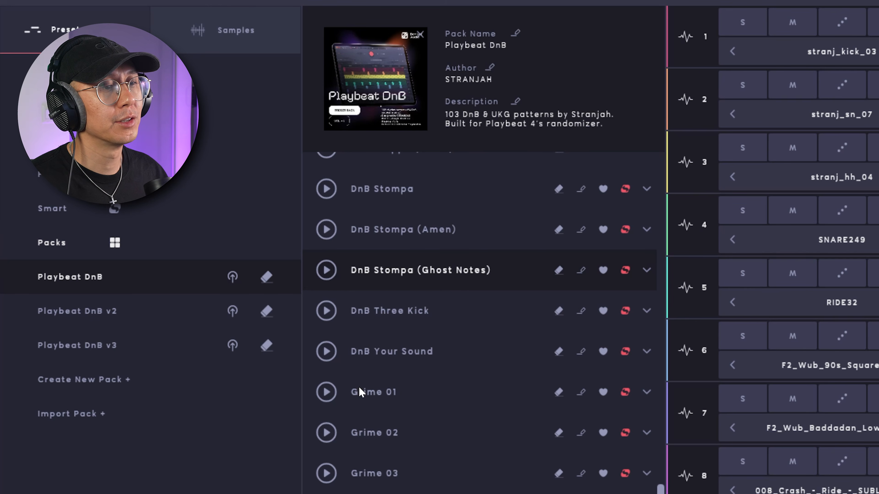
- Audition Grime 03, Jersey Club and the UK Garage - 2-Step, 2-Step 02 and 2-Step 06 presets
{"action": "scroll", "coordinate": [363, 383], "scroll_direction": "down", "scroll_amount": 4}
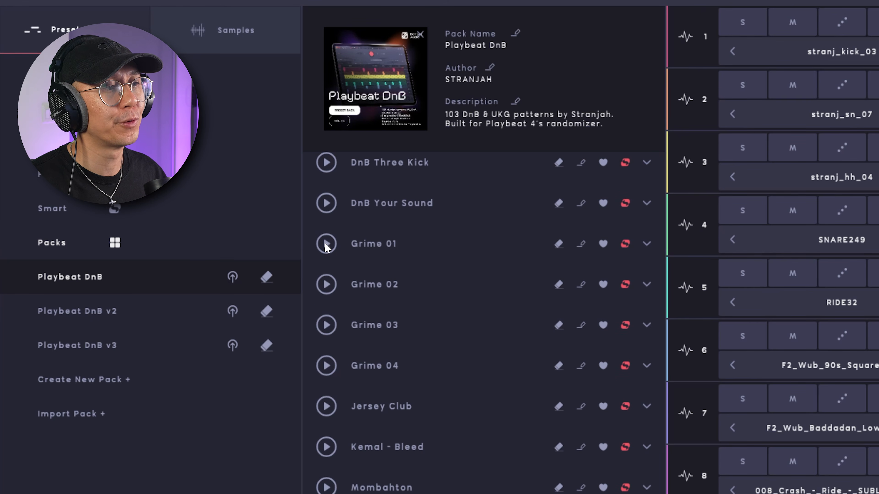
{"action": "left_click", "coordinate": [326, 325]}
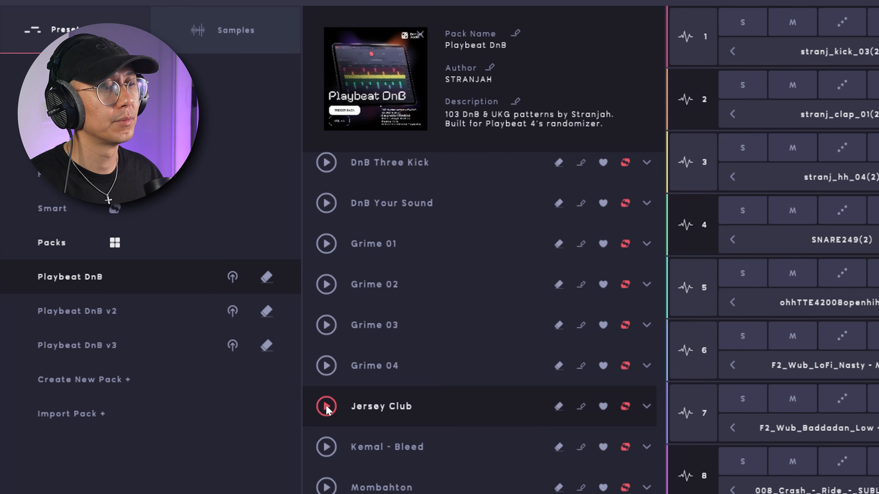
{"action": "scroll", "coordinate": [327, 410], "scroll_direction": "down", "scroll_amount": 4}
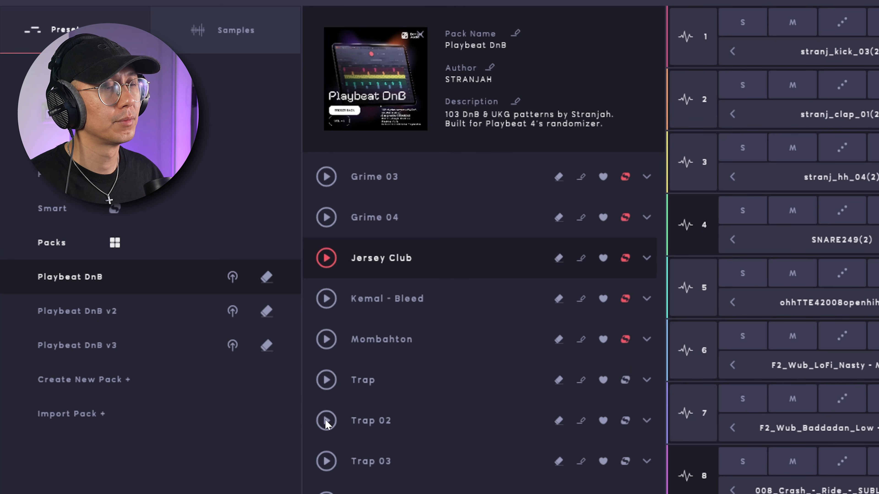
{"action": "scroll", "coordinate": [326, 423], "scroll_direction": "down", "scroll_amount": 3}
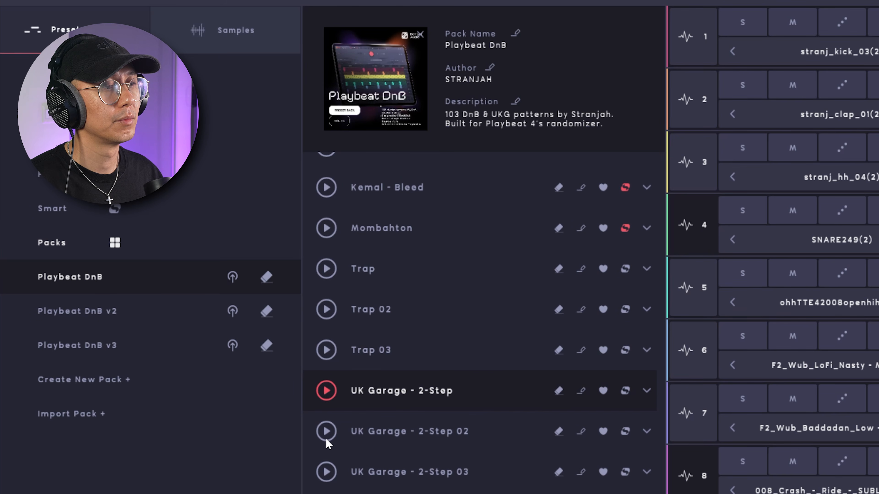
{"action": "left_click", "coordinate": [327, 432]}
{"action": "scroll", "coordinate": [328, 434], "scroll_direction": "down", "scroll_amount": 4}
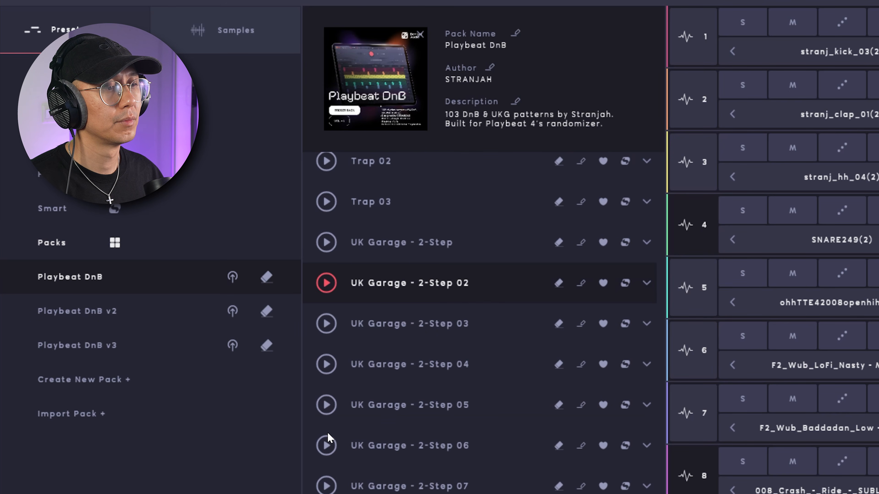
{"action": "left_click", "coordinate": [327, 445]}
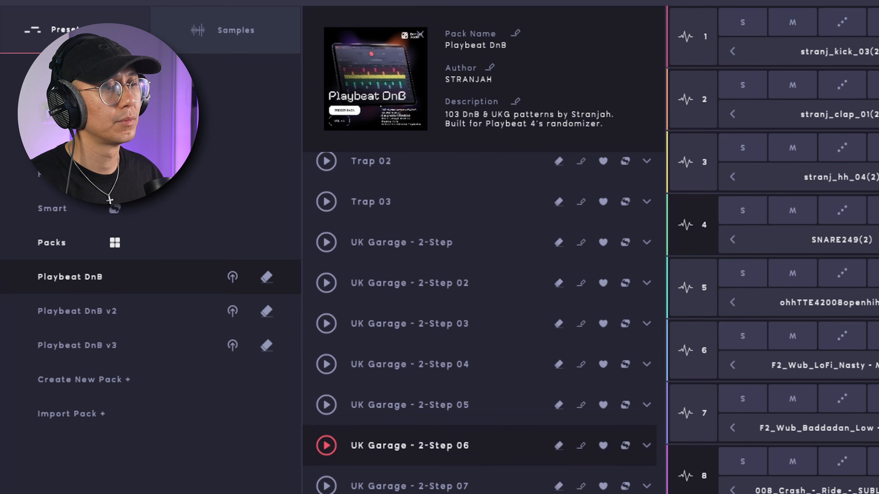
- Audition the UK Garage - 4 to Floor preset and close the preset browser
{"action": "scroll", "coordinate": [327, 445], "scroll_direction": "down", "scroll_amount": 3}
{"action": "left_click", "coordinate": [327, 447]}
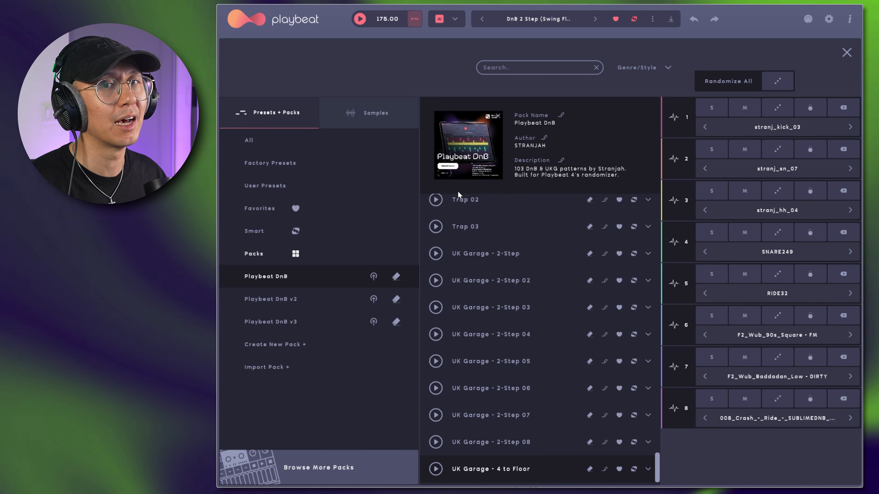
{"action": "left_click", "coordinate": [529, 34]}
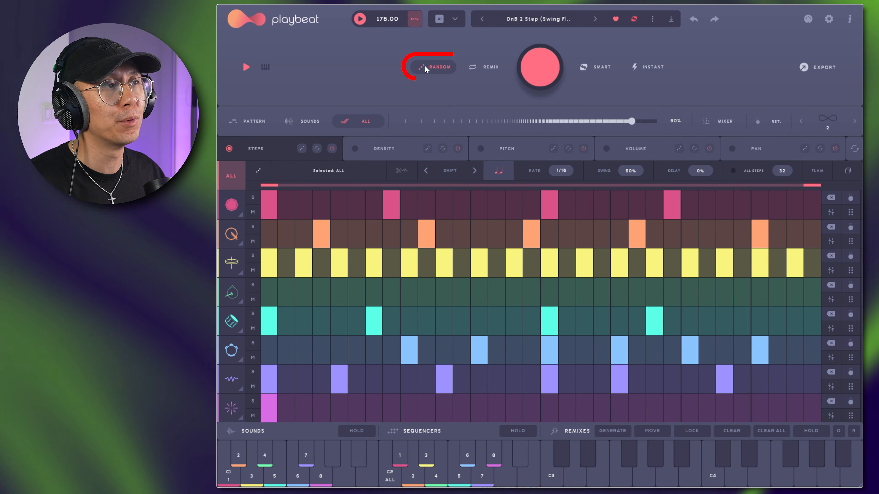
- Enable AI pattern generation and review the style picker with Drum & Bass as the chosen style
{"action": "left_click", "coordinate": [440, 19]}
{"action": "left_click", "coordinate": [454, 19]}
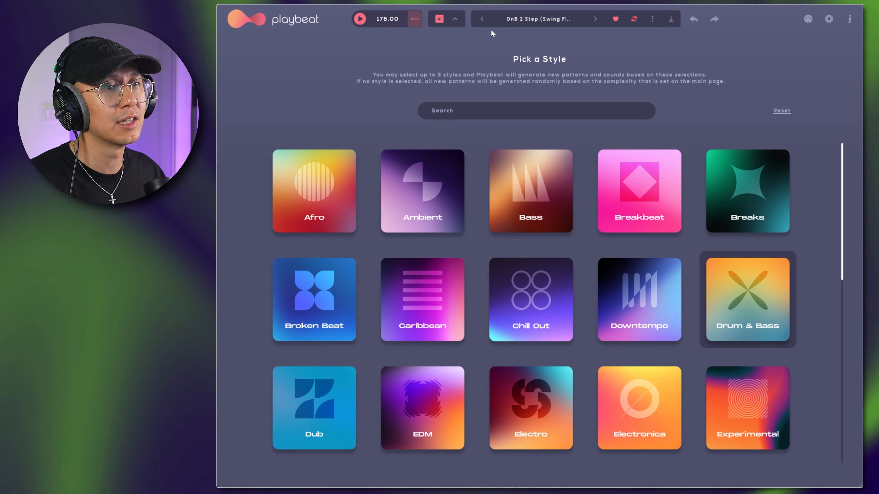
{"action": "left_click", "coordinate": [640, 296]}
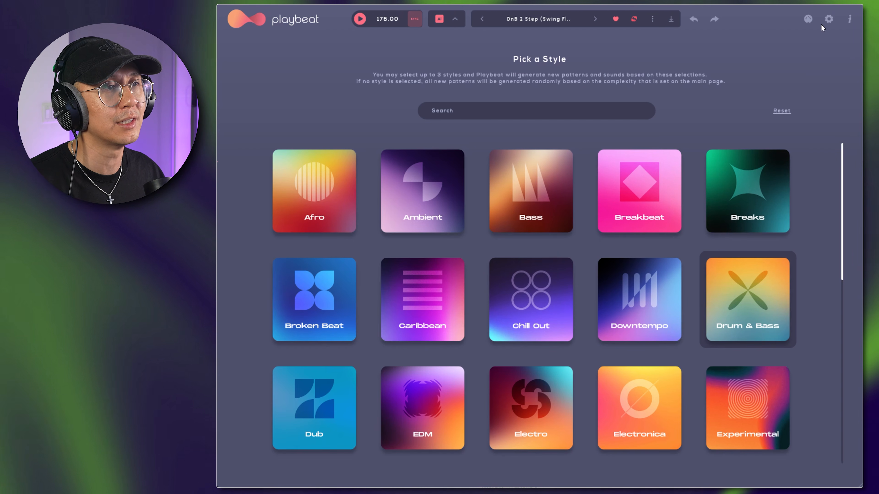
{"action": "left_click", "coordinate": [455, 19]}
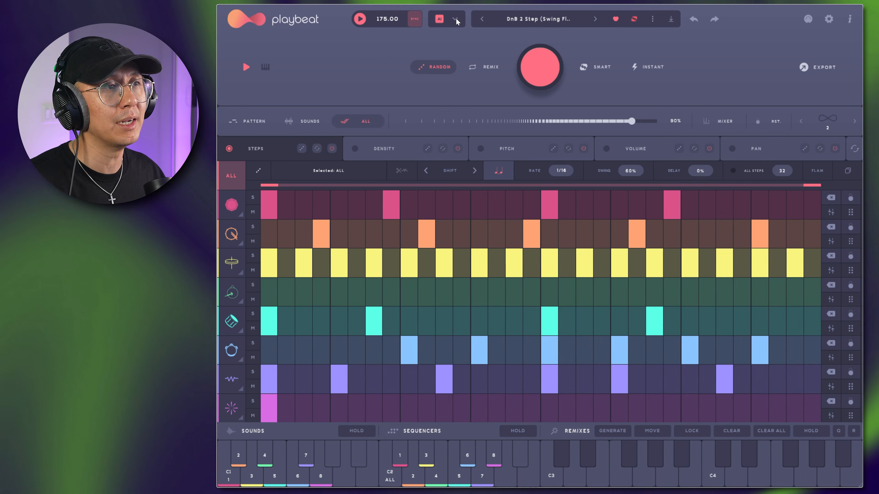
- Examine the genre tags of DnB 2 Step (Swing Flams) and UK Garage - 2-Step 05 in the Playbeat DnB v2 pack
{"action": "left_click", "coordinate": [546, 20]}
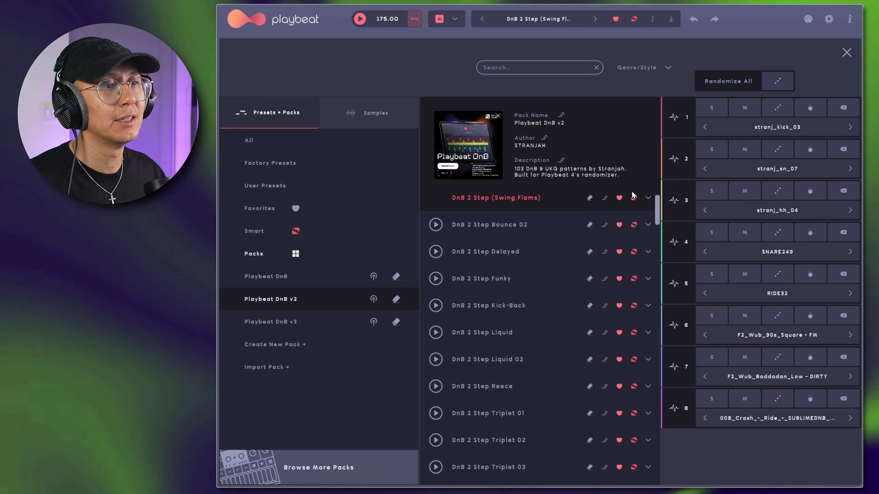
{"action": "left_click", "coordinate": [647, 198]}
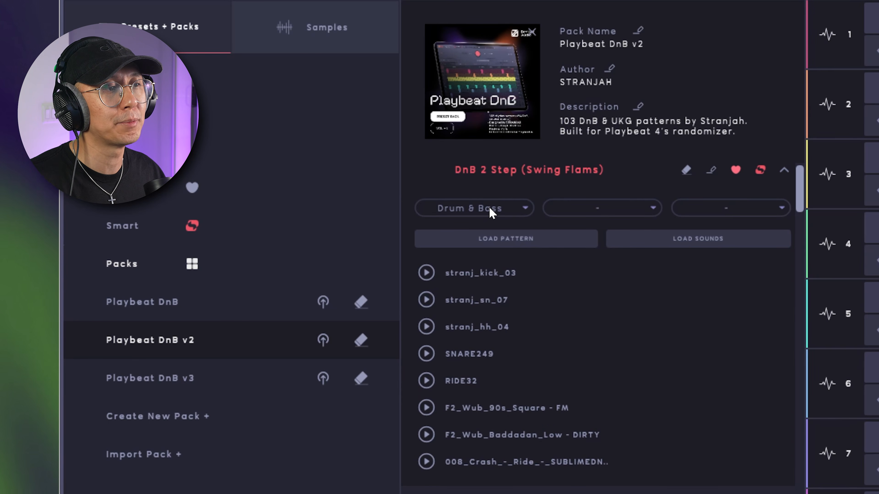
{"action": "scroll", "coordinate": [668, 462], "scroll_direction": "down", "scroll_amount": 5}
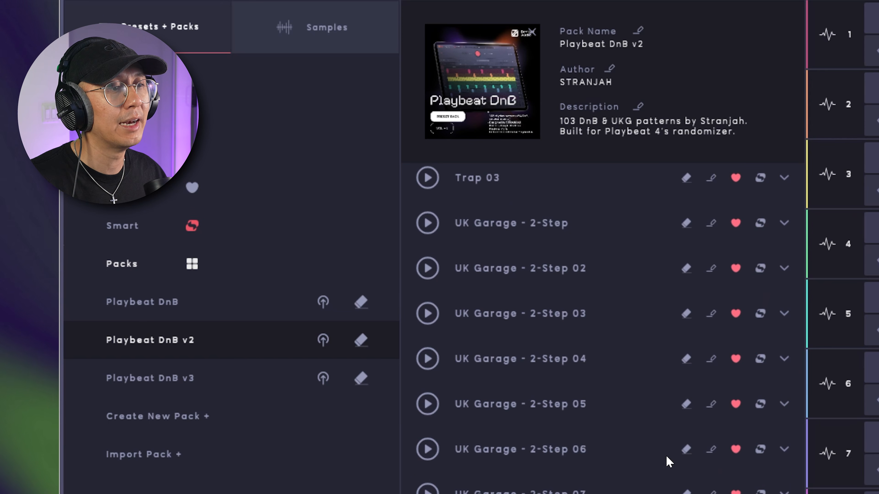
{"action": "left_click", "coordinate": [784, 404]}
{"action": "scroll", "coordinate": [786, 409], "scroll_direction": "down", "scroll_amount": 6}
{"action": "scroll", "coordinate": [519, 298], "scroll_direction": "up", "scroll_amount": 3}
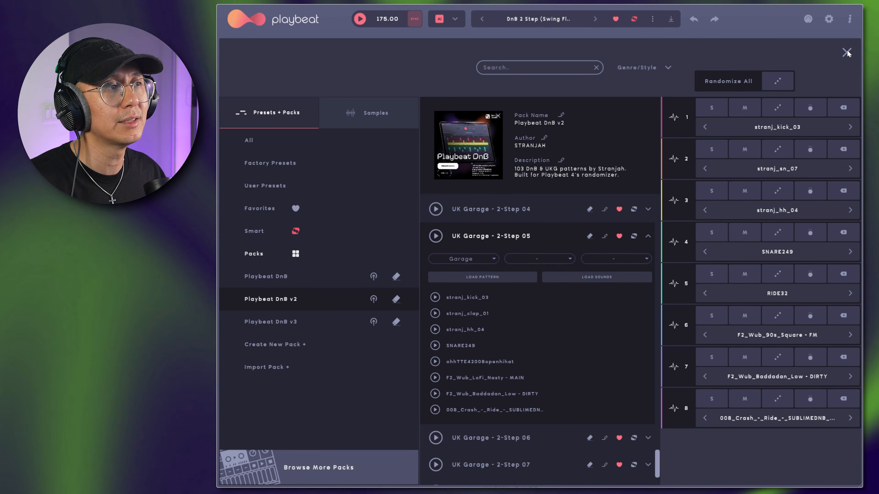
{"action": "left_click", "coordinate": [846, 51]}
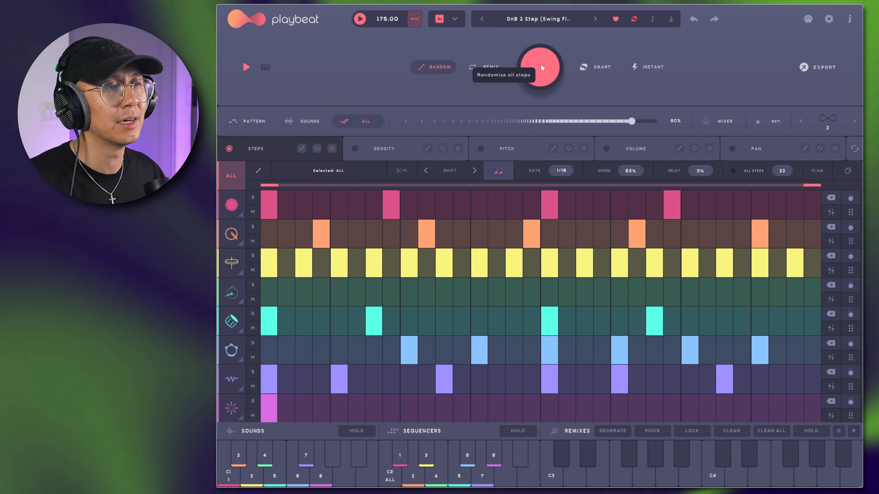
- Generate and play two random patterns for all tracks at 80% complexity, then stop playback
{"action": "left_click", "coordinate": [540, 66]}
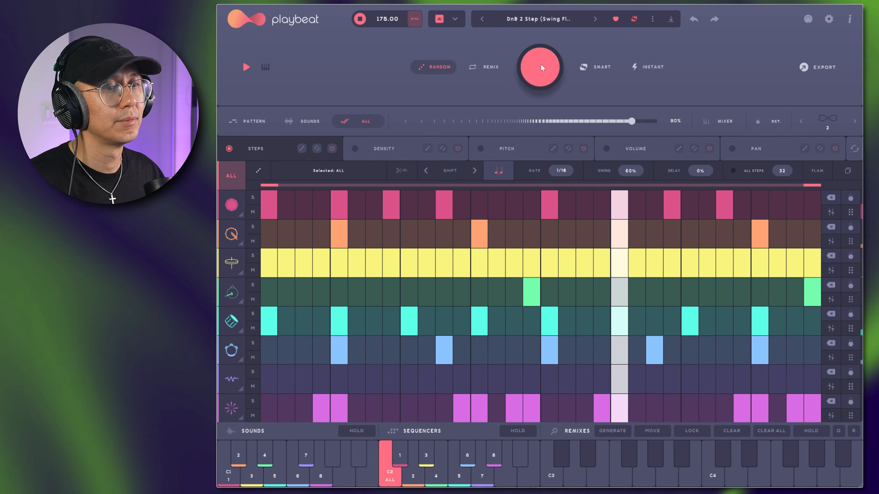
{"action": "left_click", "coordinate": [540, 65]}
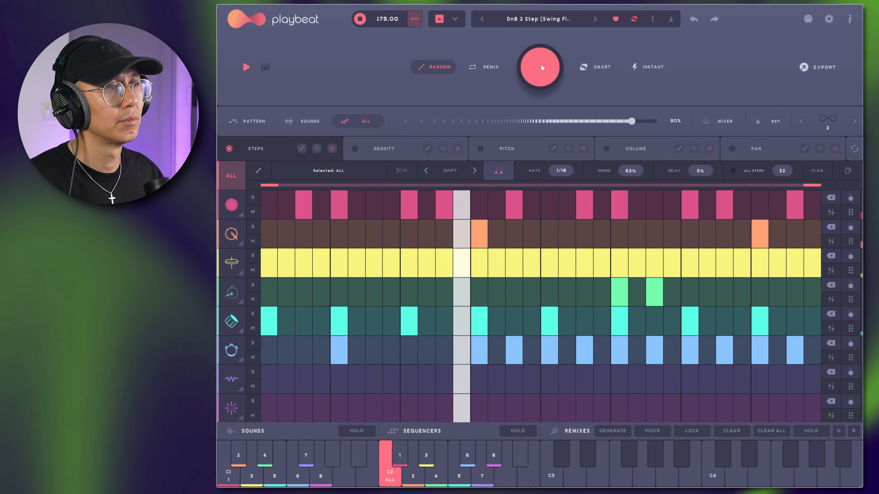
{"action": "key", "text": "space"}
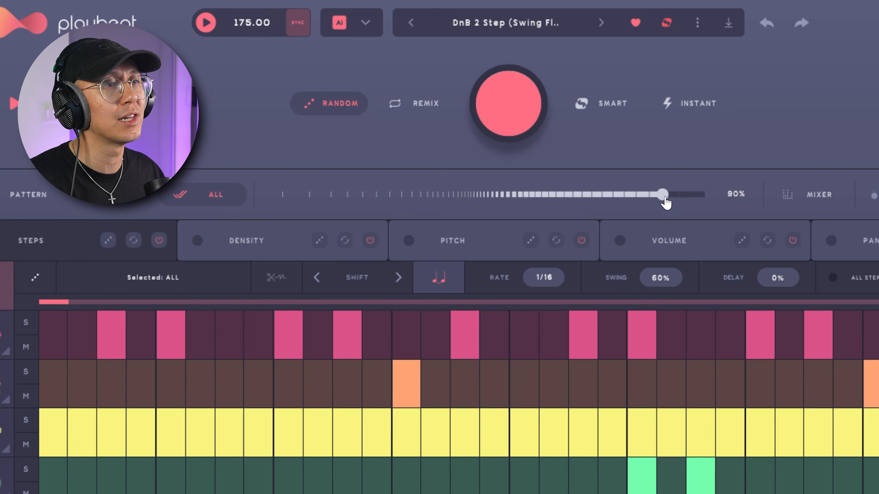
- Lower the complexity to 4% and generate four sparse random patterns to listen to
{"action": "left_click_drag", "start_coordinate": [662, 194], "coordinate": [666, 194]}
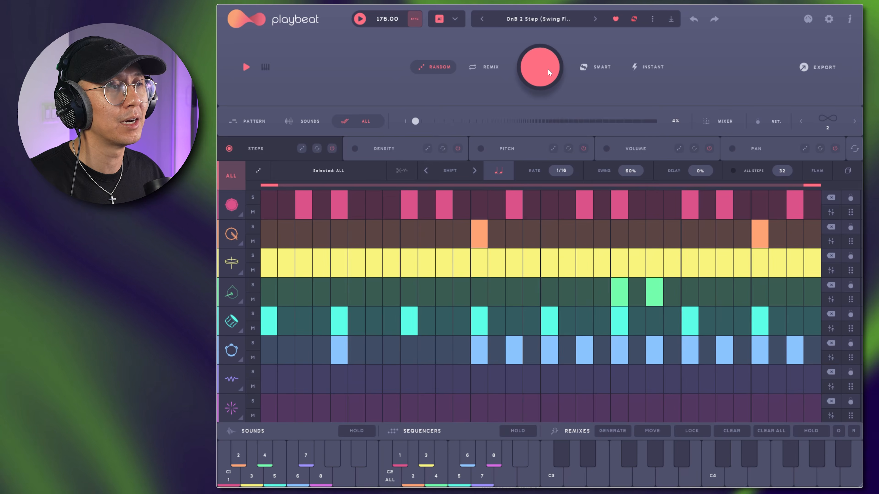
{"action": "left_click", "coordinate": [522, 112]}
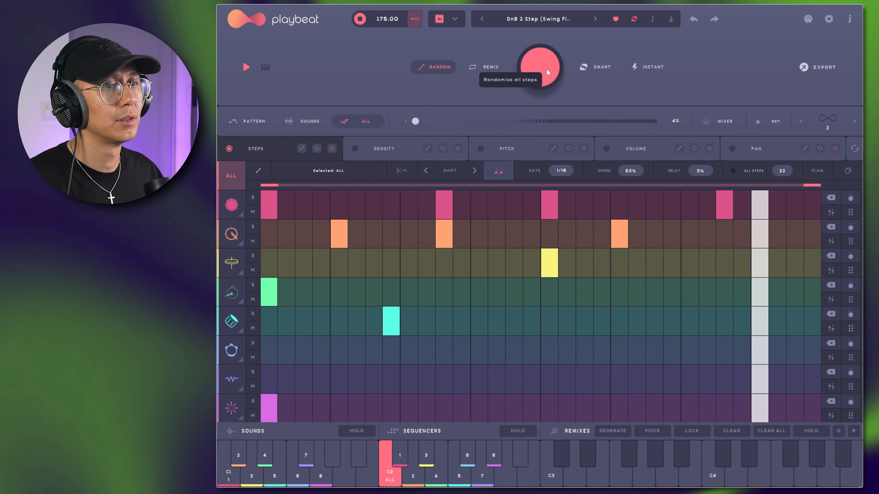
{"action": "left_click", "coordinate": [547, 68]}
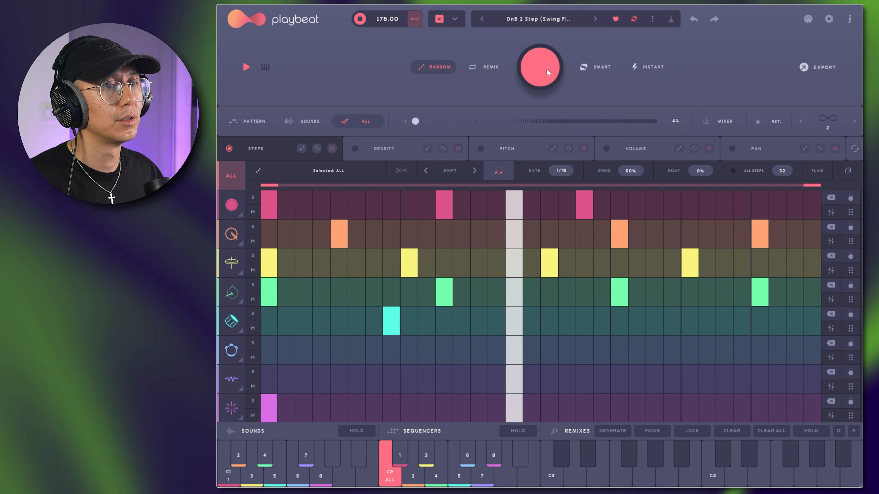
{"action": "left_click", "coordinate": [547, 68]}
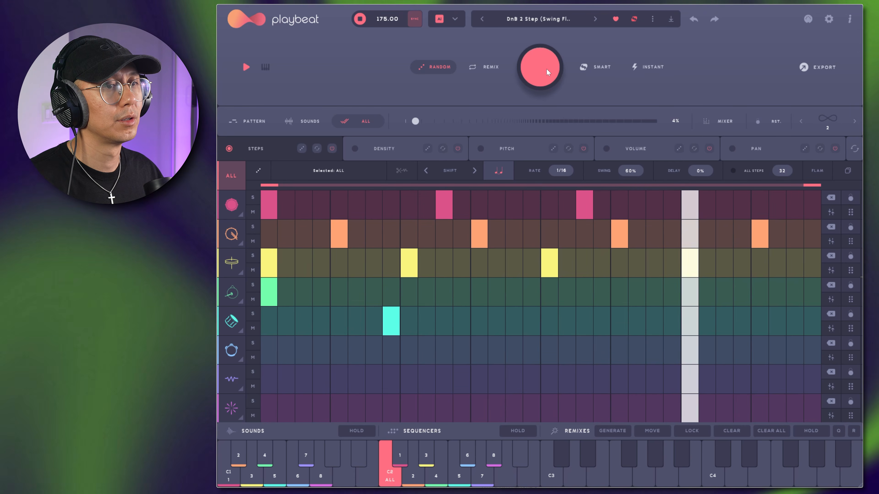
{"action": "left_click", "coordinate": [547, 69]}
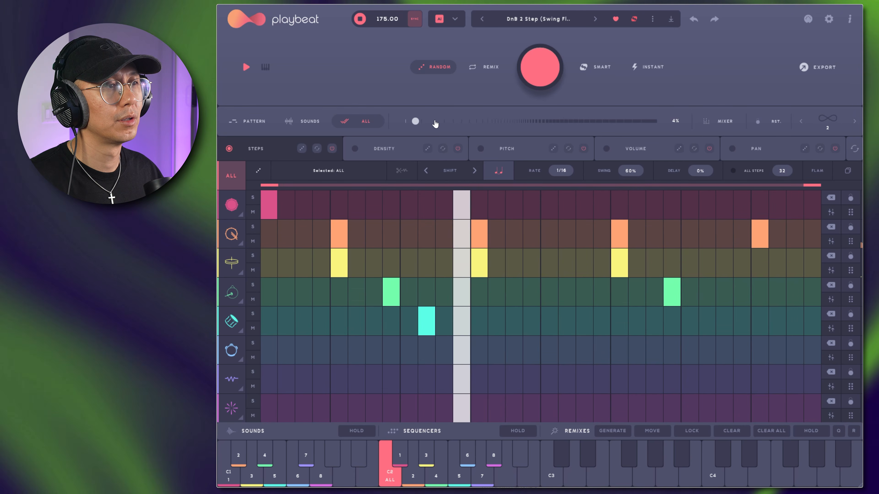
- Set the complexity to 24%, generate and listen to four random patterns, and stop playback
{"action": "left_click_drag", "start_coordinate": [435, 124], "coordinate": [440, 128]}
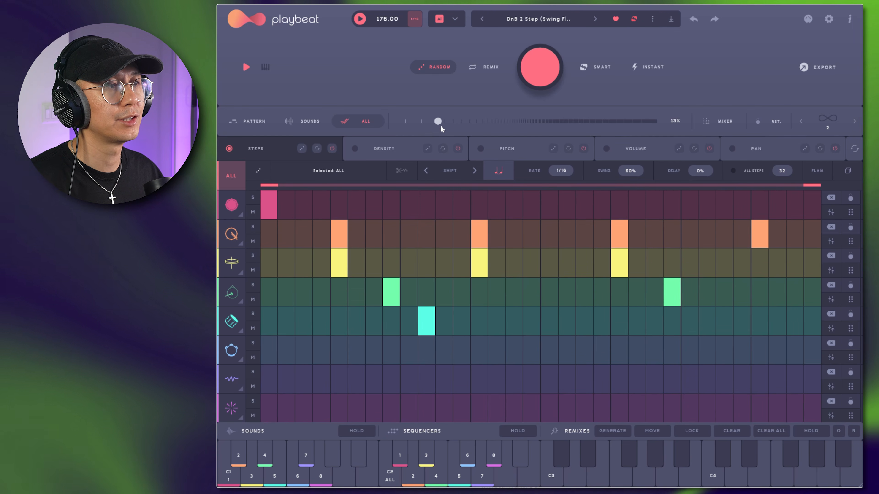
{"action": "left_click", "coordinate": [549, 64]}
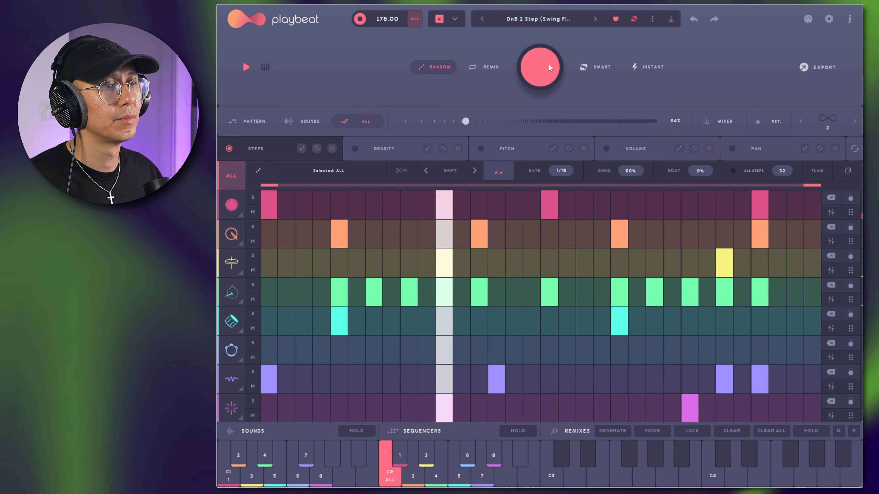
{"action": "left_click", "coordinate": [549, 64]}
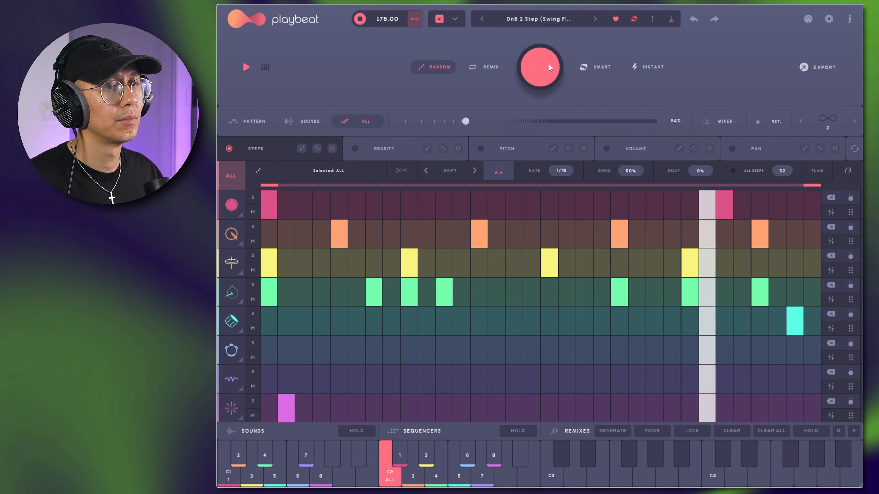
{"action": "left_click", "coordinate": [549, 64]}
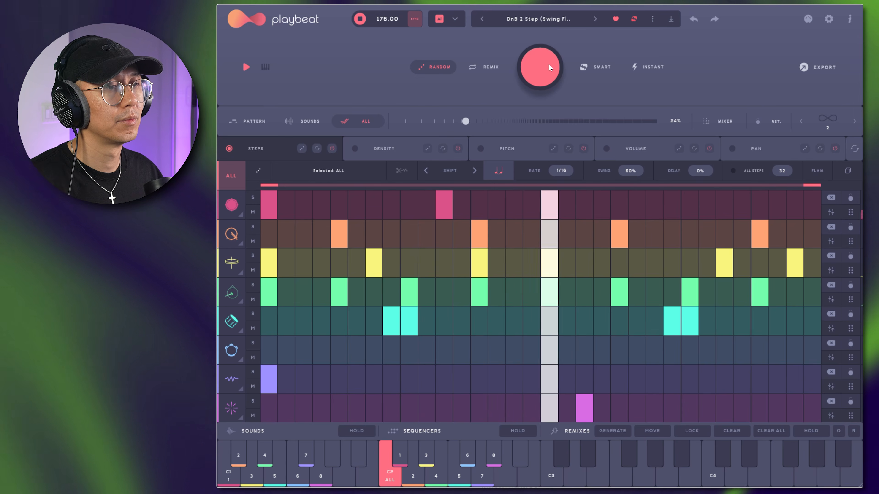
{"action": "left_click", "coordinate": [549, 64]}
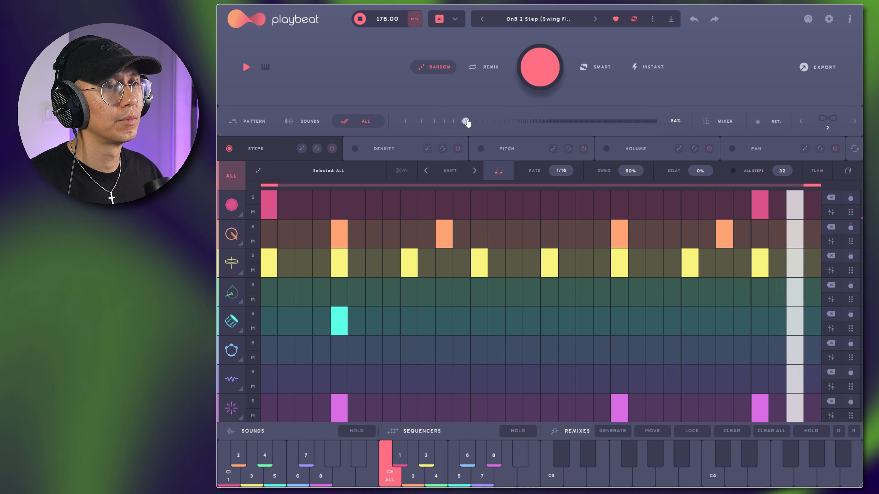
{"action": "key", "text": "space"}
- Raise the complexity to 50%, generate and listen to four random patterns, and stop playback
{"action": "left_click_drag", "start_coordinate": [466, 121], "coordinate": [531, 125]}
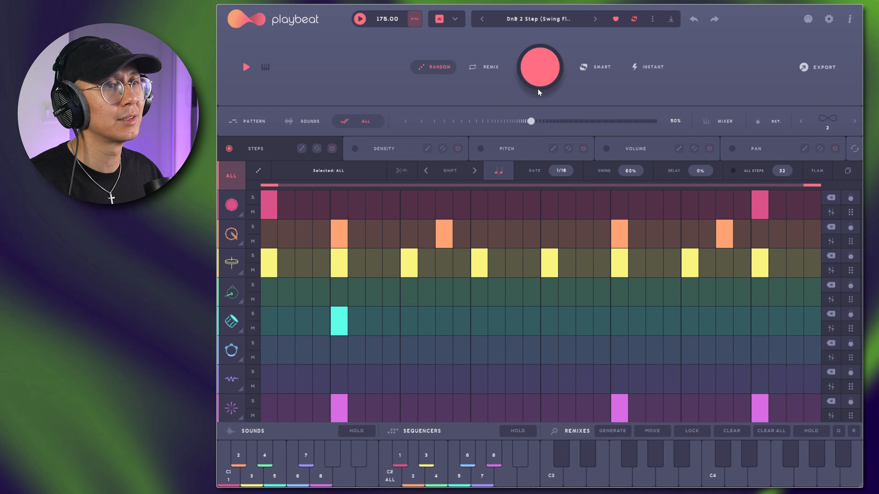
{"action": "left_click", "coordinate": [543, 66]}
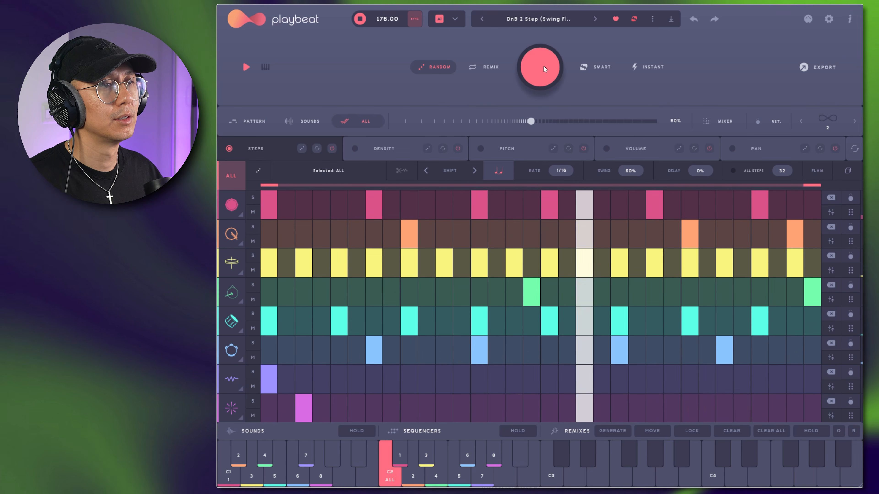
{"action": "key", "text": "space"}
{"action": "left_click", "coordinate": [545, 71]}
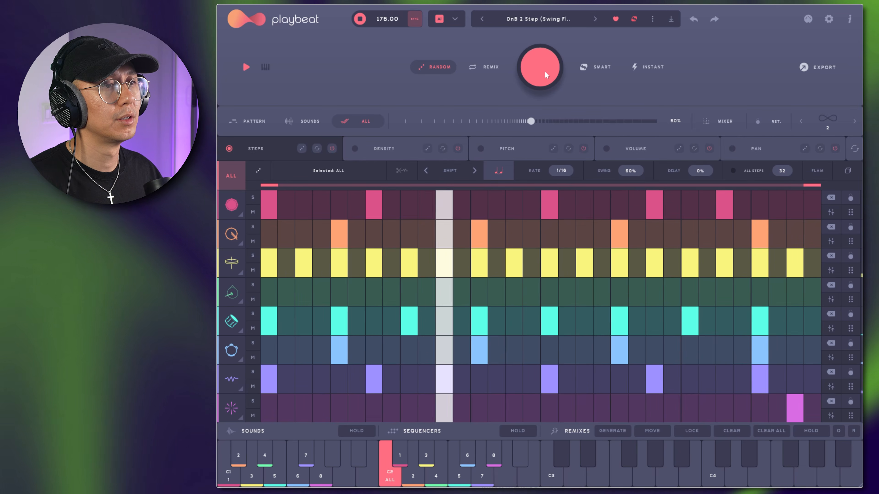
{"action": "left_click", "coordinate": [545, 71]}
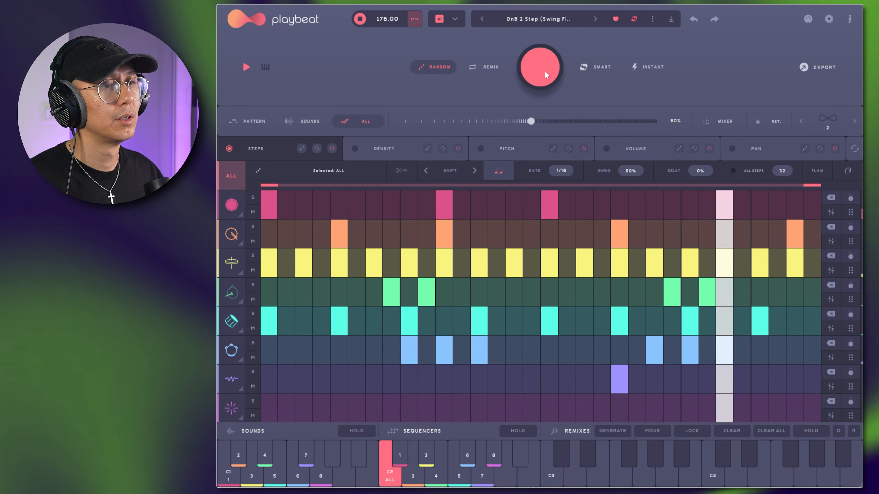
{"action": "left_click", "coordinate": [544, 72]}
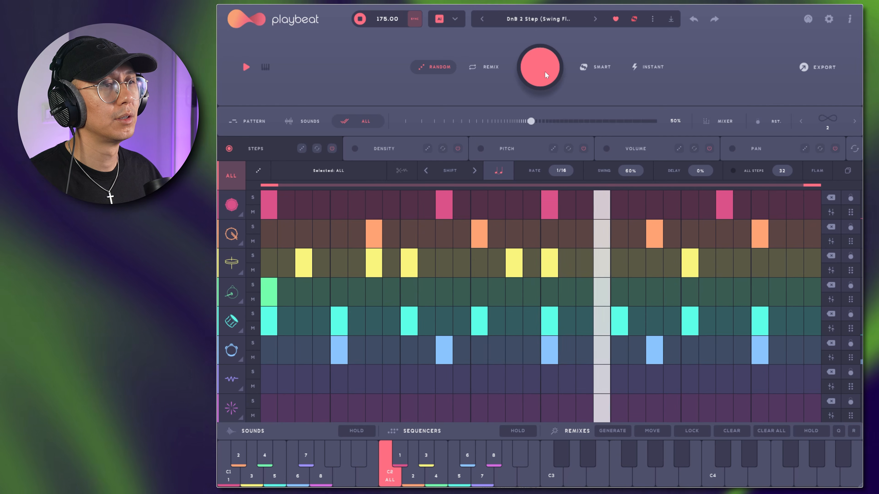
{"action": "key", "text": "space"}
- Raise the complexity to 78%, generate and listen to four denser random patterns, and stop playback
{"action": "mouse_move", "coordinate": [532, 121]}
{"action": "left_click_drag", "start_coordinate": [532, 121], "coordinate": [604, 125]}
{"action": "left_click", "coordinate": [555, 73]}
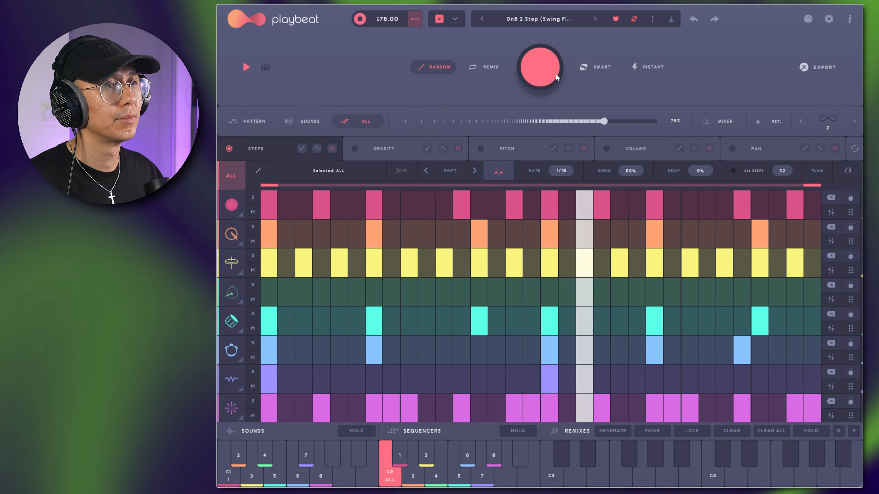
{"action": "left_click", "coordinate": [556, 73]}
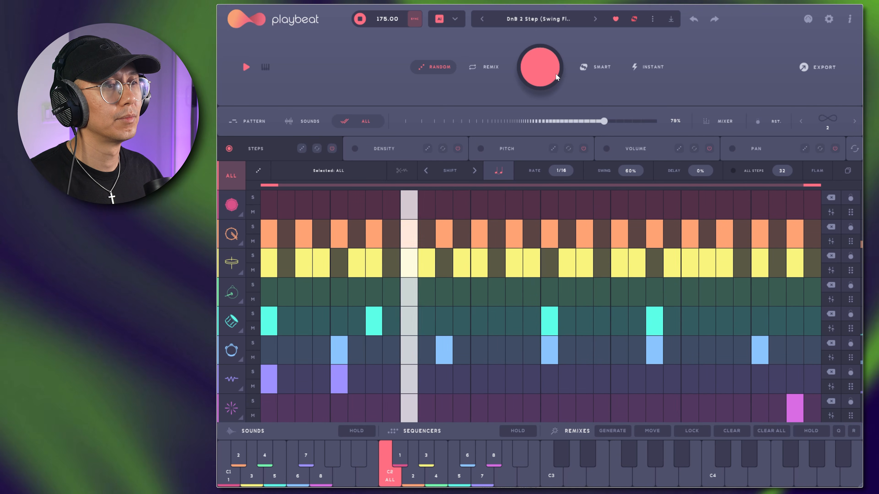
{"action": "key", "text": "space"}
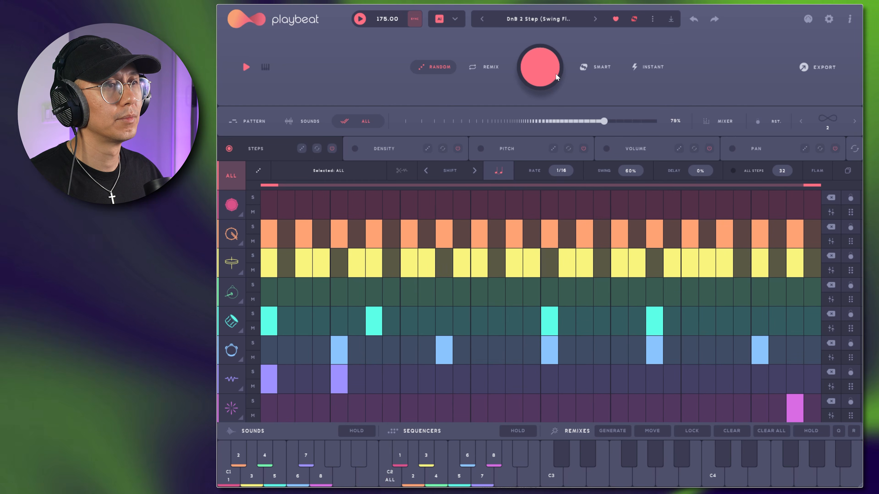
{"action": "left_click", "coordinate": [555, 73]}
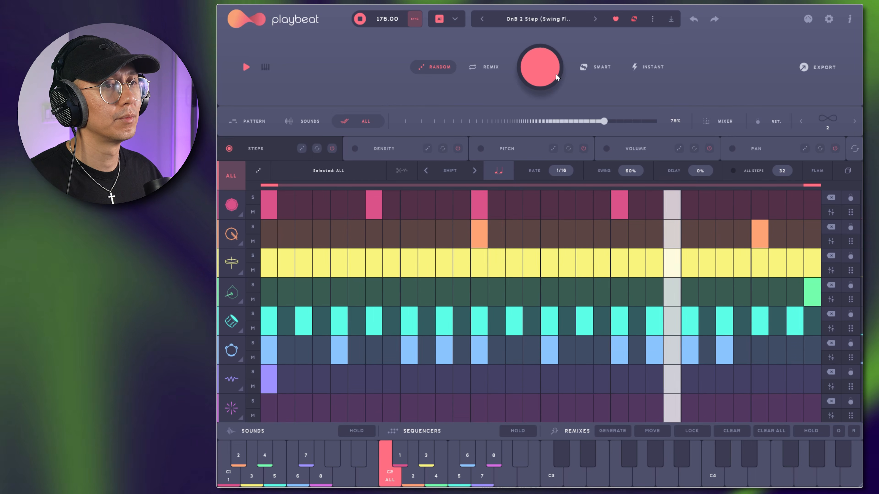
{"action": "left_click", "coordinate": [555, 74]}
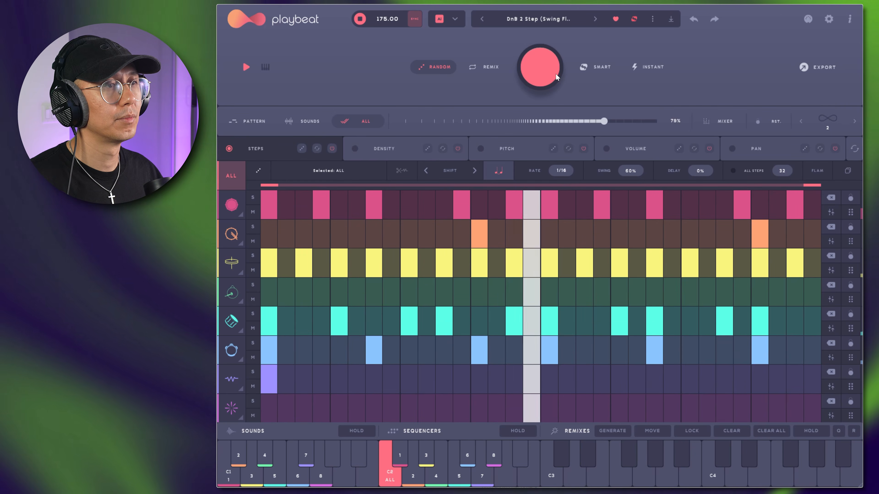
{"action": "key", "text": "space"}
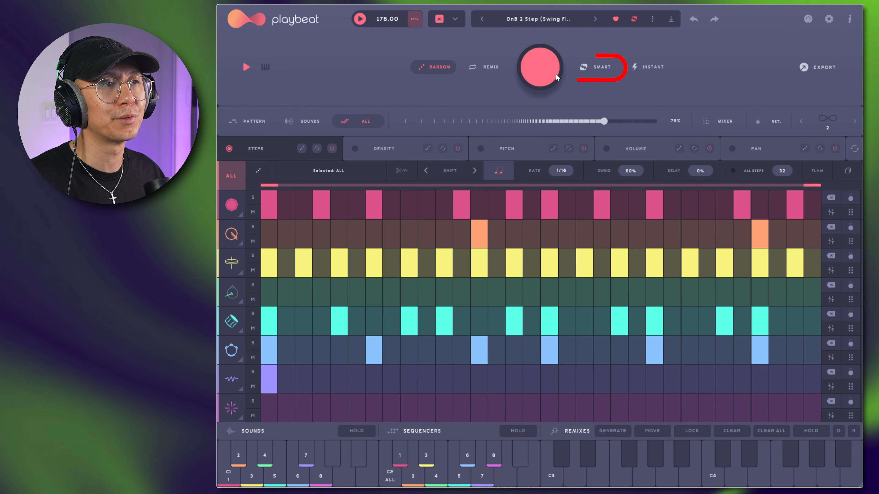
- Switch the generation mode to Smart and browse the presets in the Playbeat DnB v2 pack
{"action": "left_click", "coordinate": [606, 68]}
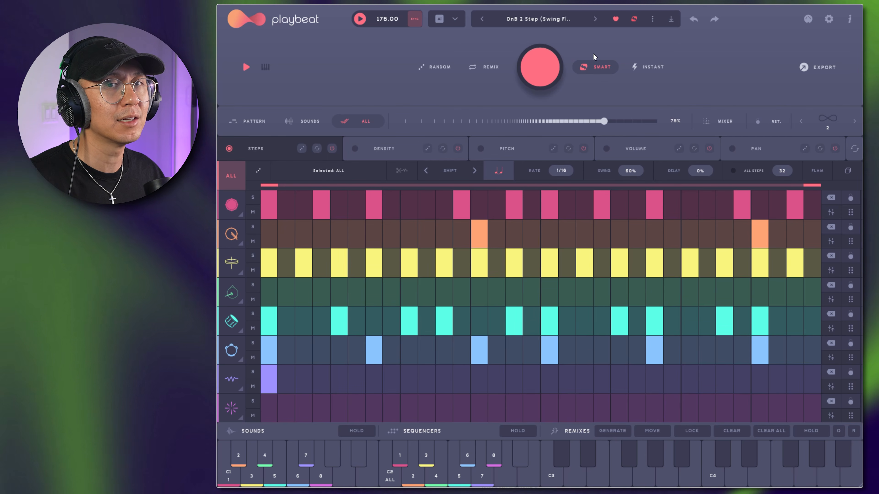
{"action": "left_click", "coordinate": [552, 19]}
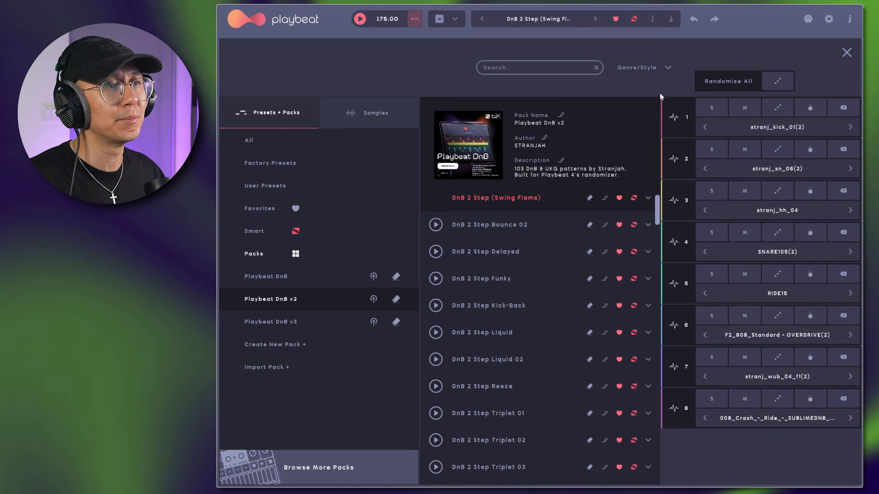
{"action": "left_click_drag", "start_coordinate": [656, 209], "coordinate": [633, 209]}
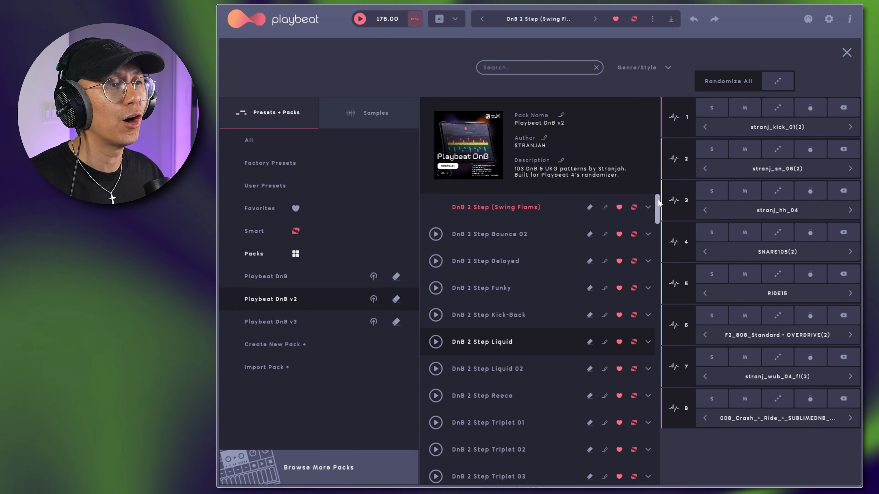
{"action": "left_click_drag", "start_coordinate": [657, 207], "coordinate": [680, 311]}
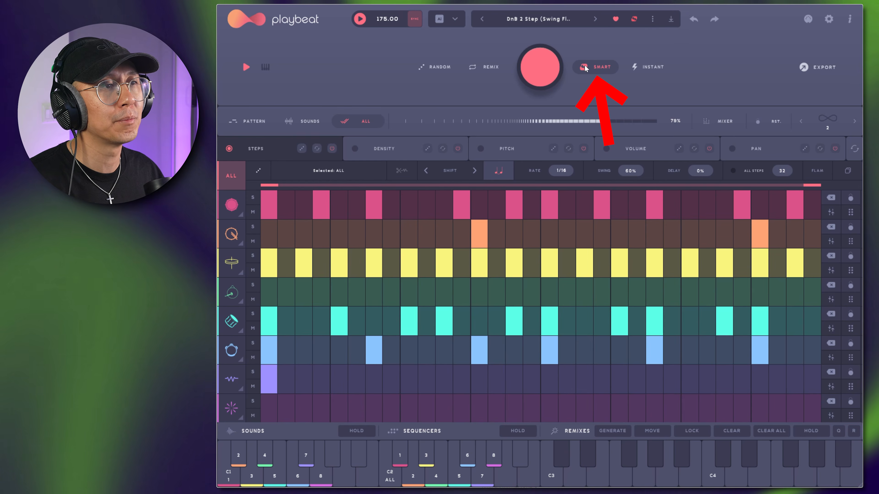
- Set the complexity to 86%, generate and listen to eight Smart patterns, and stop playback
{"action": "left_click_drag", "start_coordinate": [613, 129], "coordinate": [621, 121]}
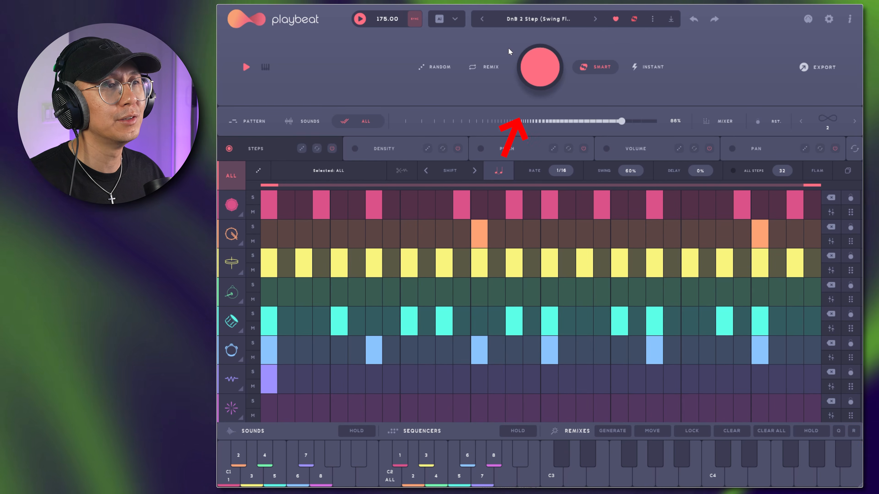
{"action": "left_click", "coordinate": [549, 65]}
{"action": "key", "text": "space"}
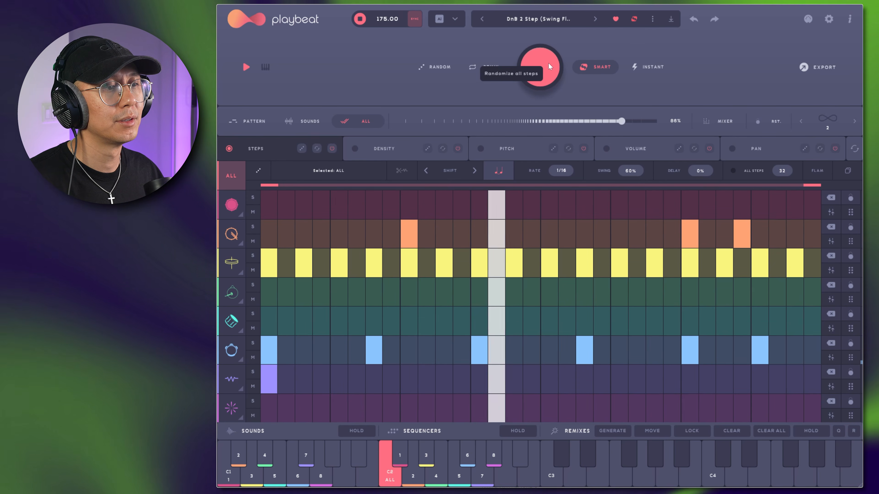
{"action": "left_click", "coordinate": [548, 62]}
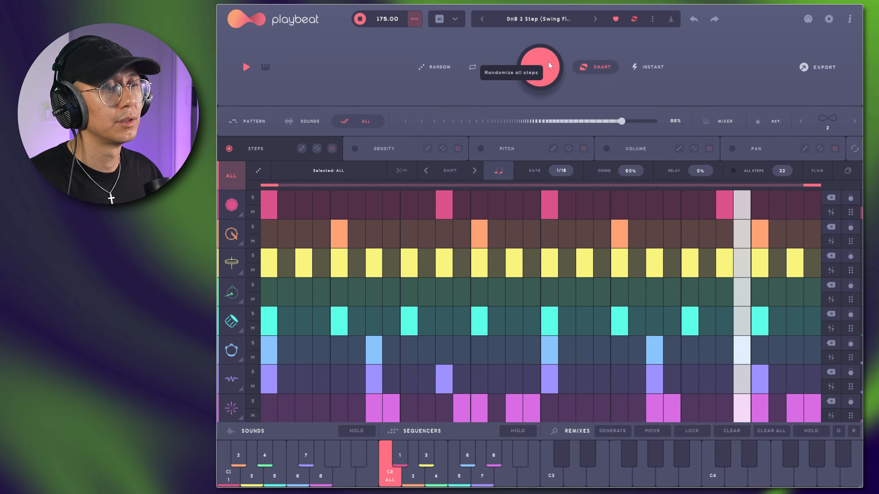
{"action": "left_click", "coordinate": [549, 62]}
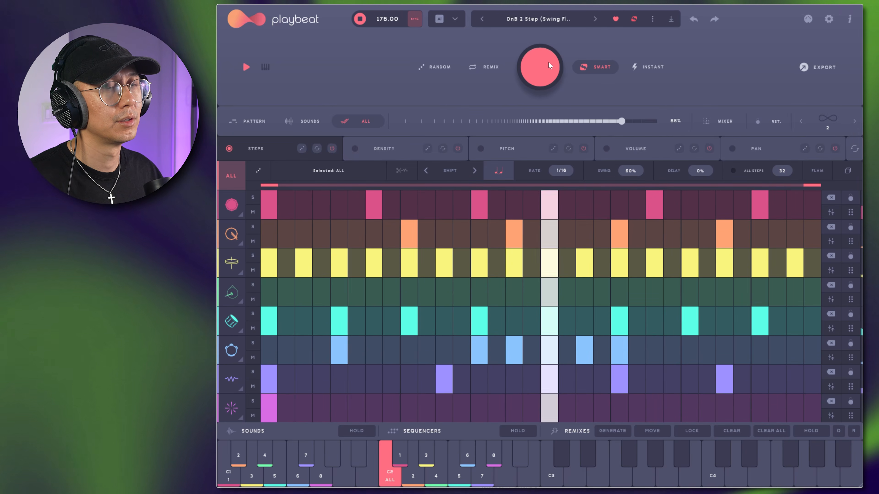
{"action": "left_click", "coordinate": [549, 62]}
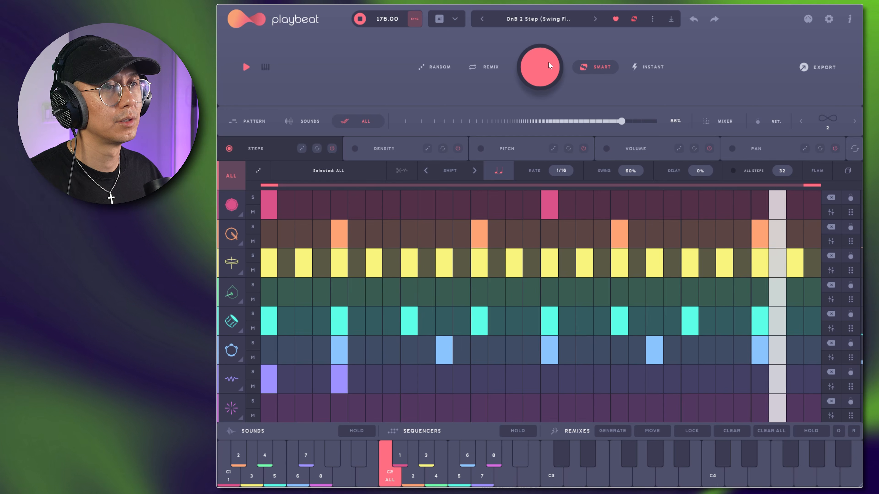
{"action": "left_click", "coordinate": [549, 62]}
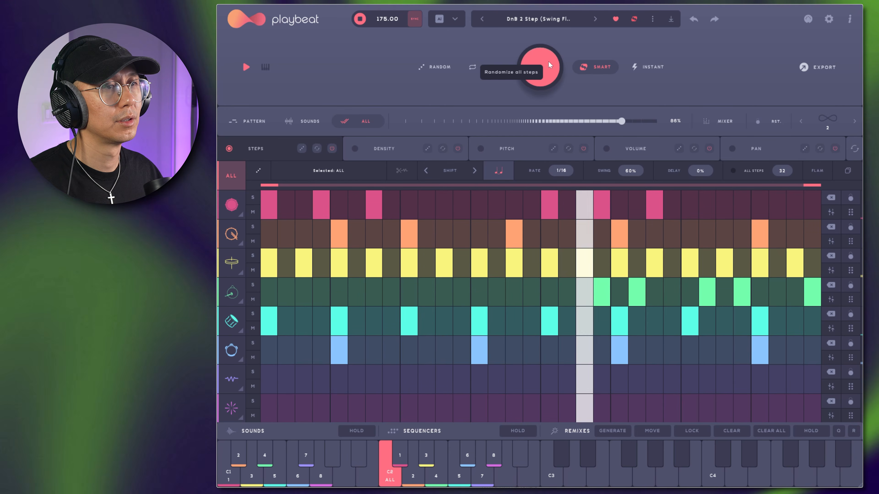
{"action": "left_click", "coordinate": [548, 63]}
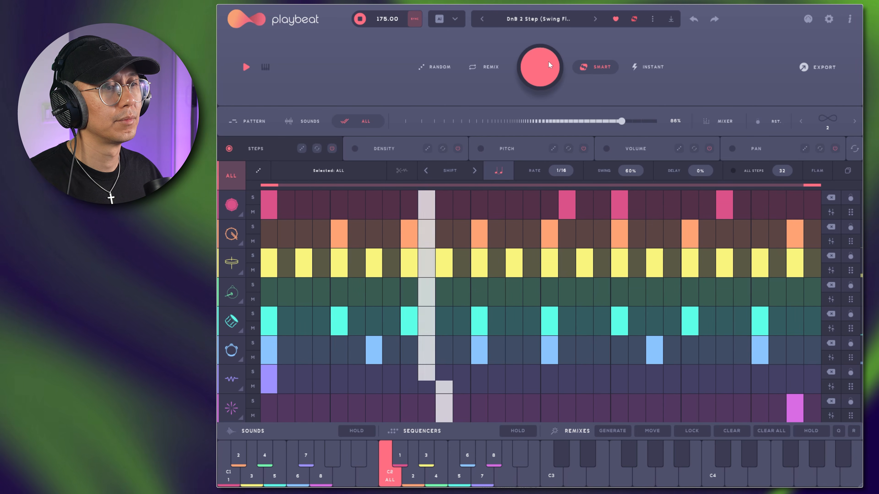
{"action": "left_click", "coordinate": [548, 64]}
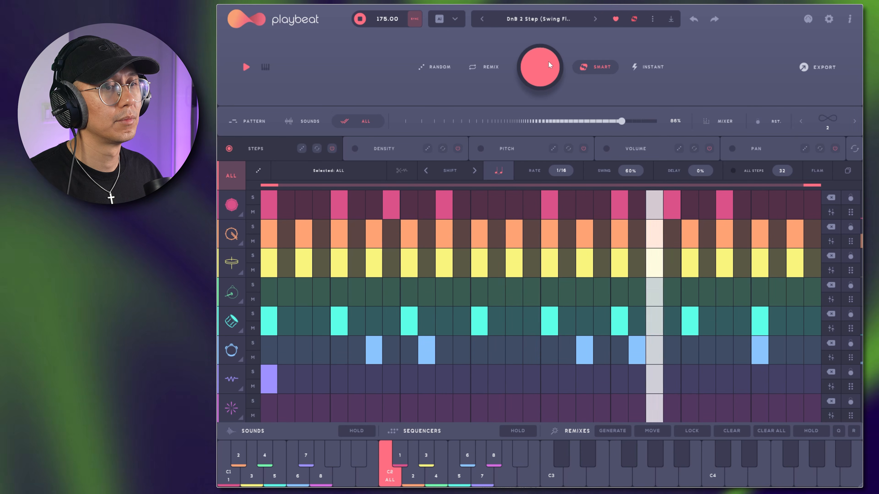
{"action": "left_click", "coordinate": [548, 62]}
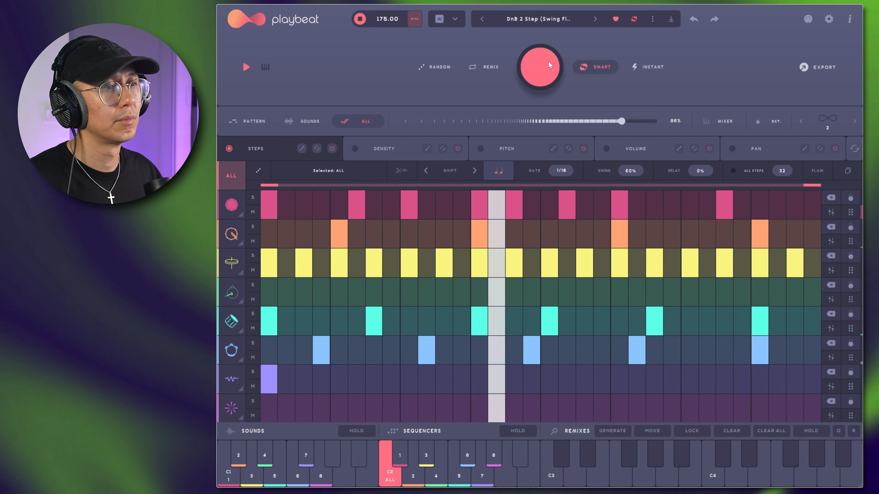
{"action": "key", "text": "space"}
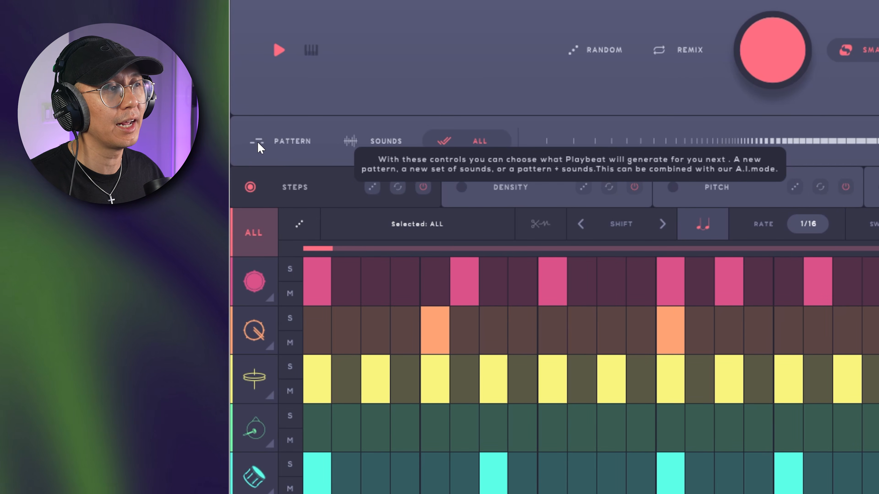
- Limit generation to the pattern only, listen to three new Smart patterns, stop playback, and generate one more
{"action": "left_click", "coordinate": [280, 142]}
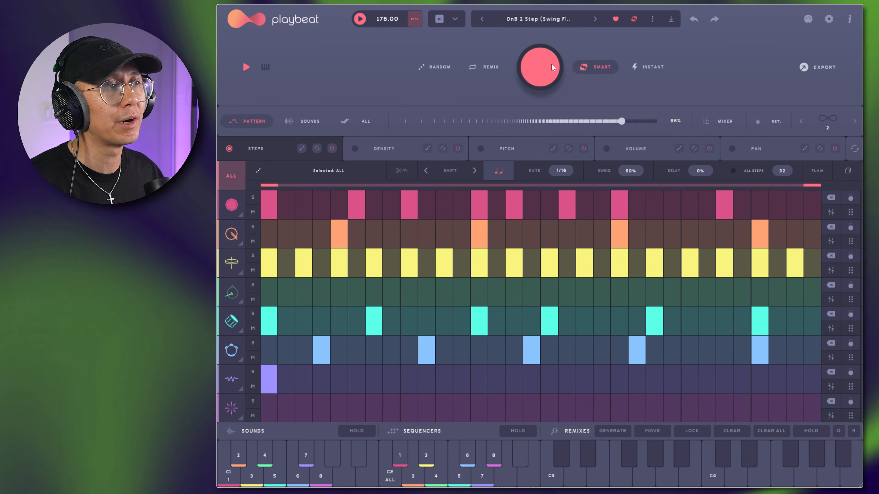
{"action": "left_click", "coordinate": [536, 69]}
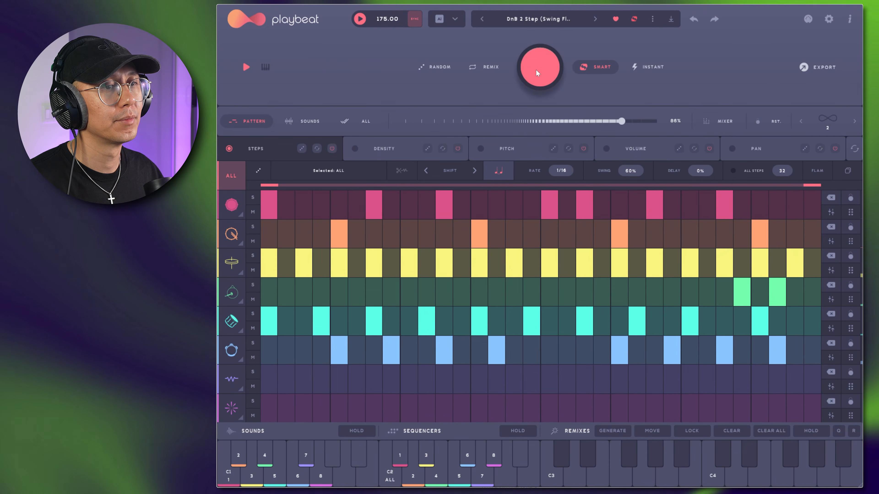
{"action": "left_click", "coordinate": [535, 69]}
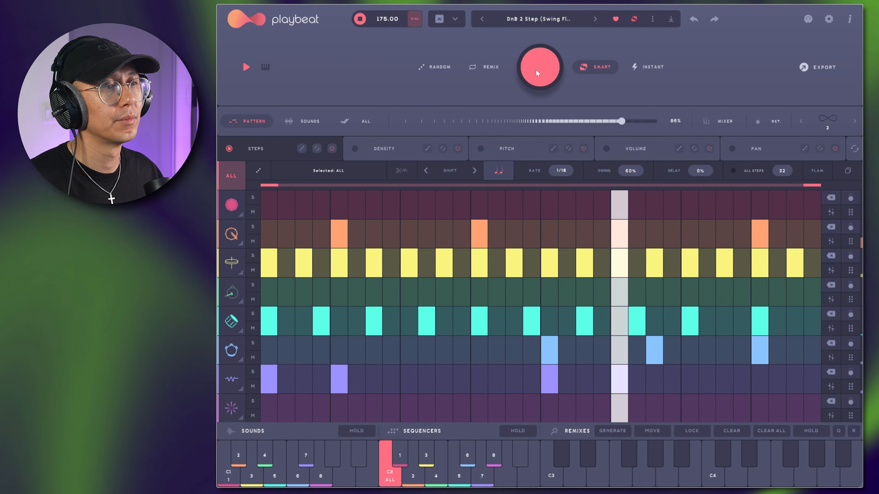
{"action": "left_click", "coordinate": [536, 70]}
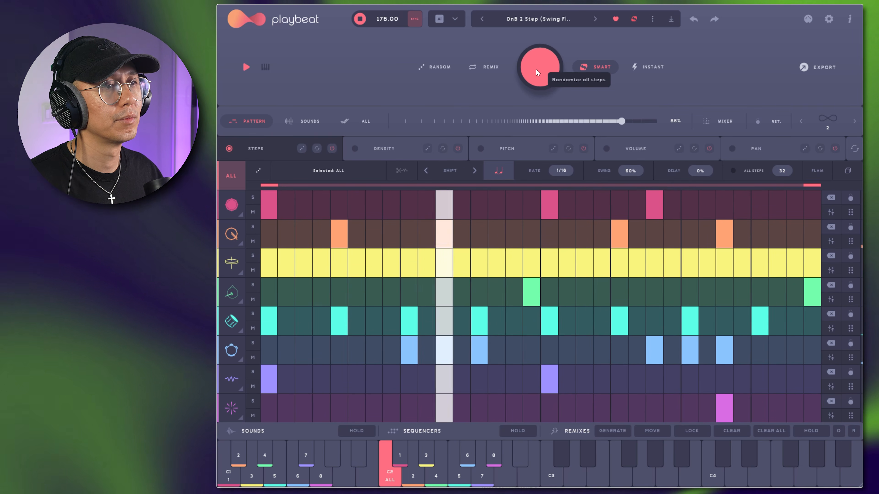
{"action": "key", "text": "space"}
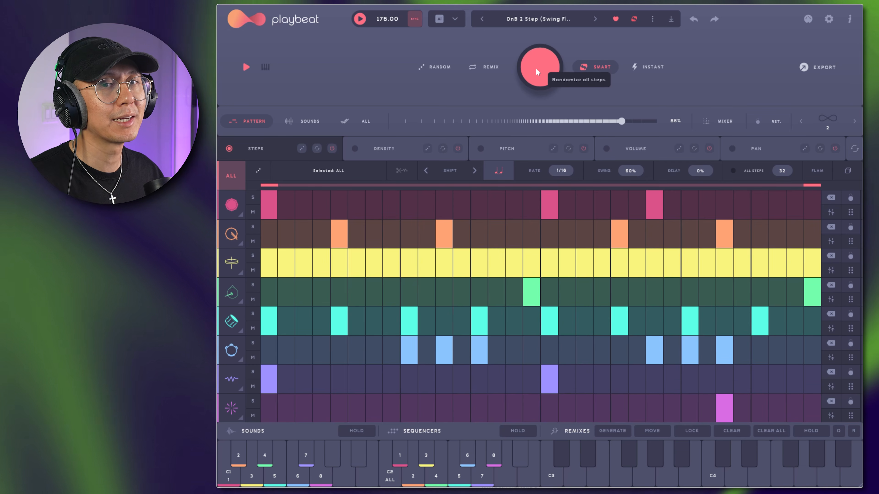
{"action": "left_click", "coordinate": [535, 67]}
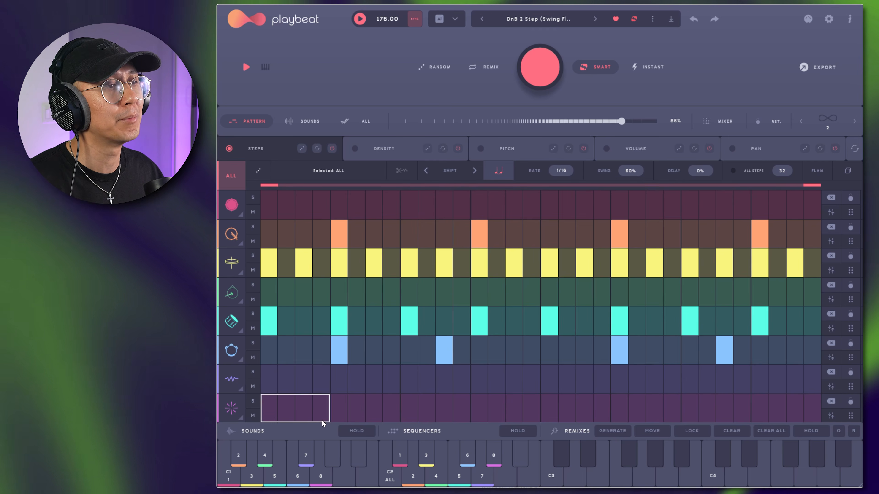
- Randomize only the steps of the yellow hi-hat track five times while listening, and stop playback
{"action": "left_click", "coordinate": [233, 260]}
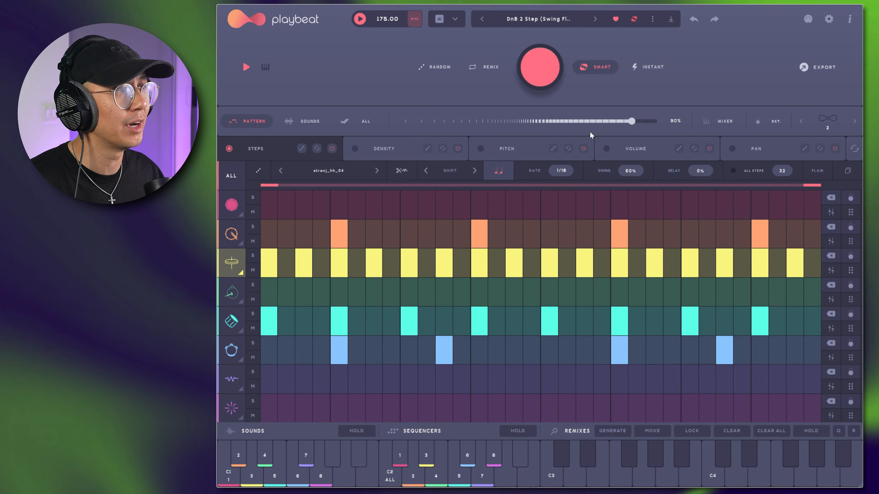
{"action": "left_click", "coordinate": [301, 149]}
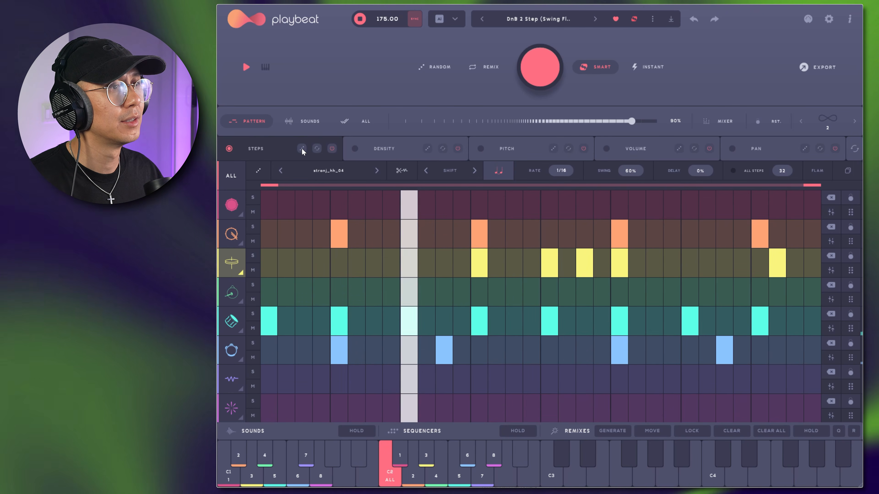
{"action": "left_click", "coordinate": [301, 149]}
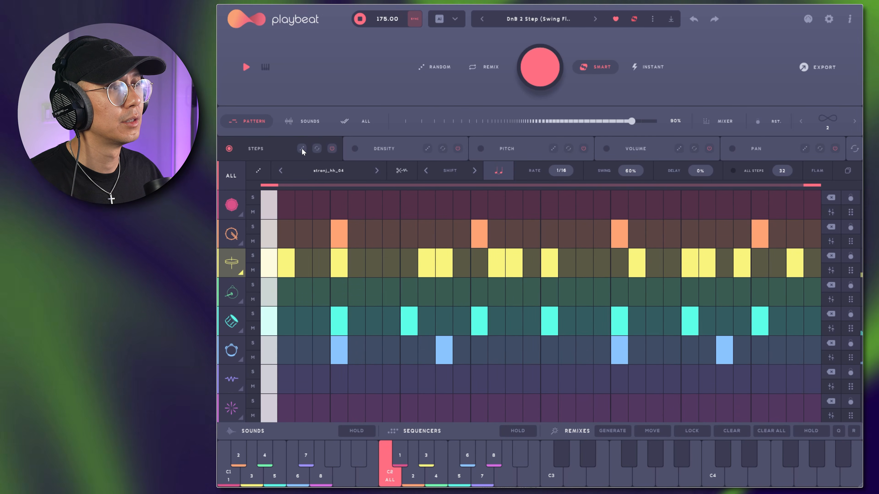
{"action": "left_click", "coordinate": [302, 149]}
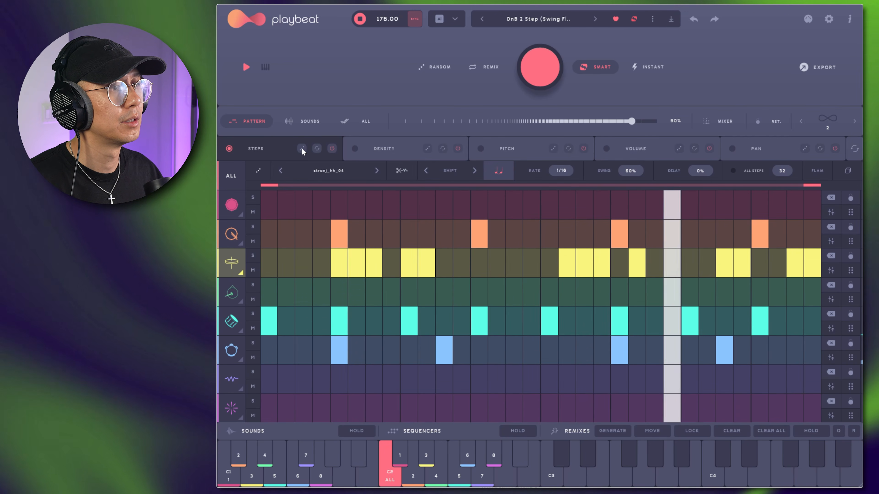
{"action": "left_click", "coordinate": [302, 149]}
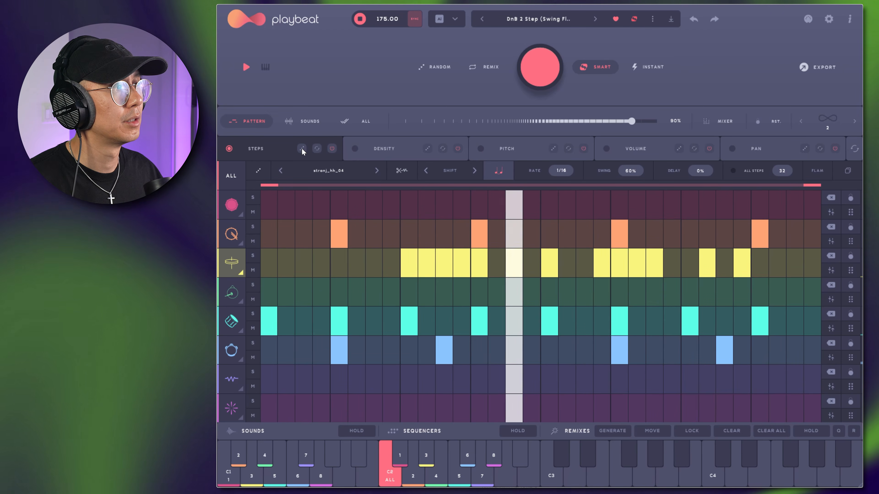
{"action": "left_click", "coordinate": [301, 149]}
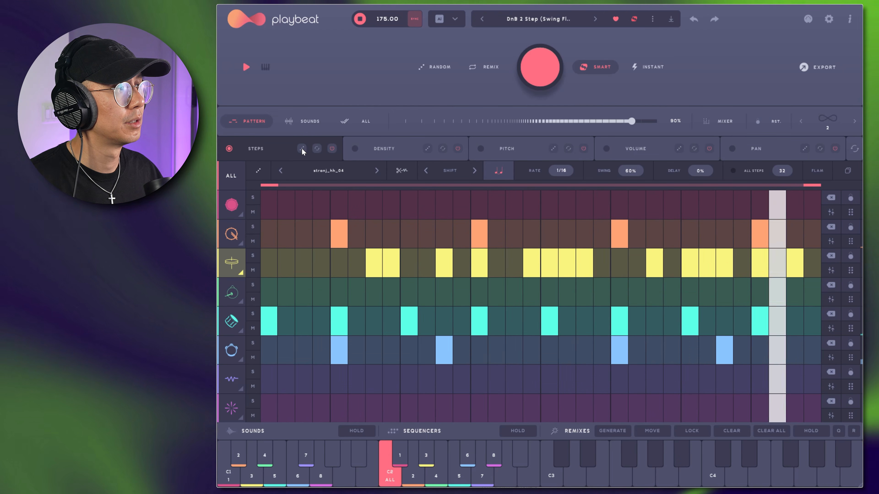
{"action": "key", "text": "space"}
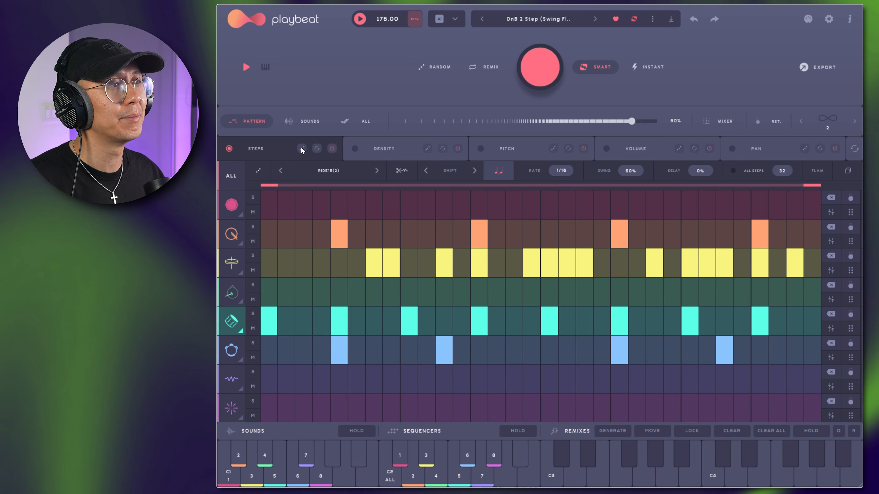
- Randomize the steps of the ride track once, listen to the result, and stop playback
{"action": "left_click", "coordinate": [301, 149]}
{"action": "key", "text": "space"}
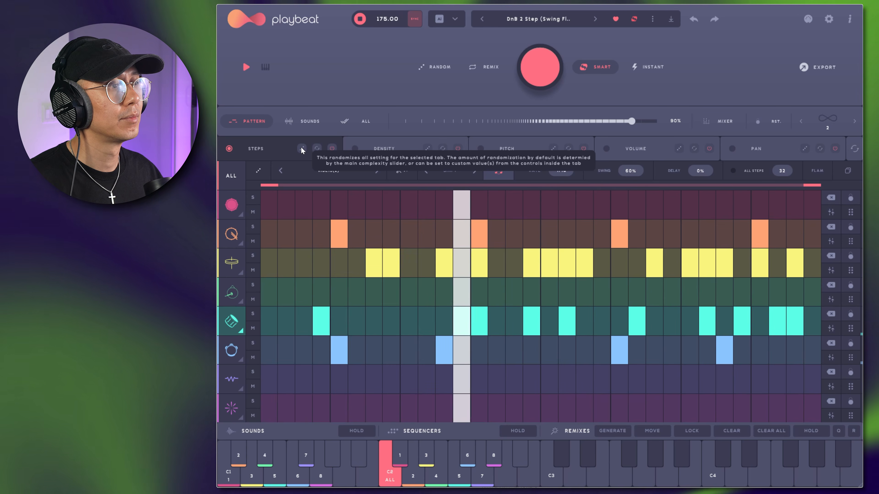
{"action": "key", "text": "space"}
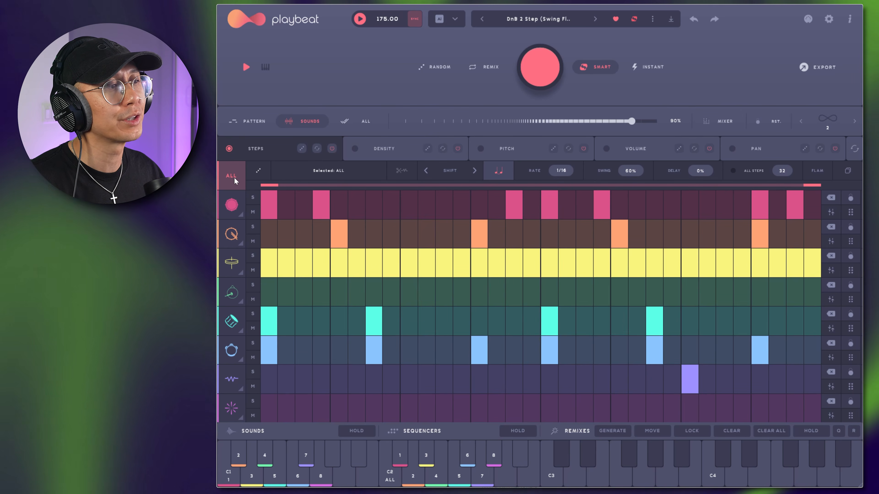
- Show the density settings for all tracks, randomize them, listen to the result, and stop playback
{"action": "left_click", "coordinate": [229, 256]}
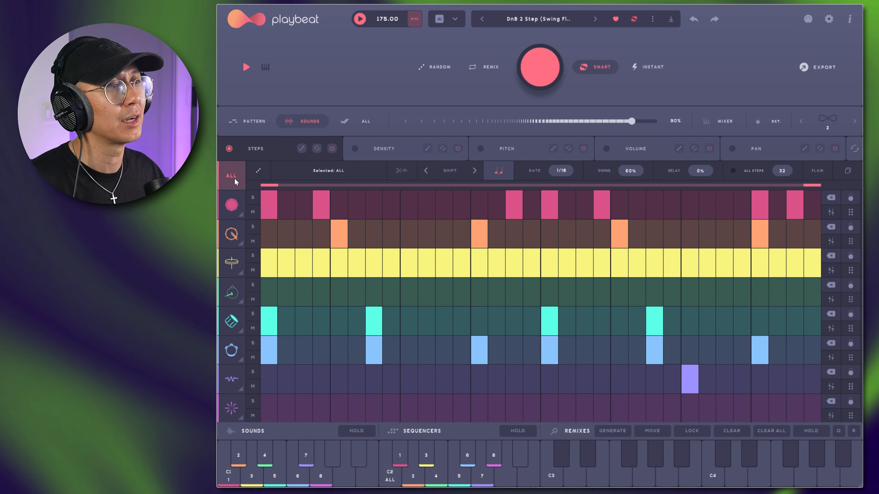
{"action": "key", "text": "space"}
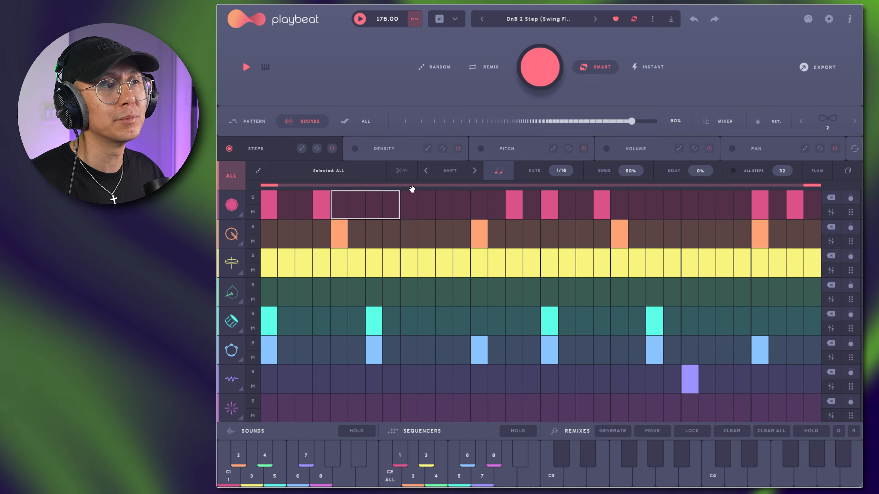
{"action": "left_click", "coordinate": [386, 148]}
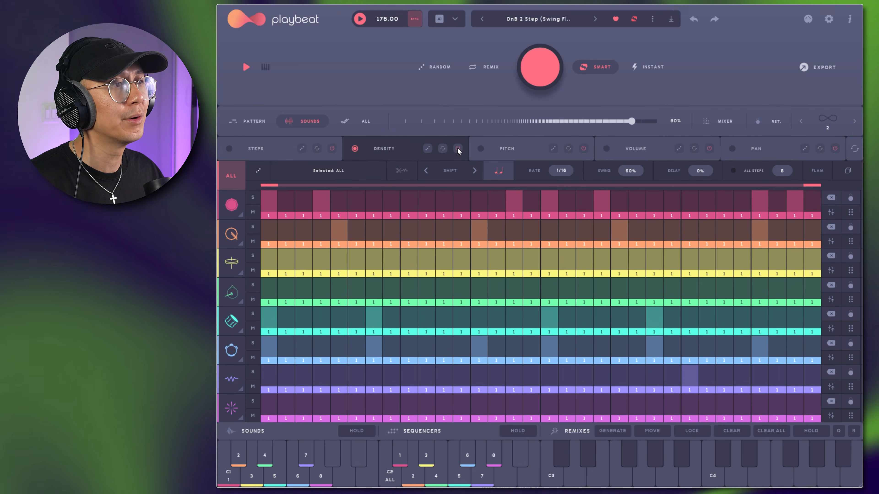
{"action": "left_click", "coordinate": [428, 148]}
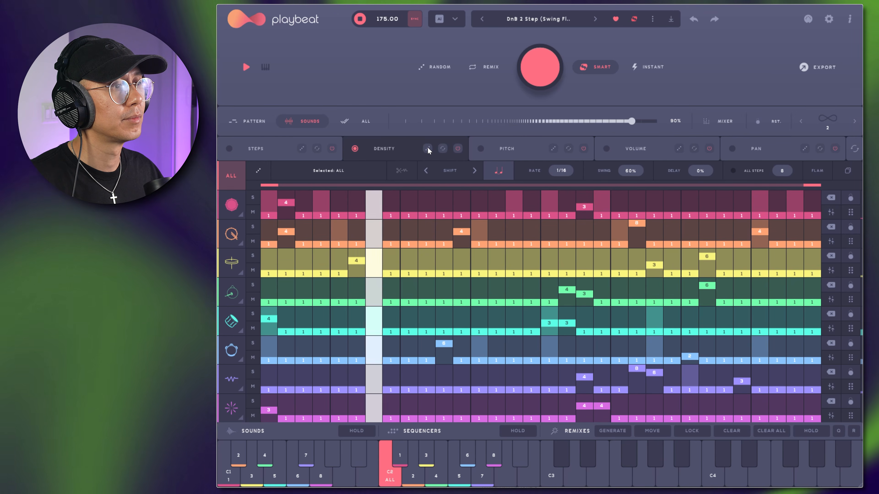
{"action": "key", "text": "space"}
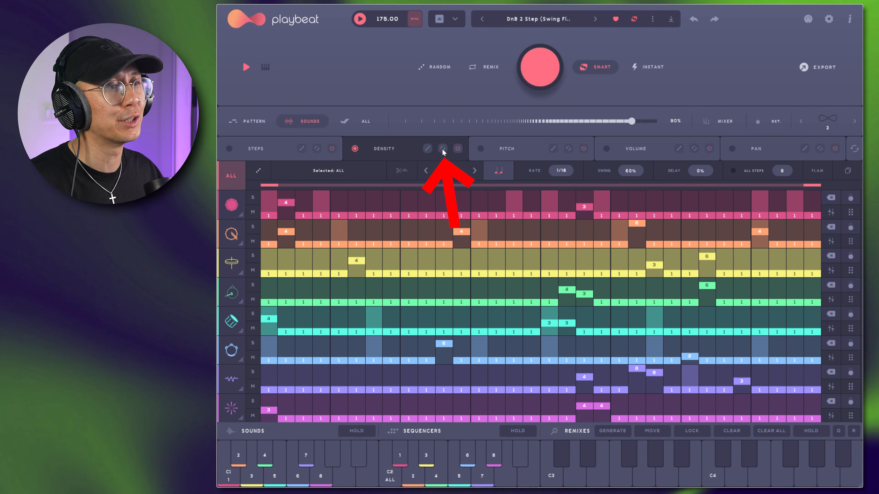
- Reset the density of all tracks and randomize only the yellow hi-hat track's density twice while listening
{"action": "left_click", "coordinate": [442, 149]}
{"action": "left_click", "coordinate": [231, 321]}
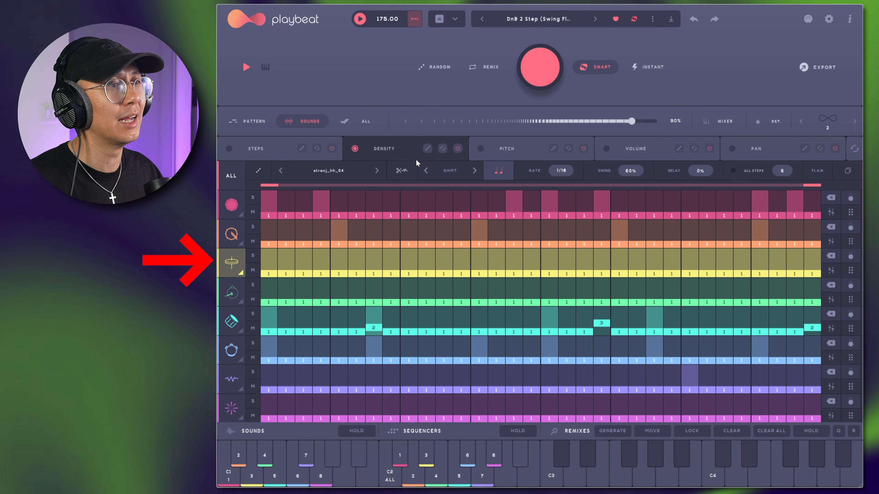
{"action": "left_click", "coordinate": [428, 149]}
{"action": "key", "text": "space"}
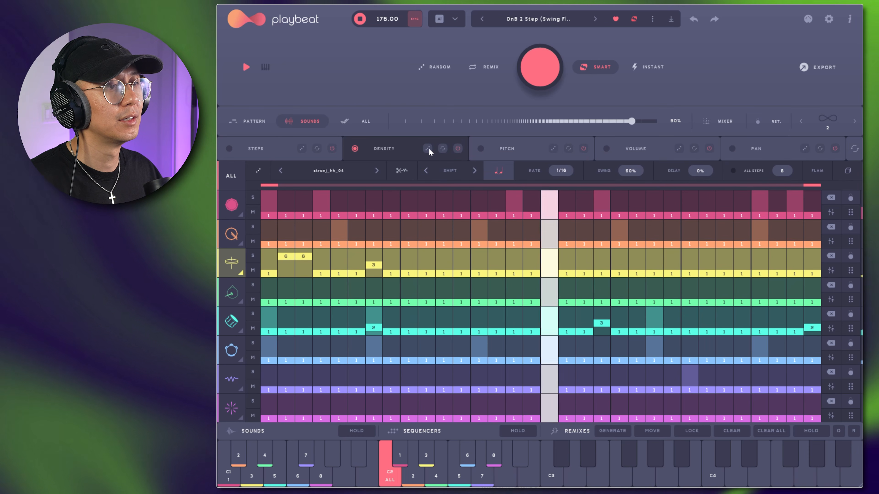
{"action": "left_click", "coordinate": [429, 148]}
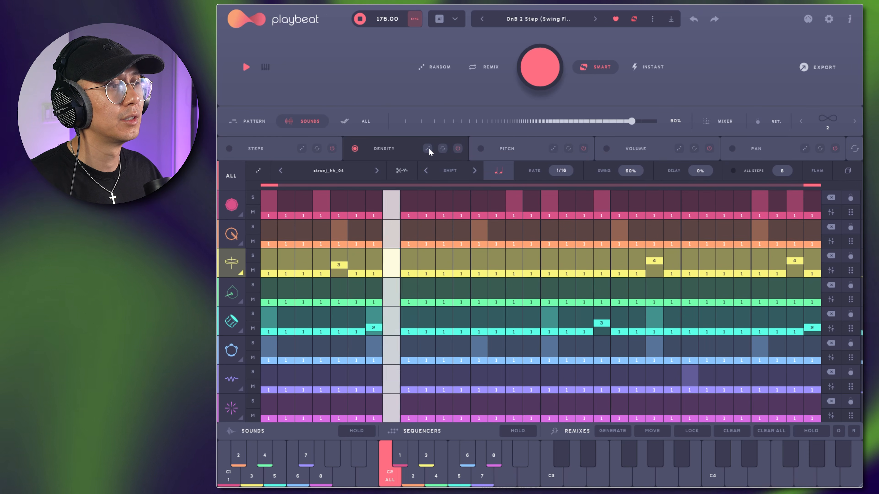
{"action": "key", "text": "space"}
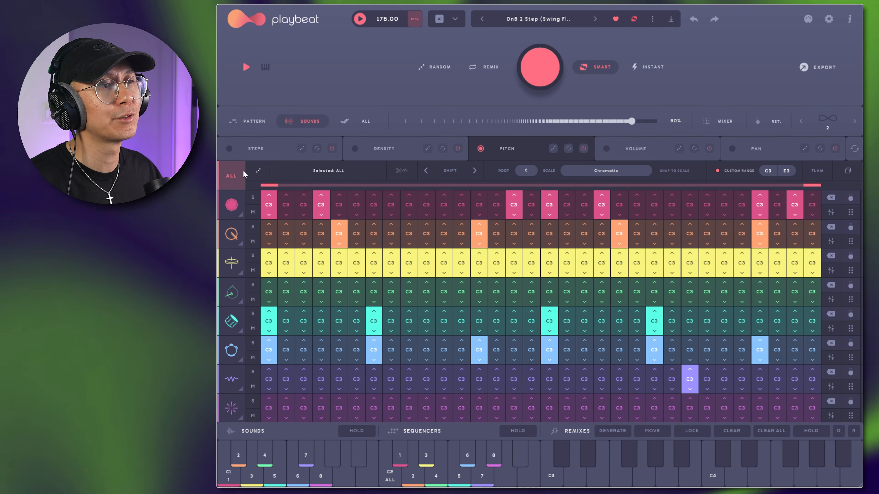
- Randomize the pitch of all tracks, listen to the result, and stop playback
{"action": "left_click", "coordinate": [553, 149]}
{"action": "key", "text": "space"}
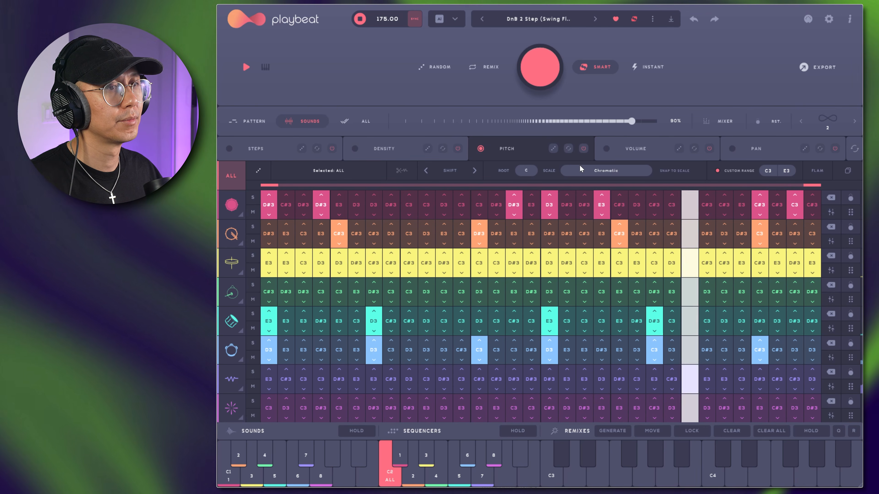
{"action": "key", "text": "space"}
- Randomize the volume of all tracks twice, listening to each result, and reset the volume settings to default
{"action": "left_click", "coordinate": [639, 149]}
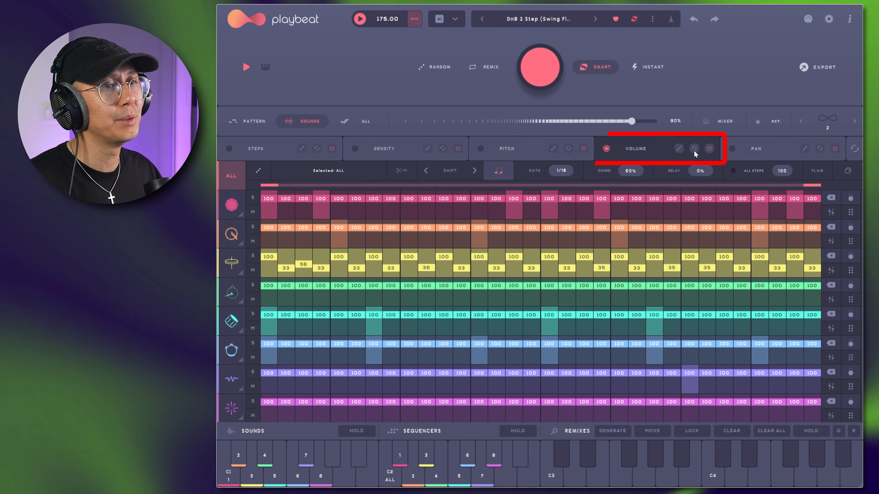
{"action": "left_click", "coordinate": [680, 148]}
{"action": "key", "text": "space"}
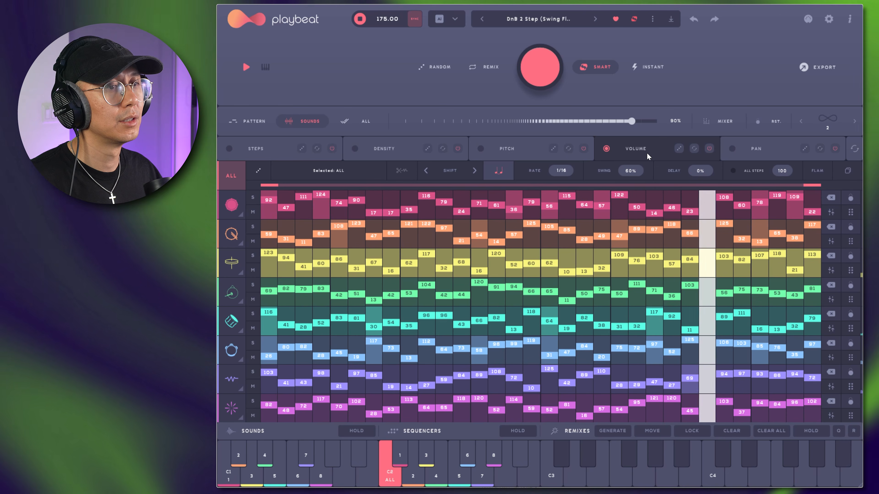
{"action": "key", "text": "space"}
{"action": "left_click", "coordinate": [678, 149]}
{"action": "key", "text": "space"}
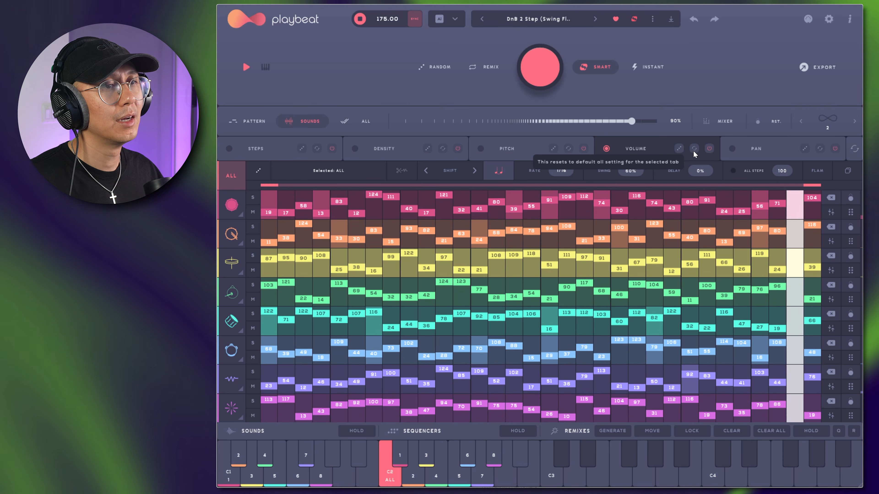
{"action": "key", "text": "space"}
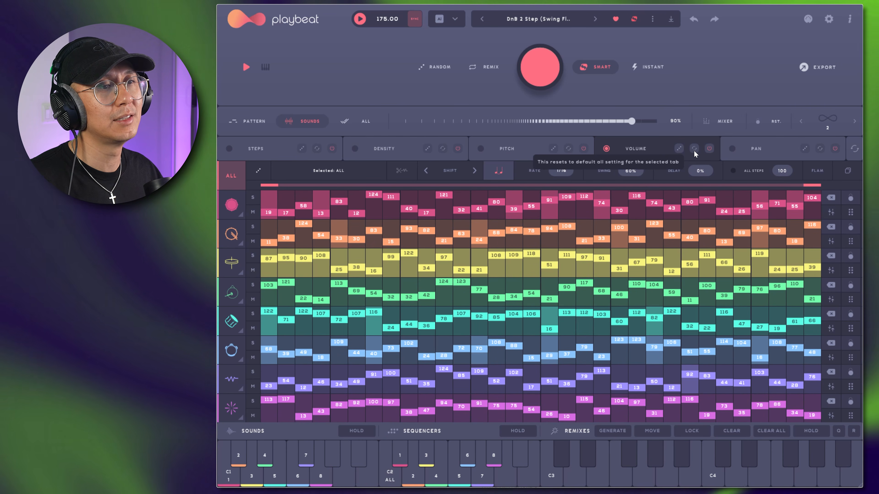
{"action": "left_click", "coordinate": [695, 148]}
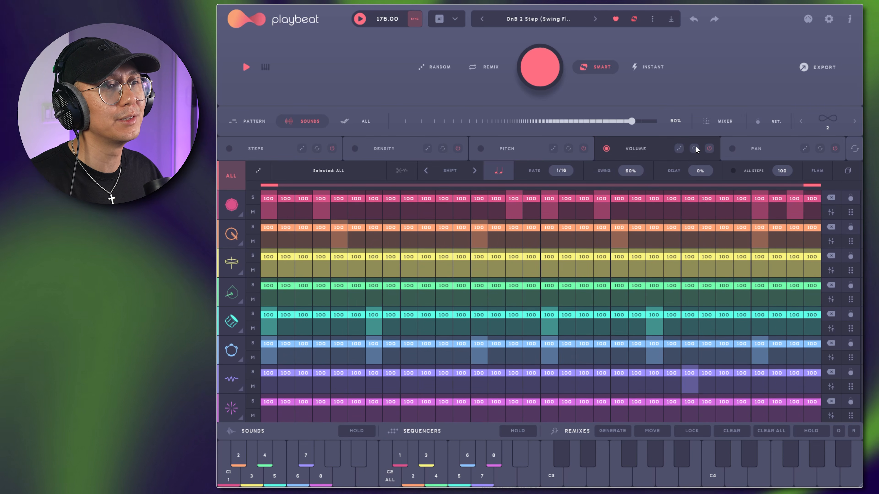
- Show the pan settings for all tracks, randomize them, listen to the result, and stop playback
{"action": "left_click", "coordinate": [755, 152]}
{"action": "left_click", "coordinate": [804, 149]}
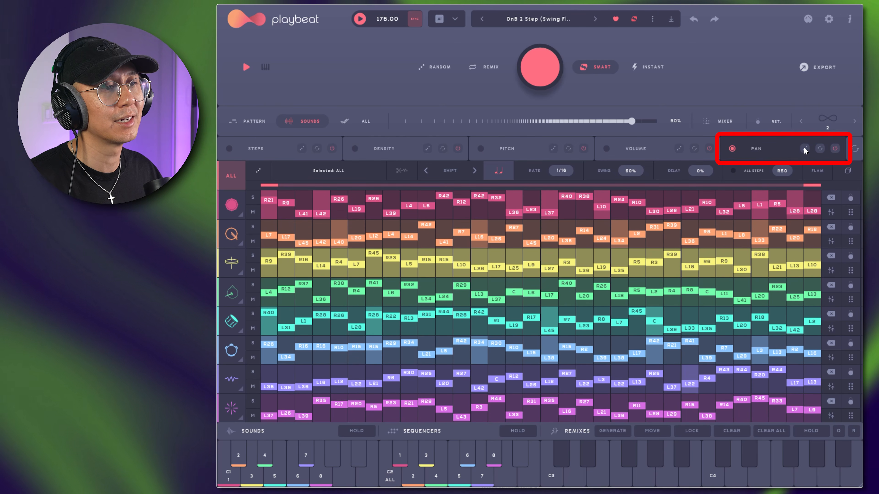
{"action": "key", "text": "space"}
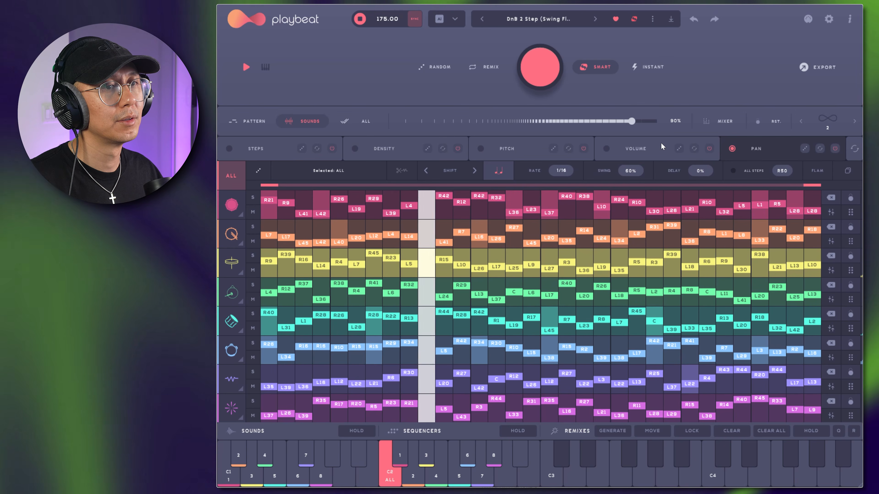
{"action": "key", "text": "space"}
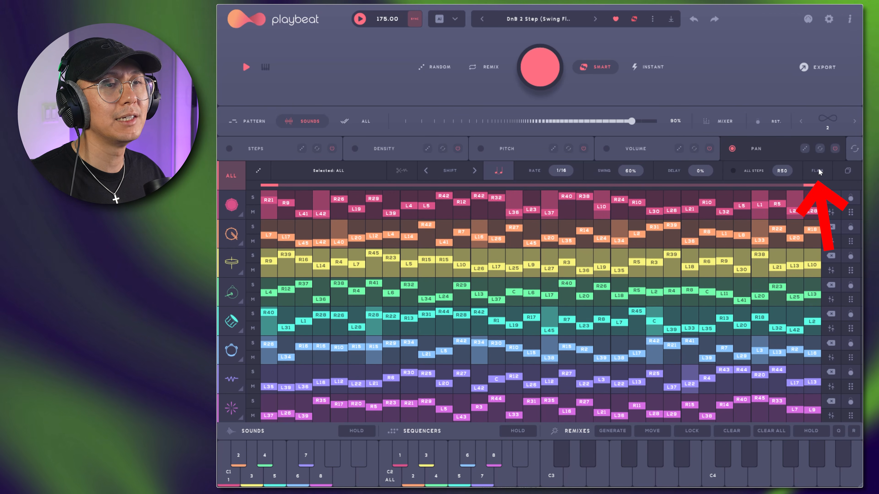
- Show the flam settings, raise the first two orange snare hits to about 79 and 74, and listen
{"action": "left_click", "coordinate": [817, 171]}
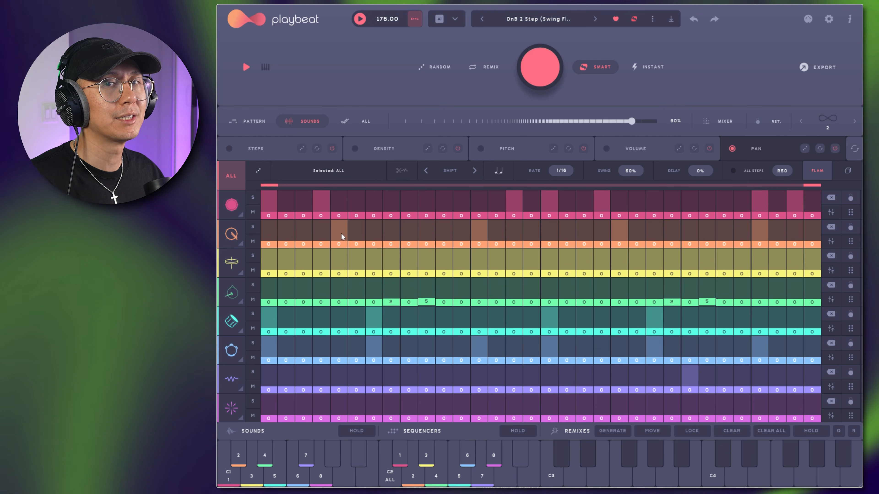
{"action": "left_click_drag", "start_coordinate": [342, 236], "coordinate": [342, 230]}
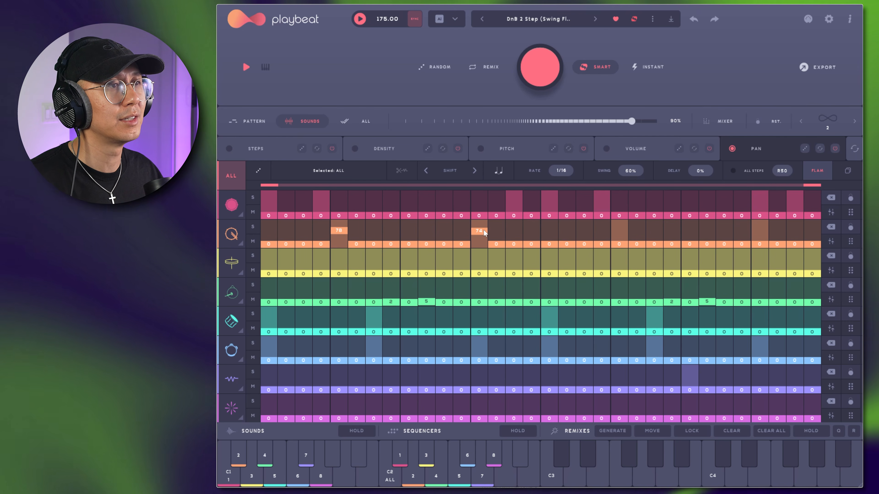
{"action": "key", "text": "space"}
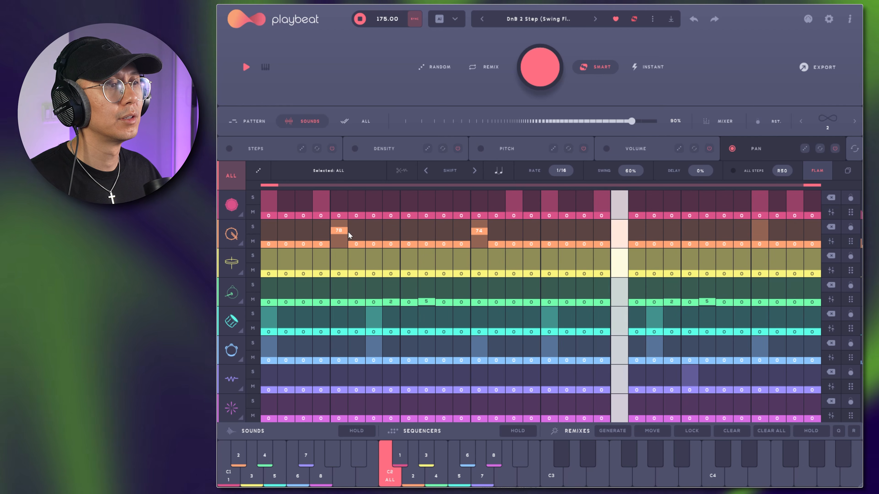
{"action": "key", "text": "space"}
- Lower the flam of the first two orange snare hits to about 38 and 40, and listen
{"action": "left_click_drag", "start_coordinate": [339, 231], "coordinate": [341, 239]}
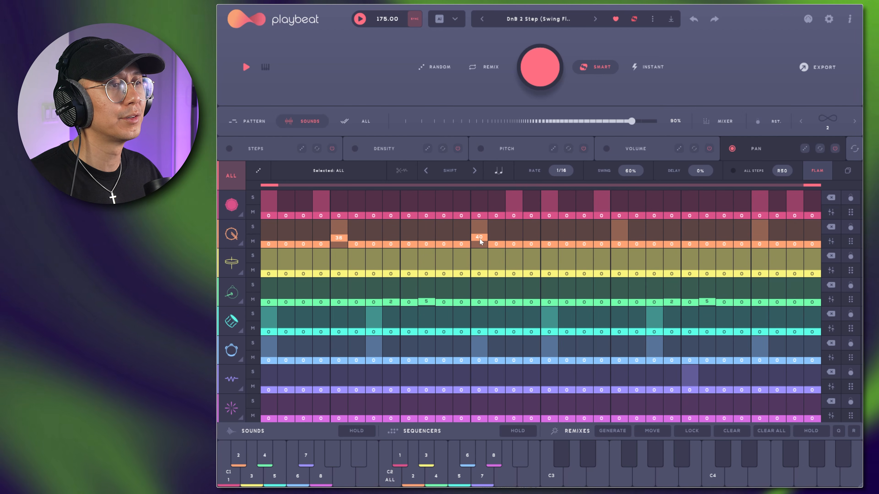
{"action": "key", "text": "space"}
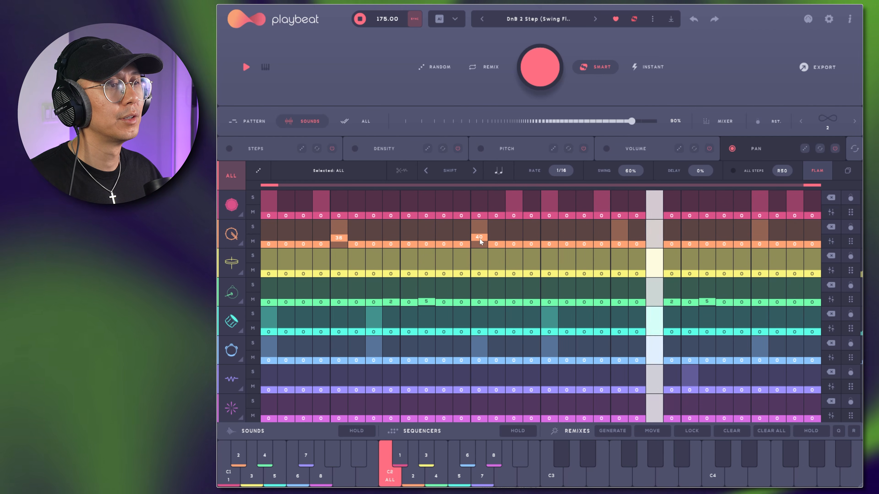
{"action": "key", "text": "space"}
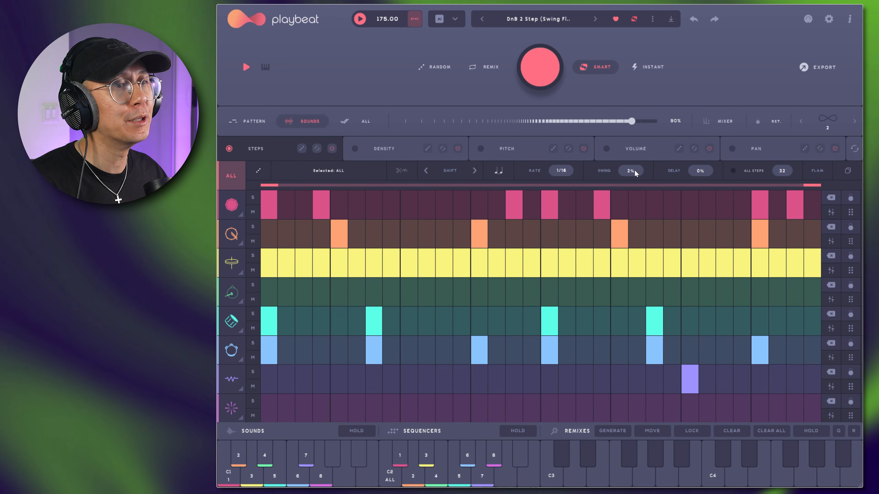
- Adjust the swing of all tracks during playback, settle it at 20%, and listen again
{"action": "key", "text": "space"}
{"action": "left_click_drag", "start_coordinate": [637, 180], "coordinate": [713, 129]}
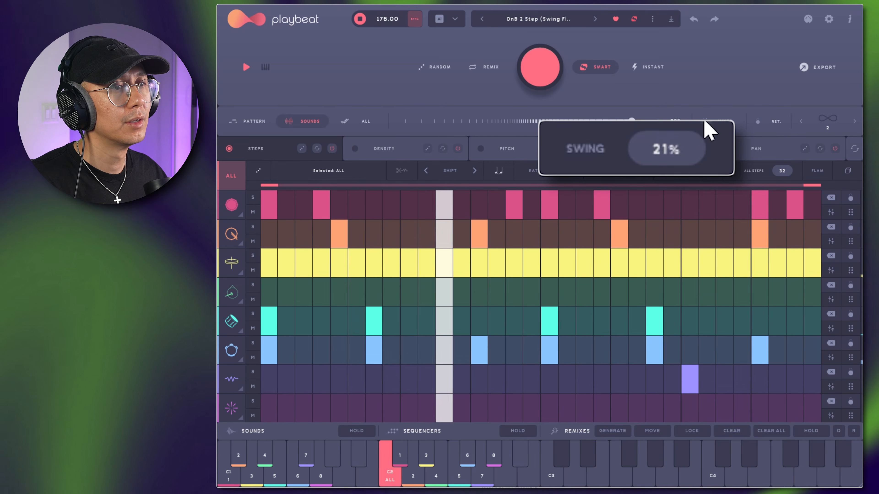
{"action": "key", "text": "space"}
{"action": "scroll", "coordinate": [638, 169], "scroll_direction": "down", "scroll_amount": 2}
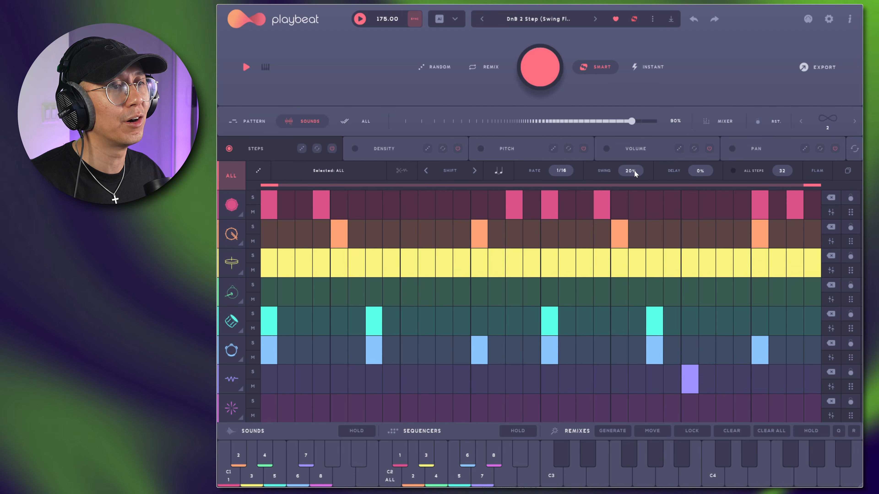
{"action": "key", "text": "space"}
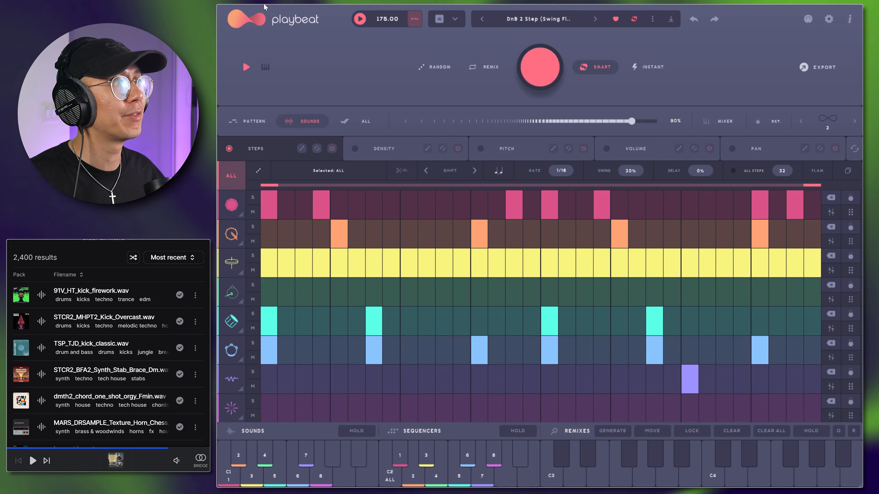
- Preview kick samples in the sample browser and load STCR2_MHPT2_Kick_Overcast.wav onto the pink kick track
{"action": "mouse_move", "coordinate": [45, 298]}
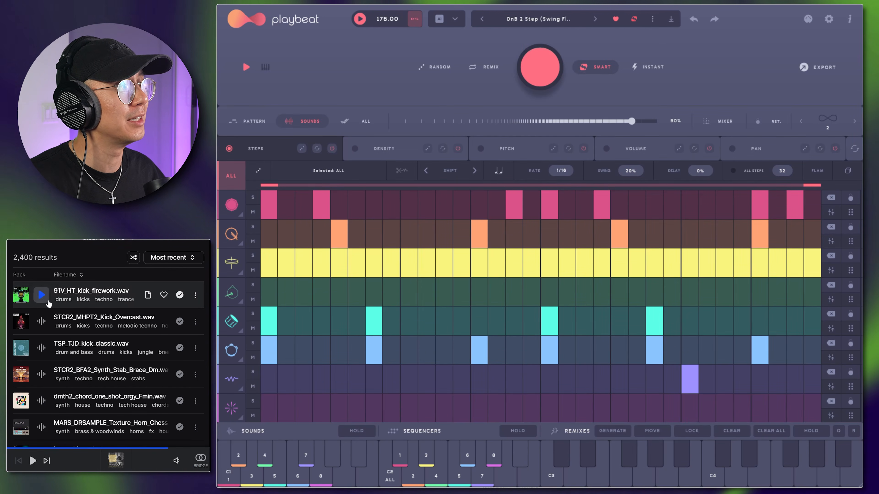
{"action": "left_click", "coordinate": [42, 295]}
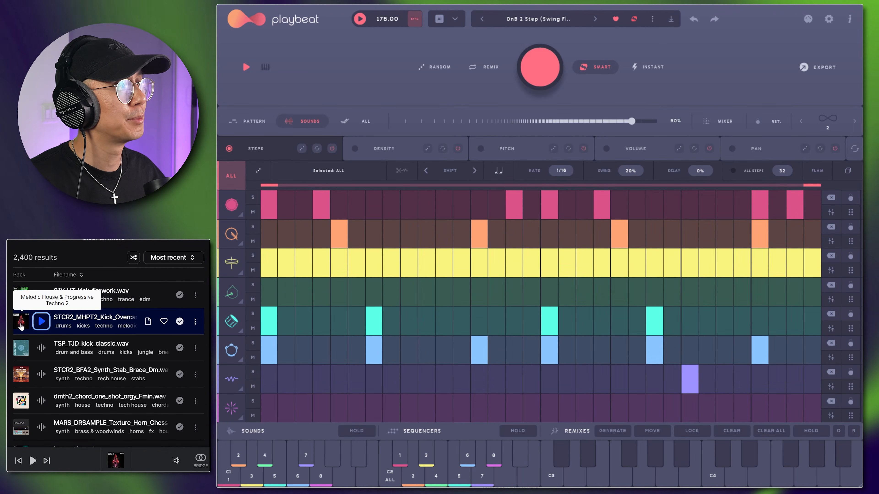
{"action": "left_click_drag", "start_coordinate": [22, 325], "coordinate": [296, 208]}
{"action": "left_click_drag", "start_coordinate": [296, 209], "coordinate": [297, 208]}
- Load TSP_HOSP_snare_chunky.wav onto the orange snare track and the OS_FLINT closed hi-hat onto the yellow track, and listen
{"action": "left_click", "coordinate": [41, 298]}
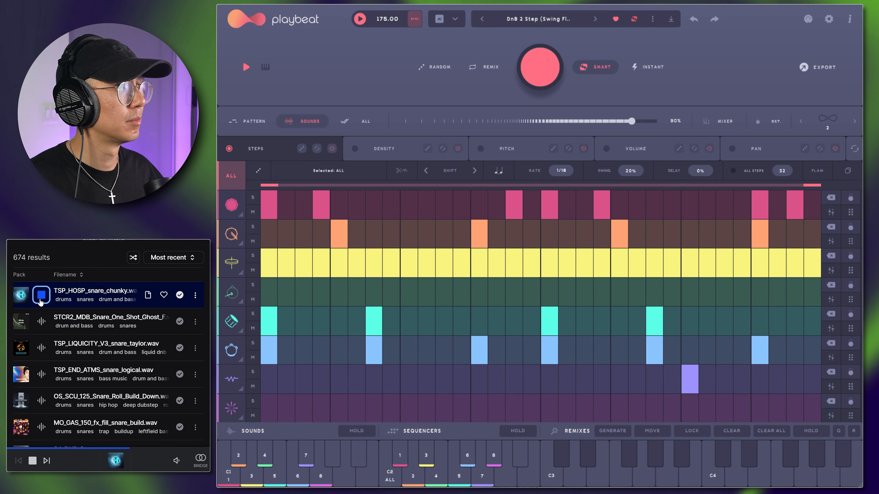
{"action": "left_click_drag", "start_coordinate": [22, 298], "coordinate": [263, 264]}
{"action": "left_click_drag", "start_coordinate": [263, 263], "coordinate": [294, 235]}
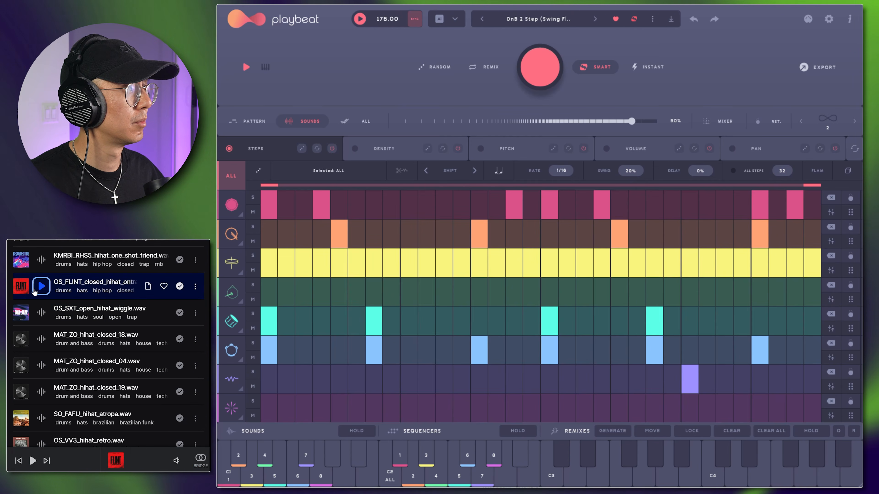
{"action": "left_click_drag", "start_coordinate": [34, 291], "coordinate": [294, 263]}
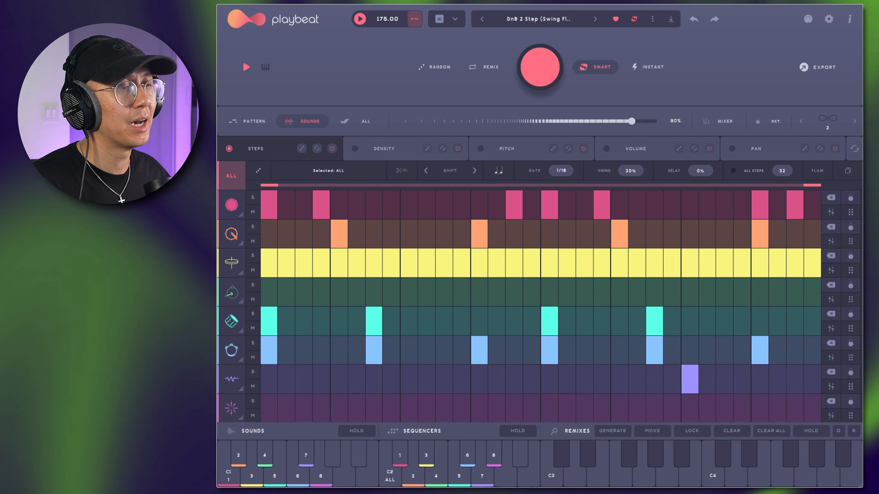
{"action": "key", "text": "space"}
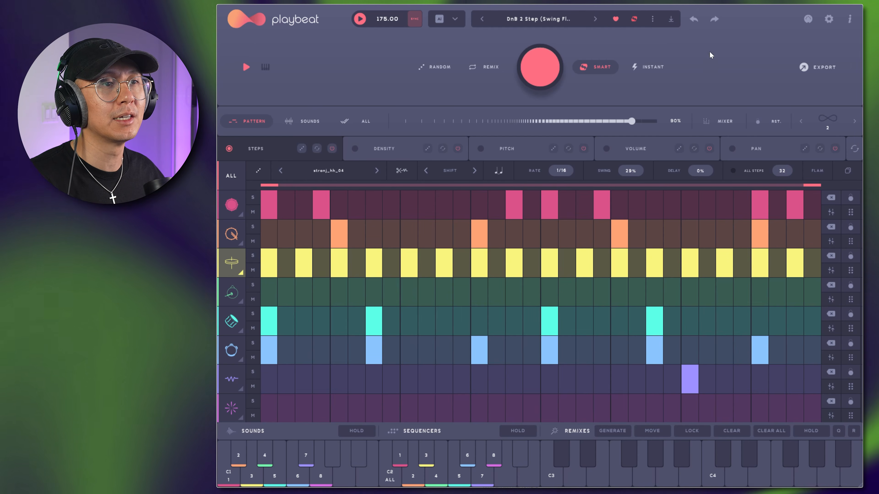
- Slightly lower track 2's level in the mixer and open the audio editor for the yellow hi-hat track
{"action": "left_click", "coordinate": [727, 122]}
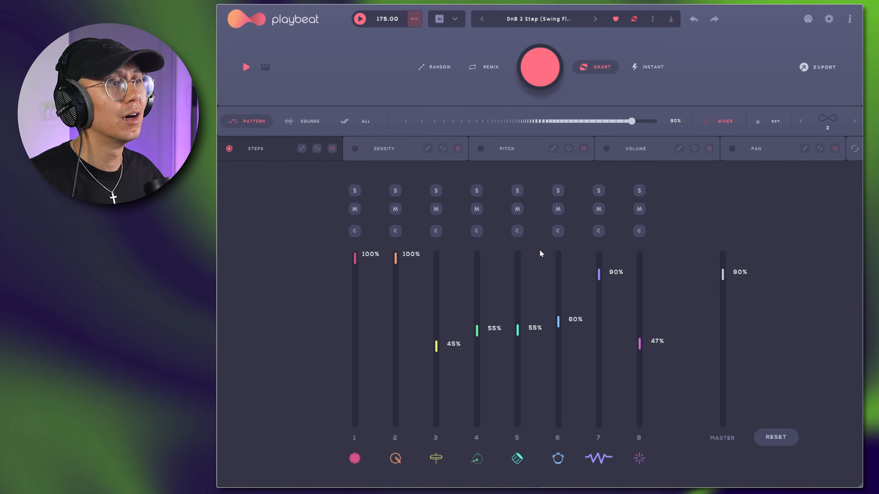
{"action": "left_click_drag", "start_coordinate": [397, 258], "coordinate": [400, 265]}
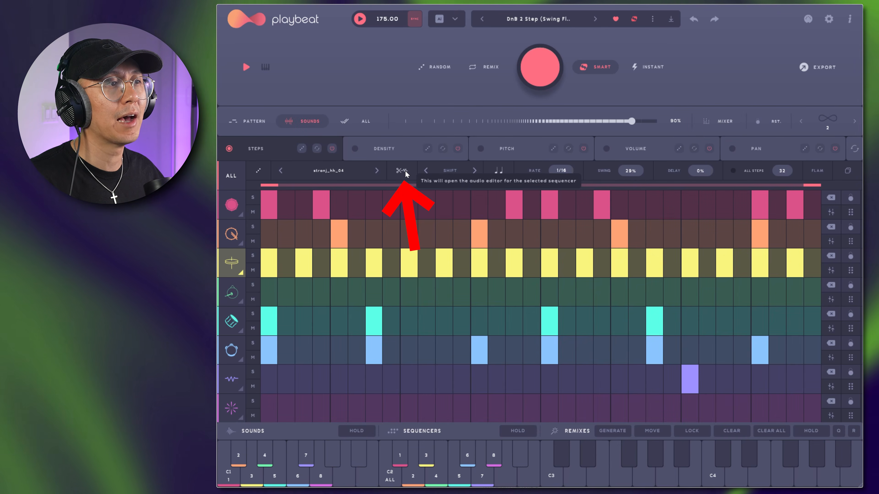
{"action": "left_click", "coordinate": [404, 171]}
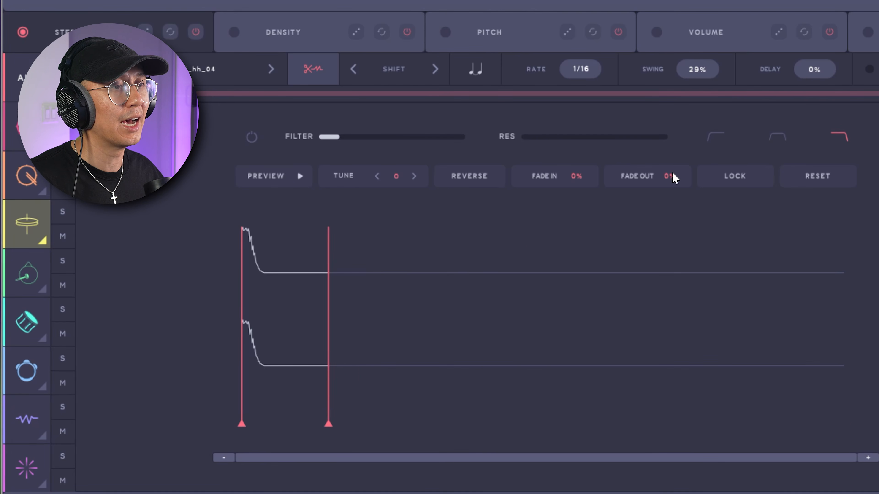
- Export all stems as one audio loop into a new track in Ableton Live and play the clip
{"action": "left_click", "coordinate": [825, 66]}
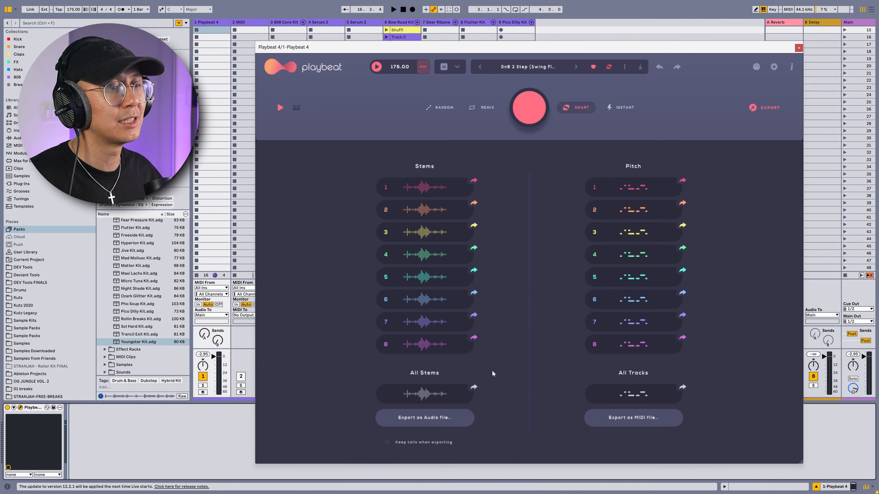
{"action": "left_click_drag", "start_coordinate": [475, 389], "coordinate": [569, 87]}
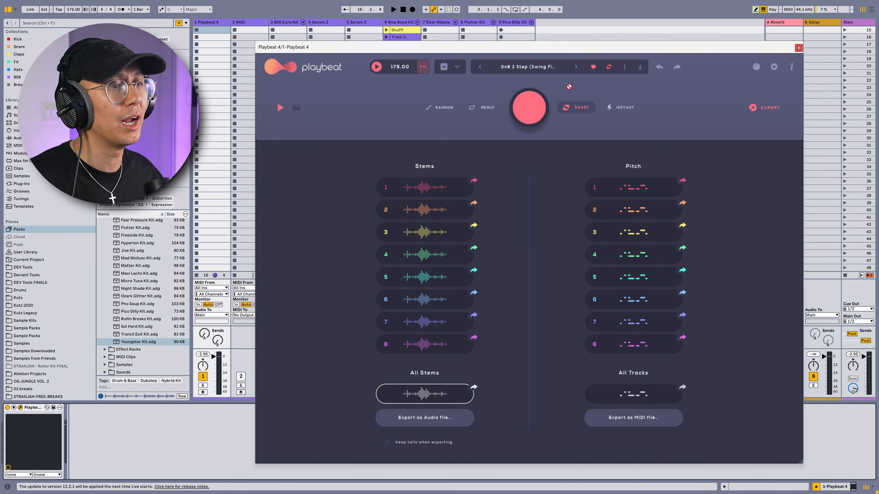
{"action": "left_click_drag", "start_coordinate": [588, 17], "coordinate": [540, 30]}
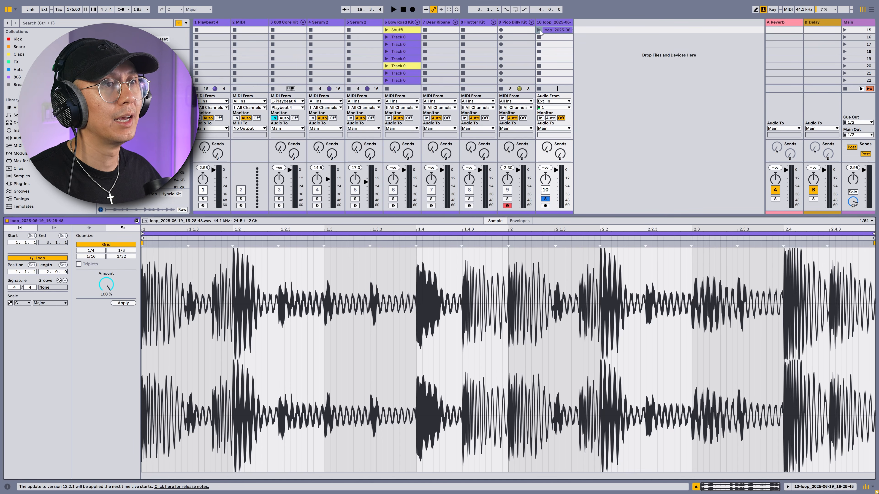
{"action": "left_click", "coordinate": [539, 29]}
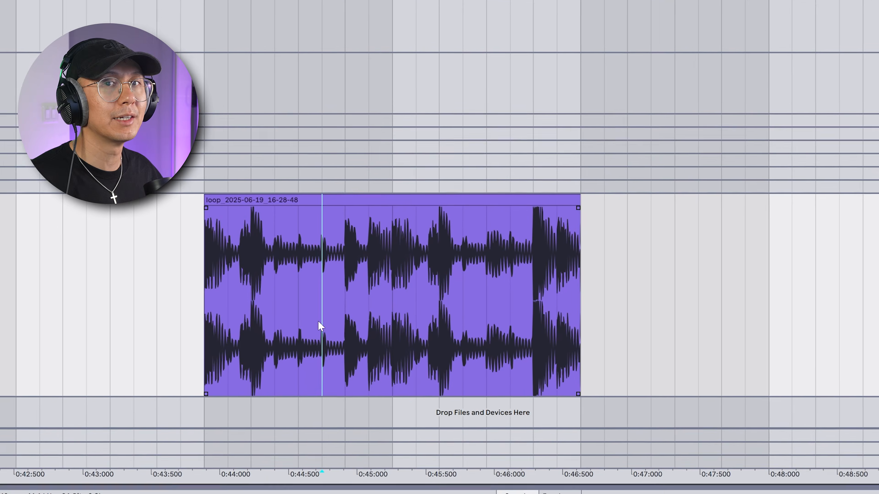
- Duplicate a selected middle section of the loop clip four times and set playback to start from the clip's beginning
{"action": "left_click", "coordinate": [346, 243]}
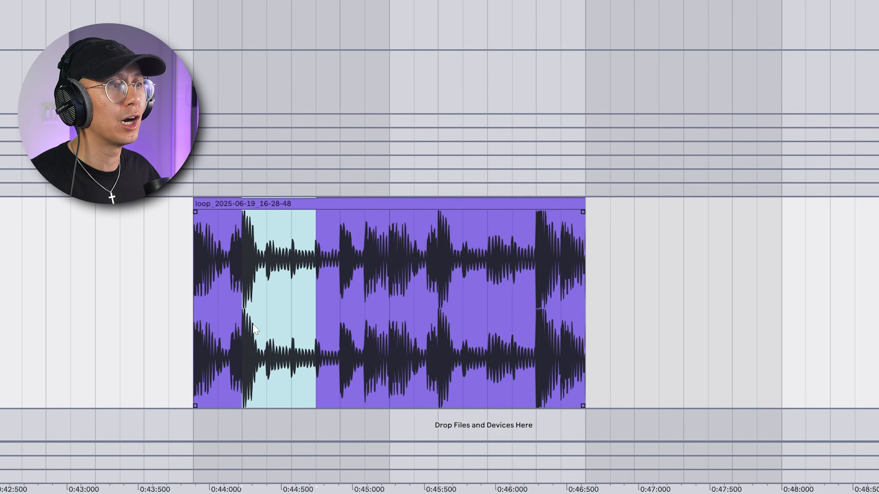
{"action": "key", "text": "ctrl+d"}
{"action": "key", "text": "ctrl+d"}
{"action": "key", "text": "ctrl+d"}
{"action": "key", "text": "ctrl+d"}
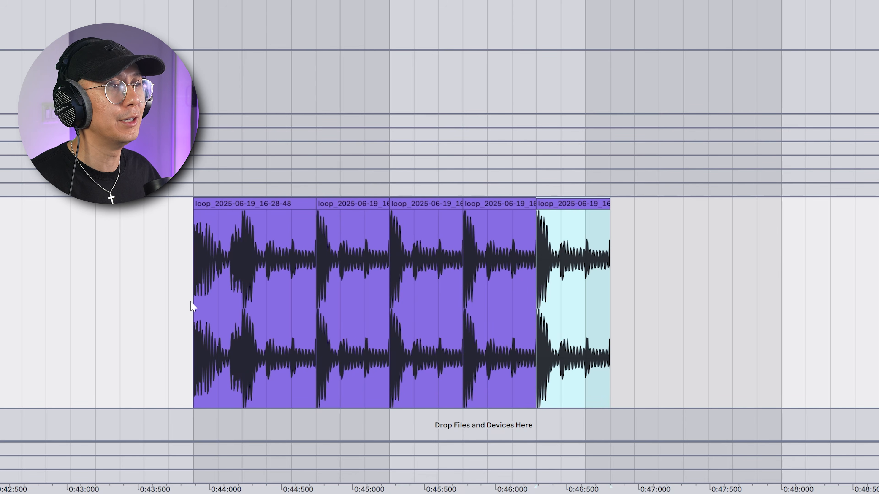
{"action": "left_click", "coordinate": [192, 306]}
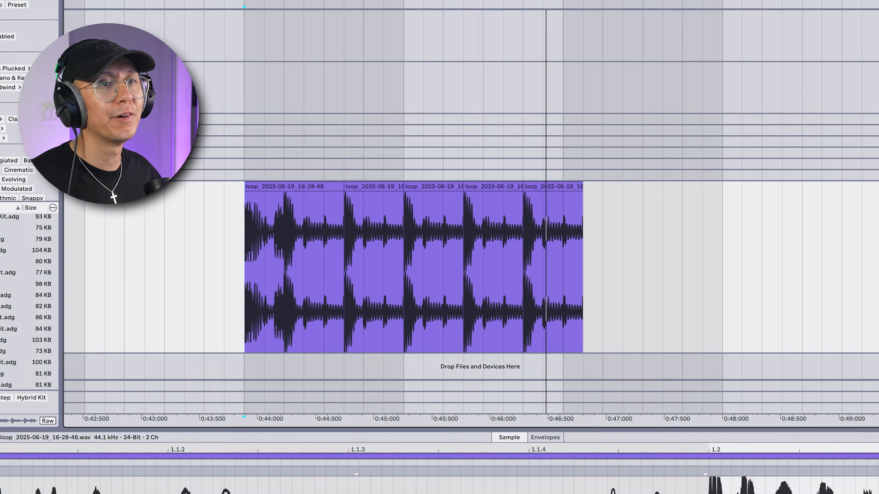
- Search the browser for RIFT, add the Rift effect to the loop track, and raise its input gain to about 1.3 dB
{"action": "key", "text": "ctrl+f"}
{"action": "type", "text": "RI"}
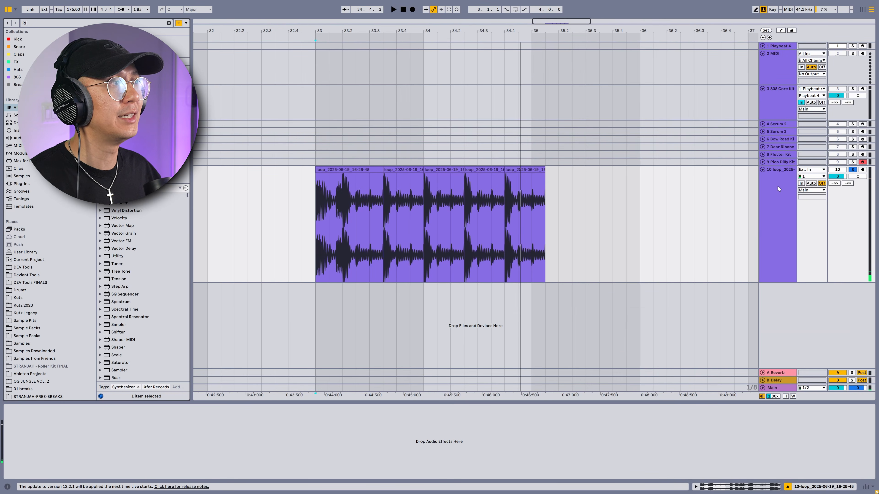
{"action": "type", "text": "FT"}
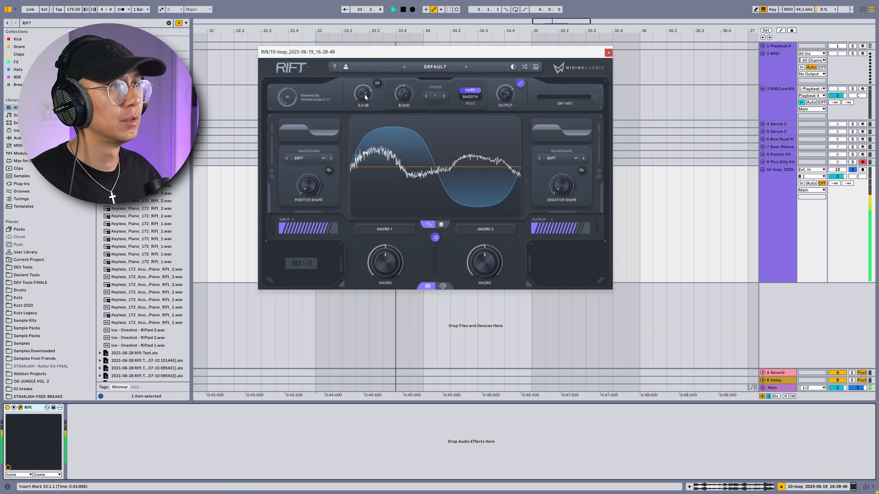
{"action": "left_click_drag", "start_coordinate": [365, 95], "coordinate": [366, 95]}
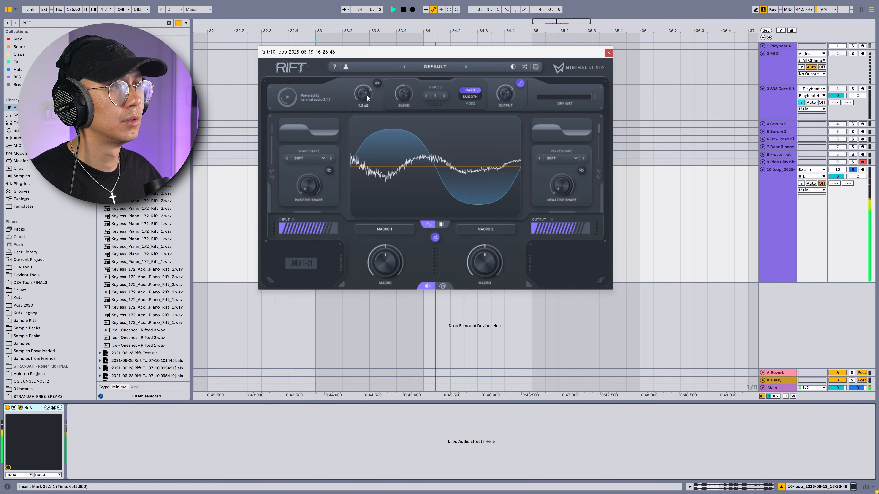
{"action": "left_click", "coordinate": [607, 53]}
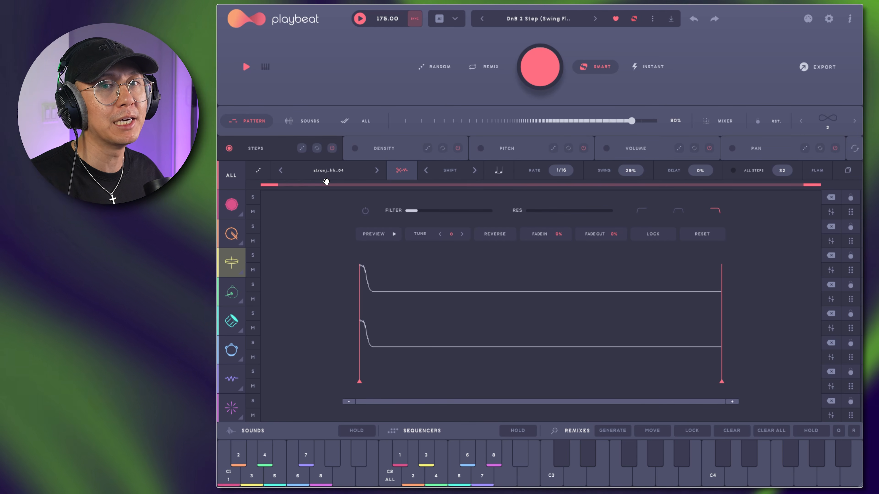
- In Playbeat's MIDI output settings, set Track 1's fixed note output to C1 and turn fixed note output on for the tracks
{"action": "left_click", "coordinate": [829, 19]}
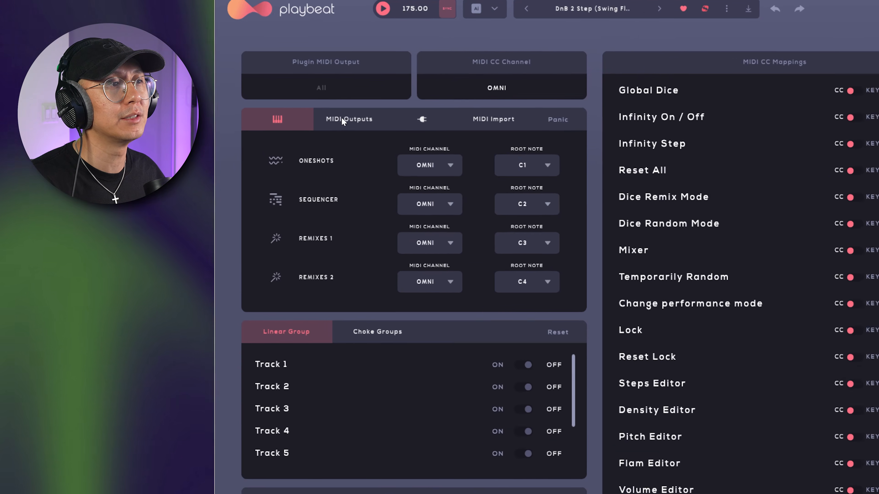
{"action": "left_click", "coordinate": [332, 113]}
{"action": "left_click", "coordinate": [393, 113]}
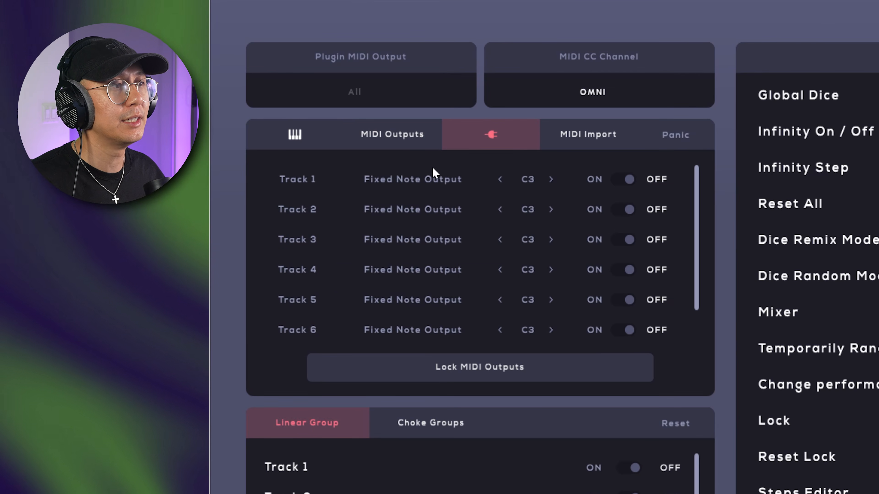
{"action": "left_click", "coordinate": [317, 173]}
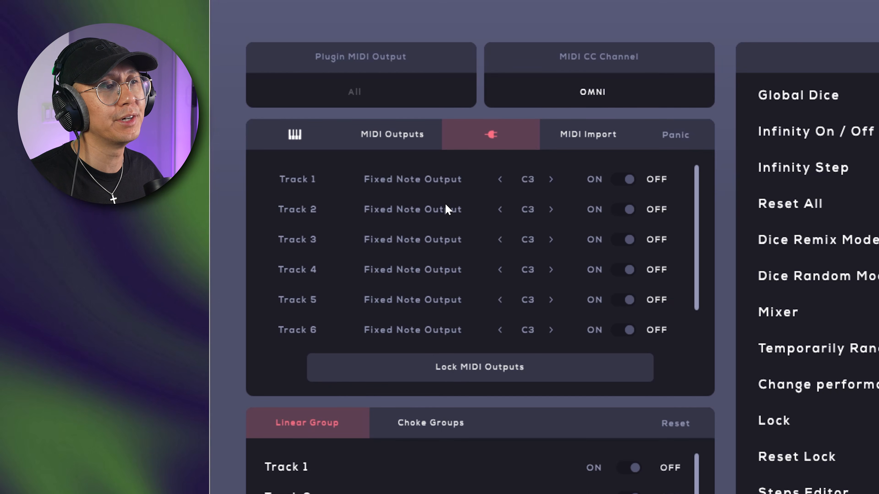
{"action": "left_click", "coordinate": [499, 179]}
{"action": "left_click", "coordinate": [500, 179]}
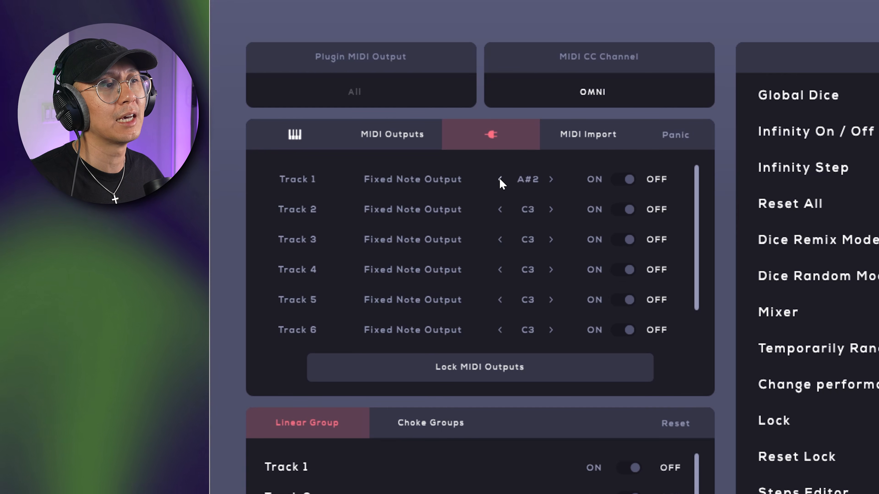
{"action": "left_click", "coordinate": [500, 180]}
{"action": "left_click", "coordinate": [500, 179]}
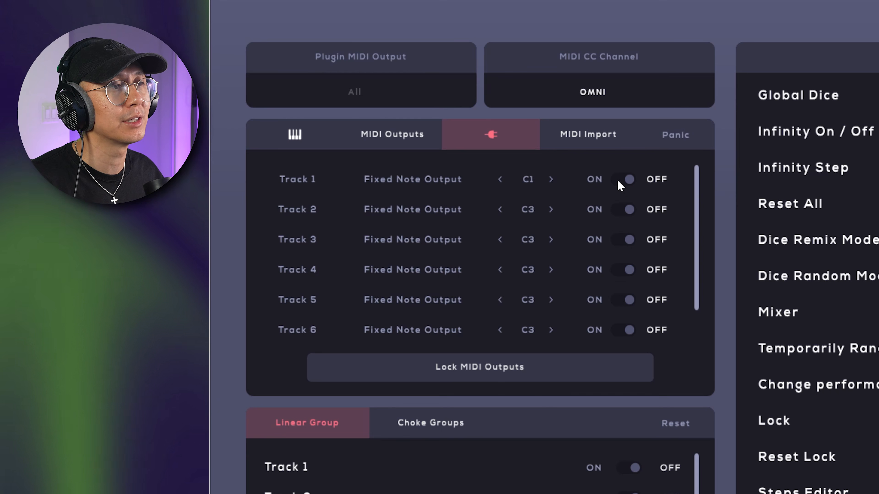
{"action": "left_click_drag", "start_coordinate": [619, 186], "coordinate": [624, 272]}
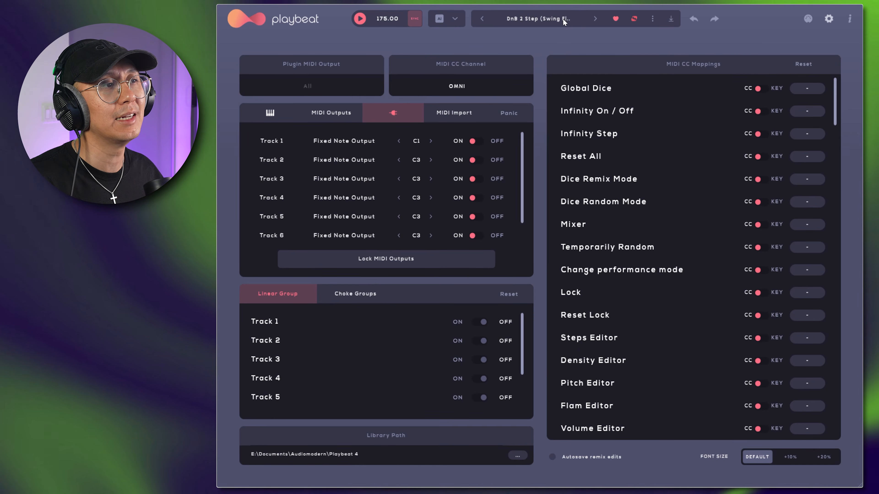
- Load the MIDI Note Defaults preset from the user presets
{"action": "left_click", "coordinate": [563, 20]}
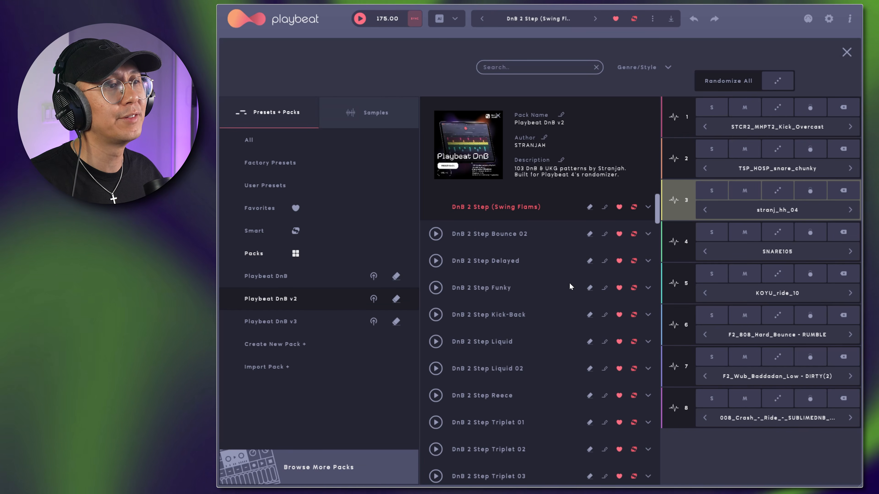
{"action": "left_click", "coordinate": [263, 186]}
{"action": "scroll", "coordinate": [490, 208], "scroll_direction": "down", "scroll_amount": 10}
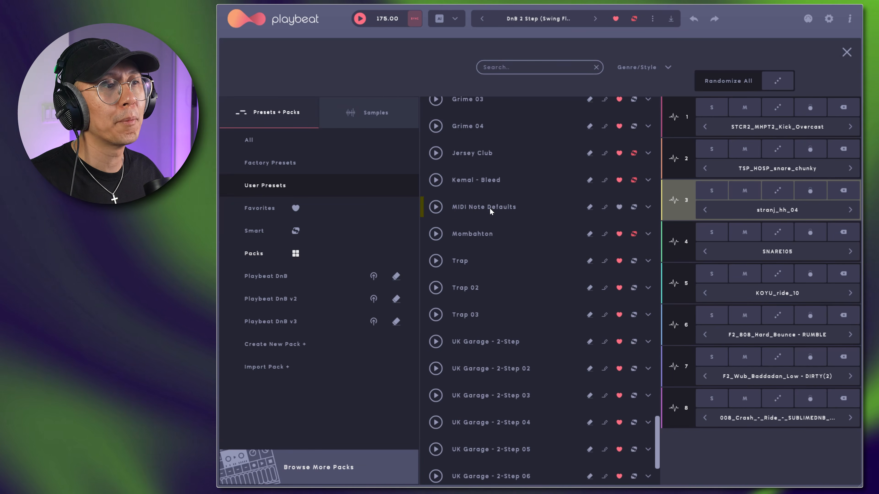
{"action": "left_click", "coordinate": [507, 207]}
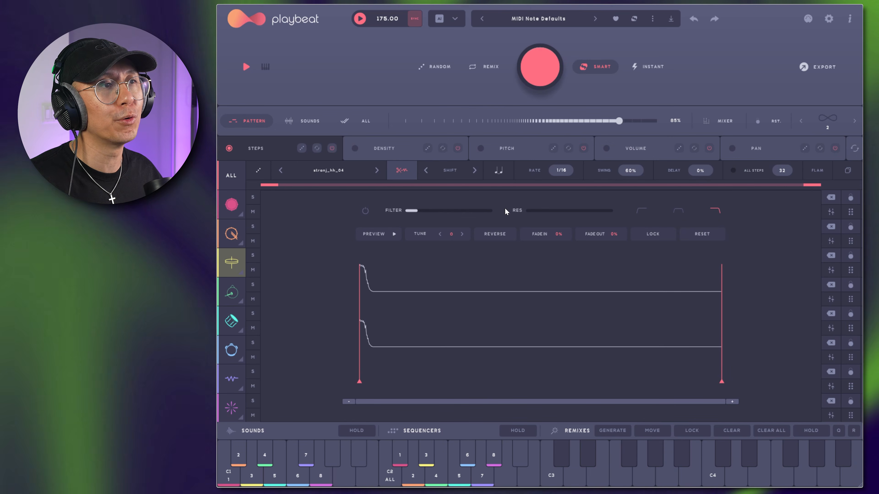
- Lock the MIDI outputs in the settings and switch to the next preset, Mombahton
{"action": "left_click", "coordinate": [826, 21]}
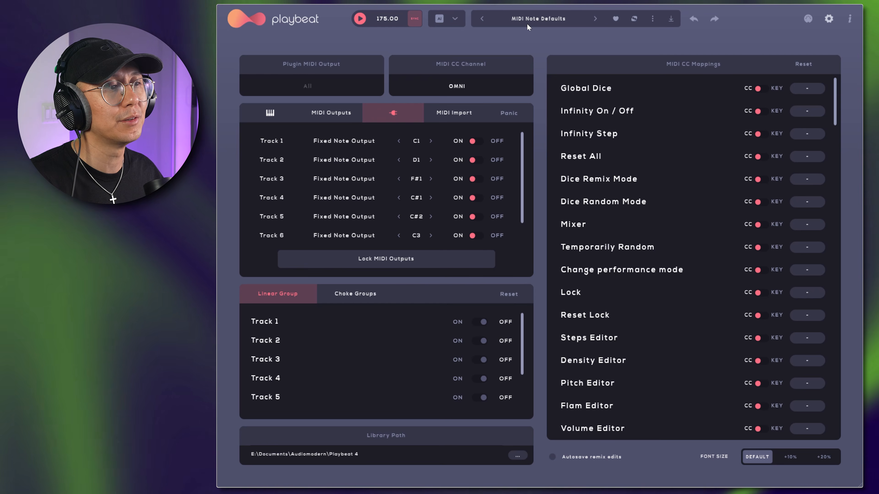
{"action": "left_click", "coordinate": [398, 261]}
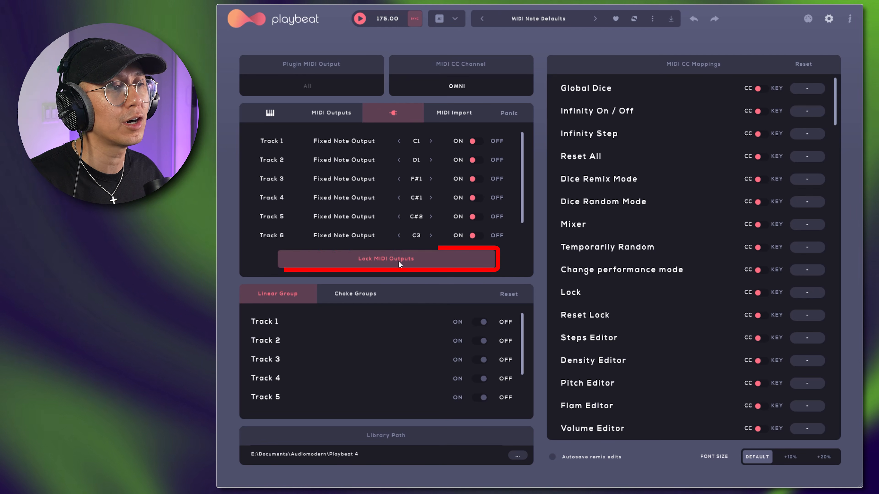
{"action": "left_click", "coordinate": [594, 19]}
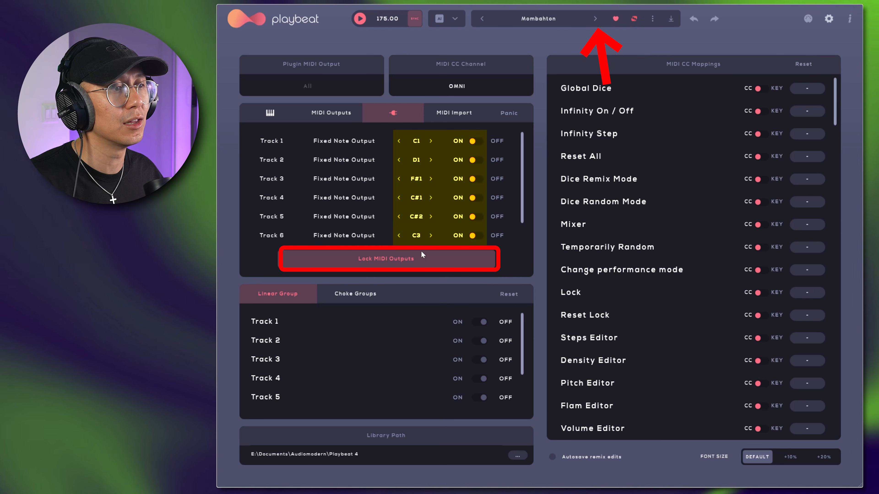
{"action": "left_click", "coordinate": [829, 21]}
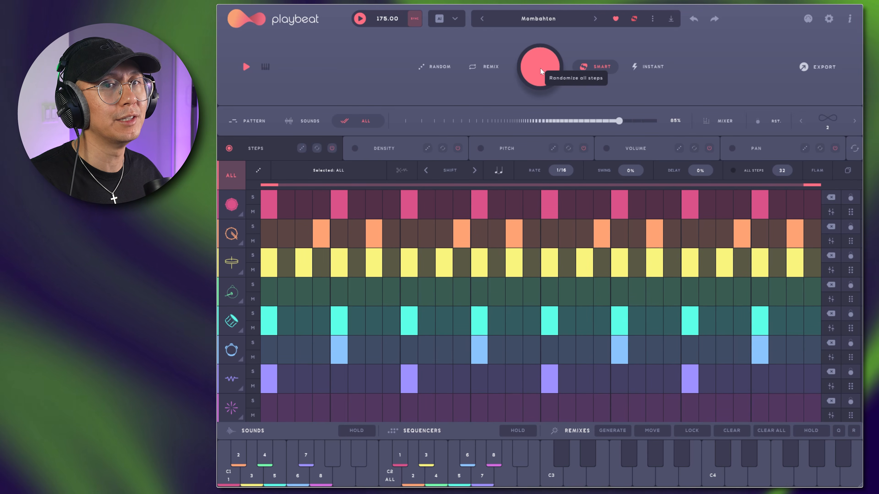
- Randomize all steps of the Mombahton pattern several times while listening to the variations
{"action": "left_click", "coordinate": [540, 68]}
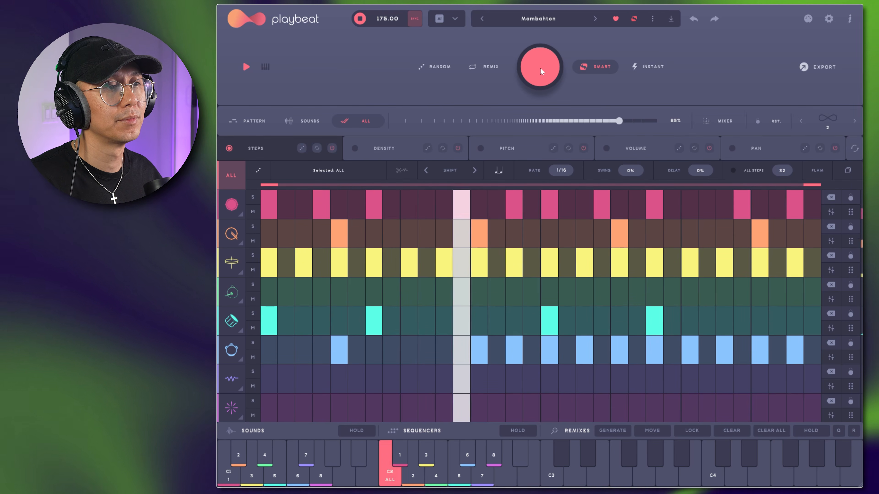
{"action": "left_click", "coordinate": [540, 68]}
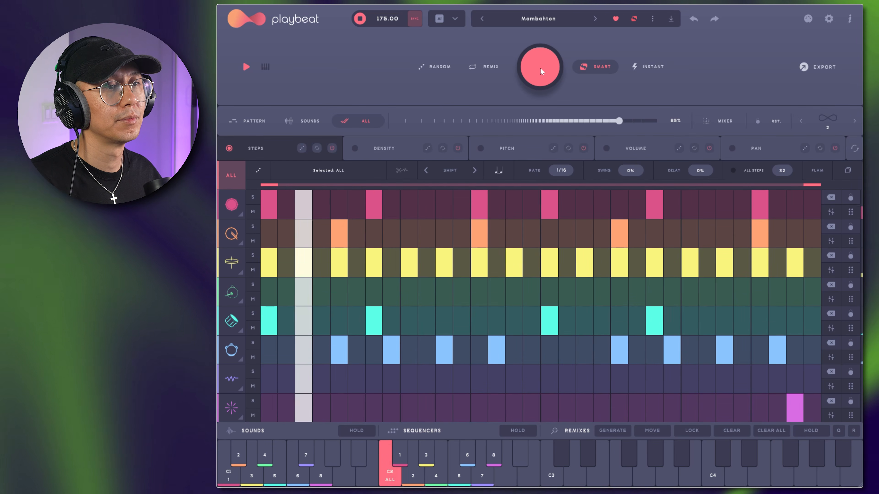
{"action": "key", "text": "space"}
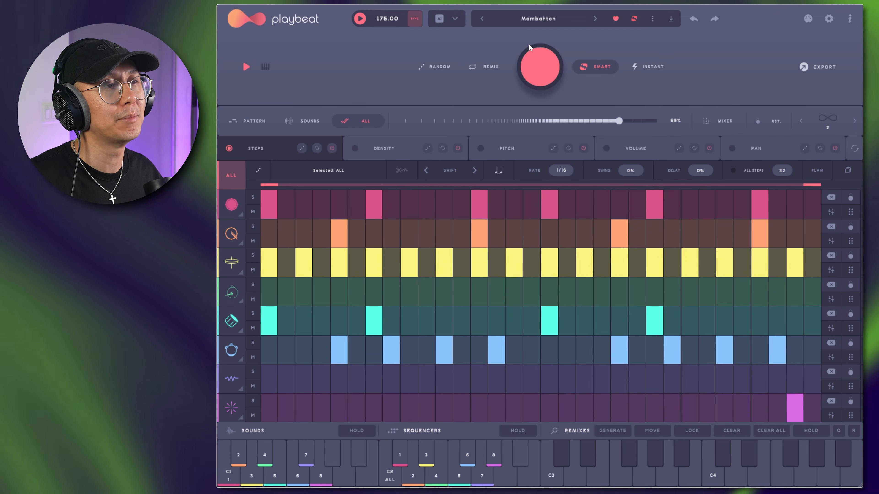
{"action": "left_click", "coordinate": [547, 73]}
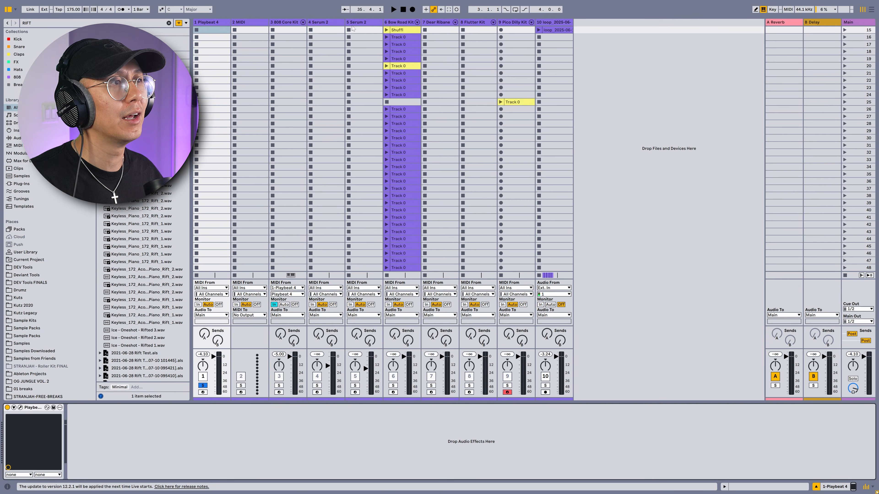
- Route MIDI from 1-Playbeat 4, source Playbeat 4, into Ableton's 808 Core Kit track and solo that track
{"action": "left_click", "coordinate": [286, 24]}
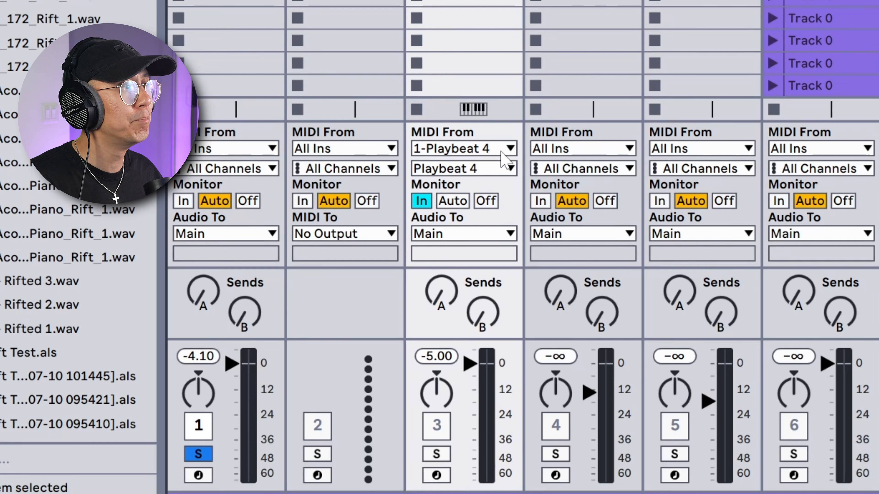
{"action": "left_click", "coordinate": [744, 10]}
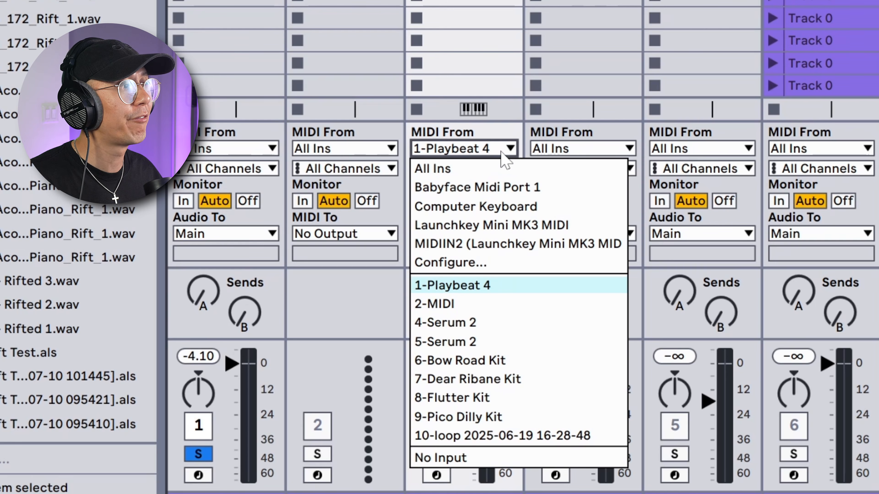
{"action": "left_click", "coordinate": [489, 285]}
{"action": "left_click", "coordinate": [493, 169]}
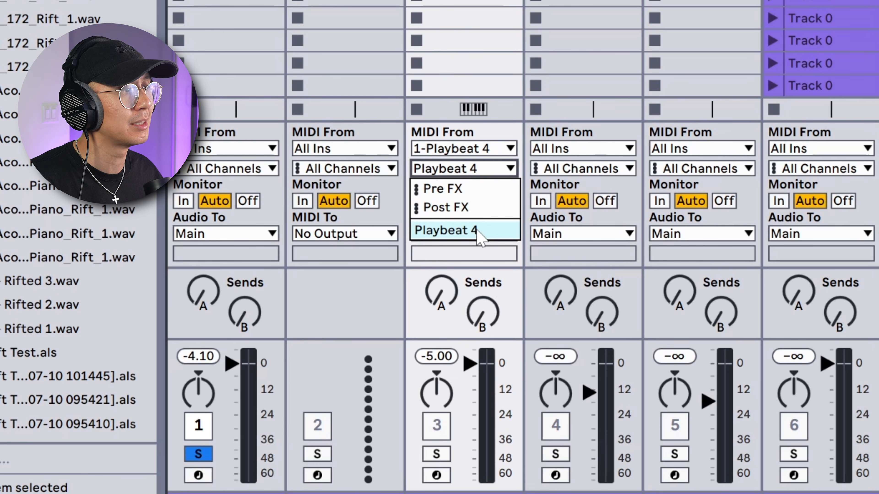
{"action": "left_click", "coordinate": [479, 237]}
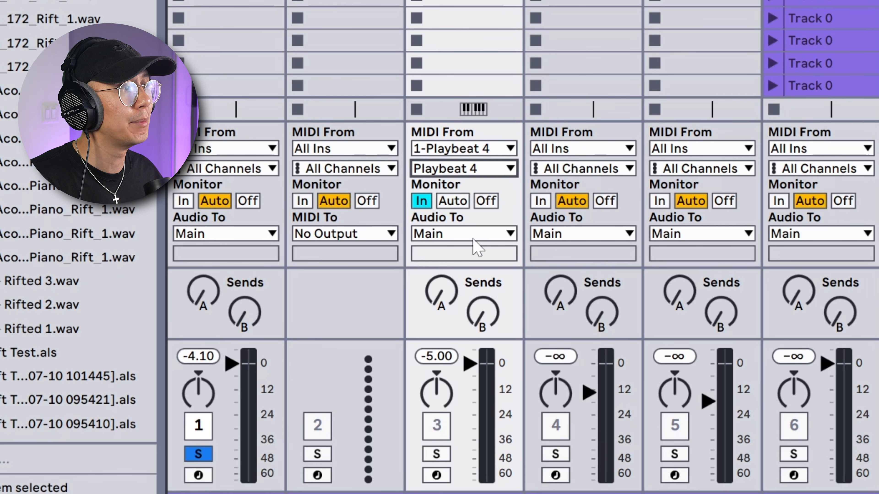
{"action": "left_click", "coordinate": [437, 454]}
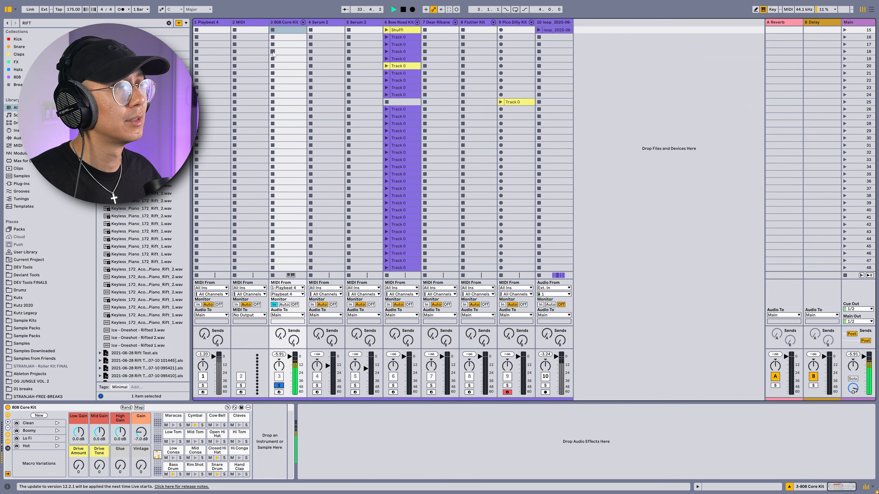
- Reopen the Playbeat window from track 1, reselect the 808 Core Kit track, and randomize all steps during playback
{"action": "scroll", "coordinate": [294, 88], "scroll_direction": "up", "scroll_amount": 3}
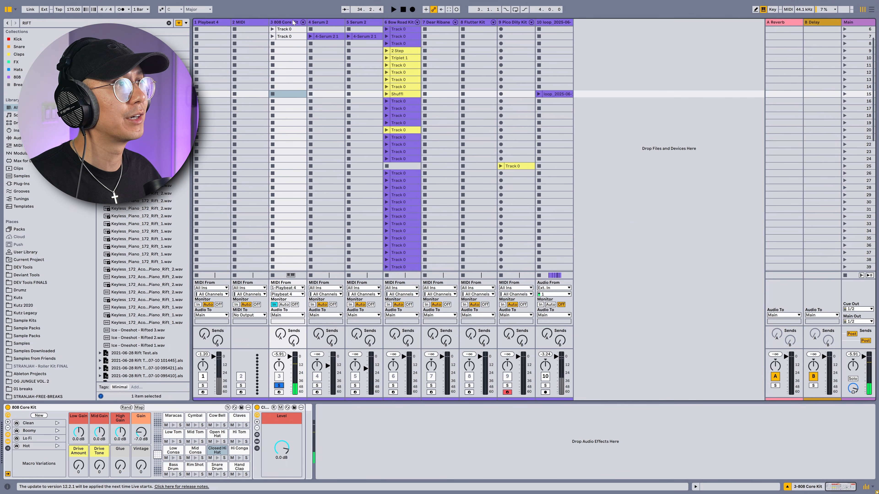
{"action": "left_click", "coordinate": [211, 22]}
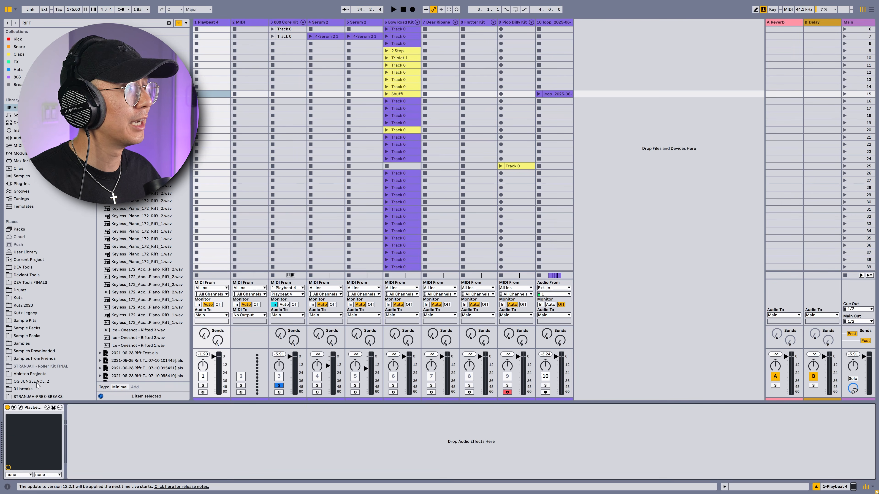
{"action": "left_click", "coordinate": [19, 408]}
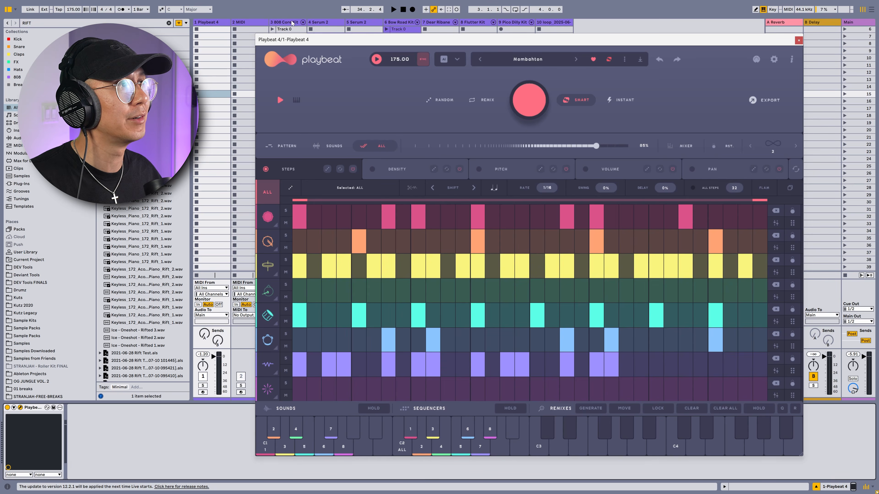
{"action": "left_click", "coordinate": [291, 23]}
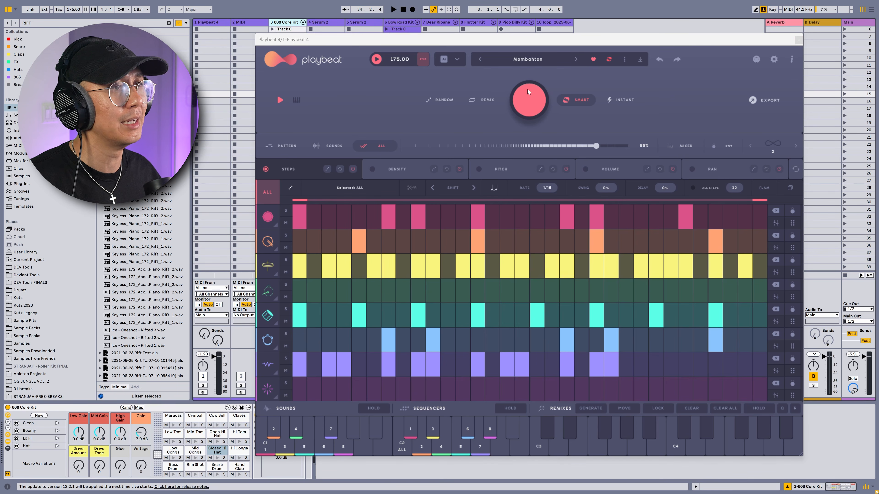
{"action": "key", "text": "space"}
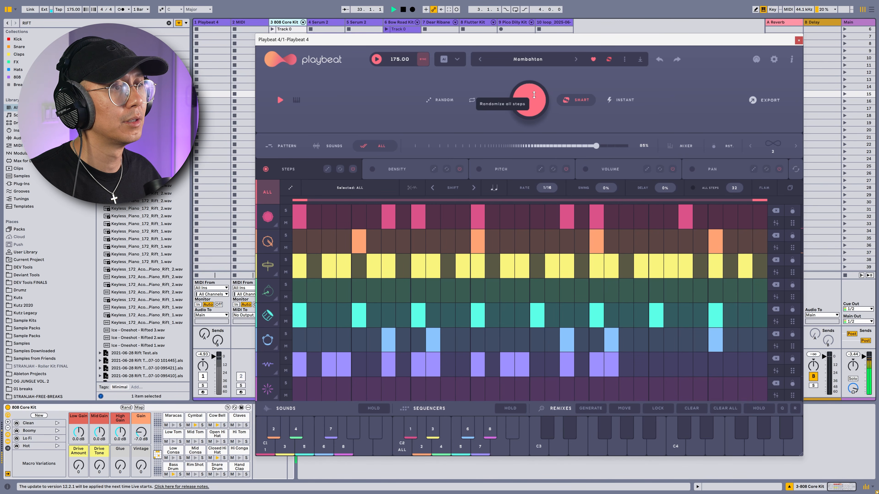
{"action": "left_click", "coordinate": [534, 95]}
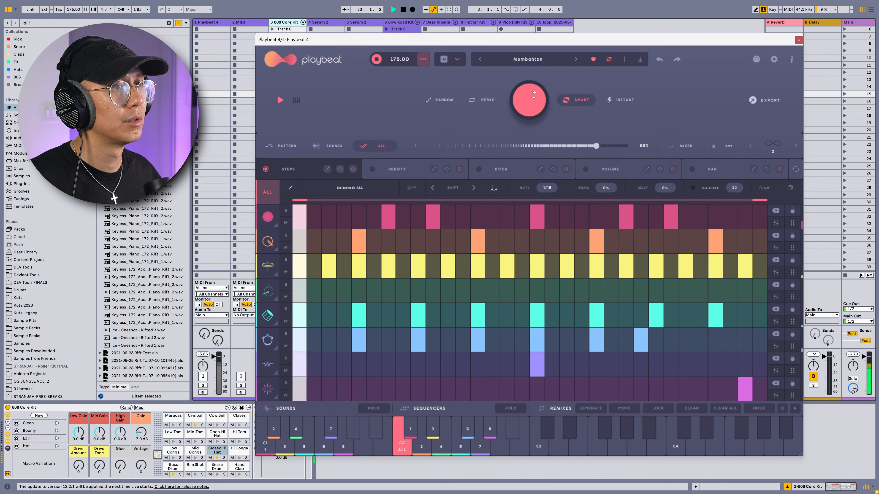
- Route MIDI from 1-Playbeat 4, source Playbeat 4, into the 6 Bow Road Kit track and set its monitoring to In
{"action": "left_click", "coordinate": [798, 40]}
{"action": "left_click", "coordinate": [408, 22]}
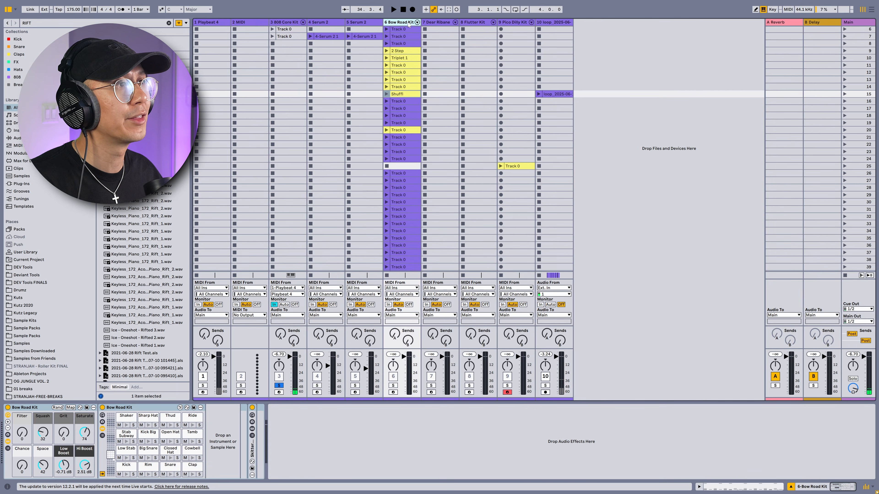
{"action": "left_click", "coordinate": [414, 288]}
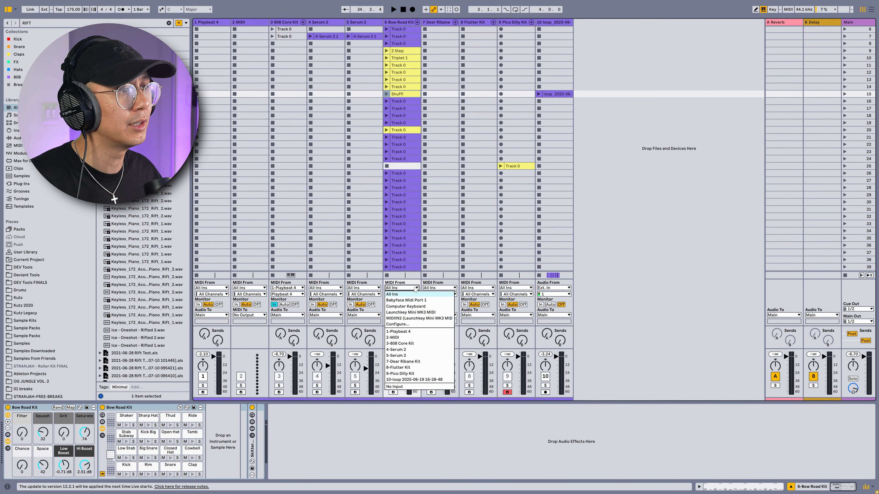
{"action": "left_click", "coordinate": [403, 320]}
{"action": "left_click", "coordinate": [401, 294]}
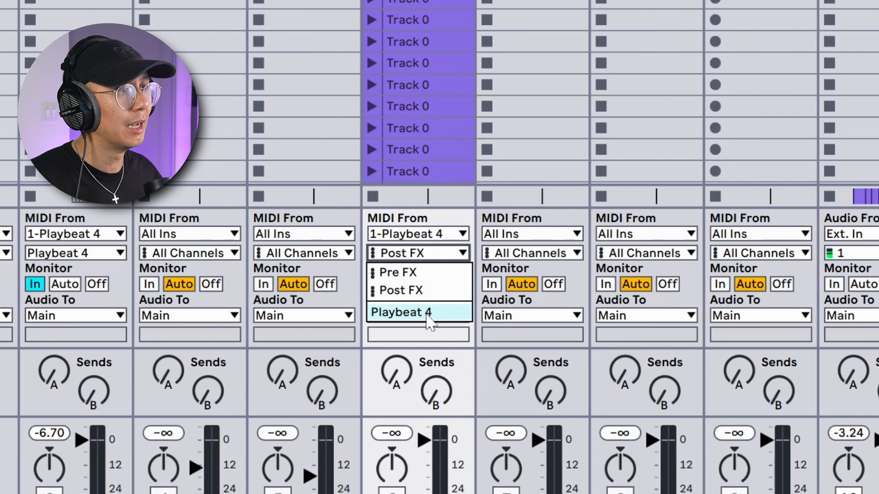
{"action": "left_click", "coordinate": [428, 312]}
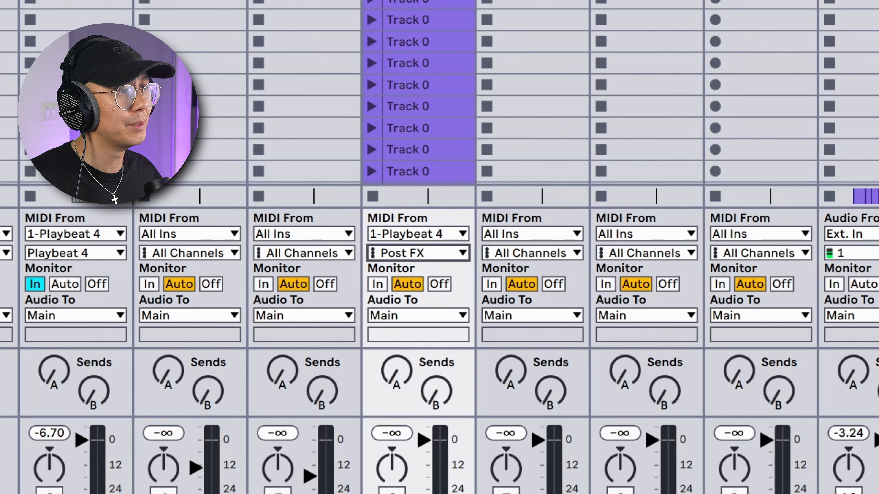
{"action": "left_click", "coordinate": [423, 257]}
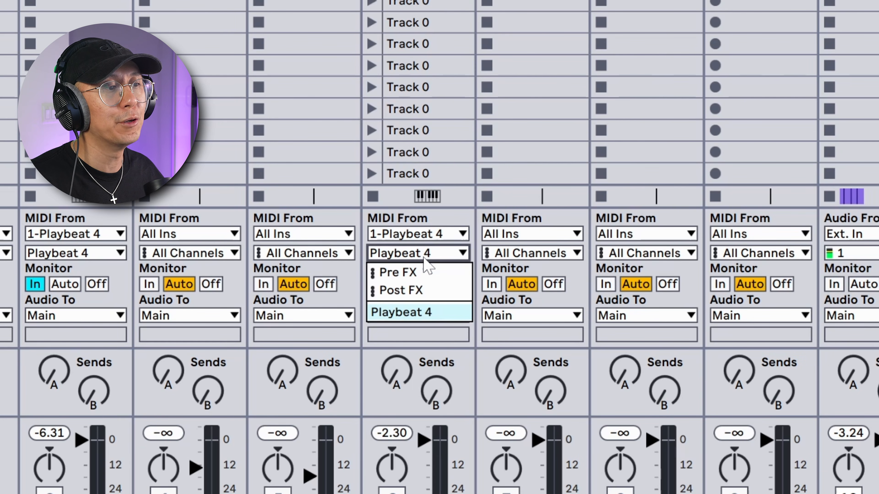
{"action": "left_click", "coordinate": [426, 311]}
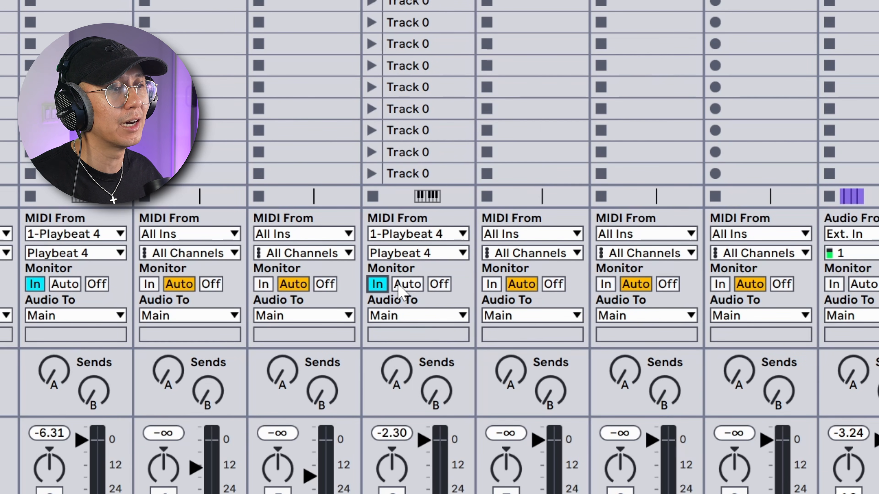
{"action": "left_click", "coordinate": [406, 284]}
{"action": "left_click", "coordinate": [377, 284]}
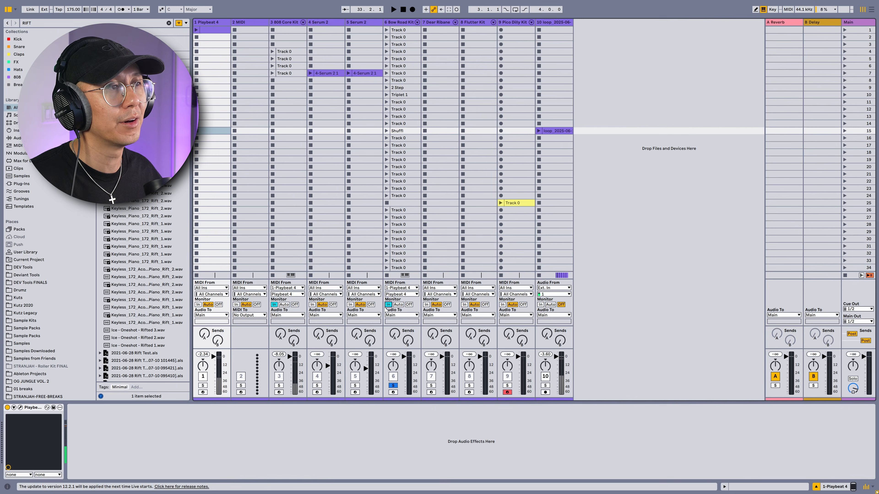
- Reopen the Playbeat window from track 1 and randomize the Mombahton pattern repeatedly during playback to hear it through the Bow Road Kit
{"action": "left_click", "coordinate": [21, 408]}
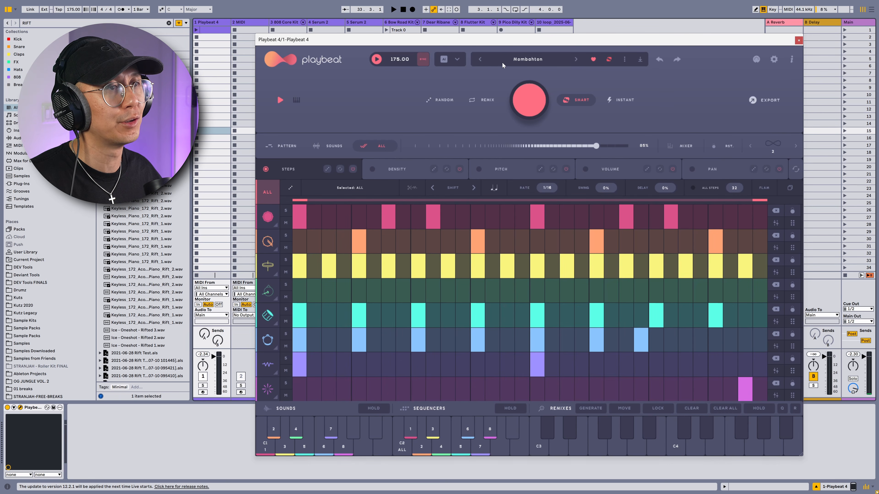
{"action": "key", "text": "space"}
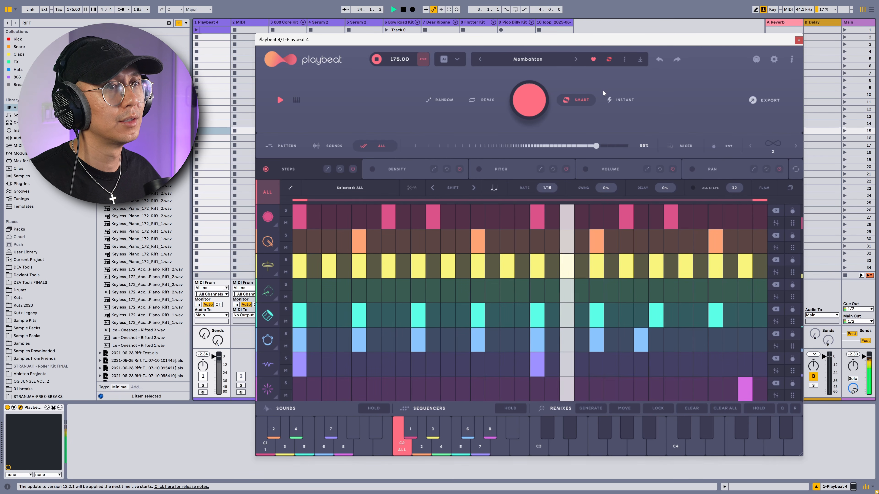
{"action": "left_click", "coordinate": [536, 98]}
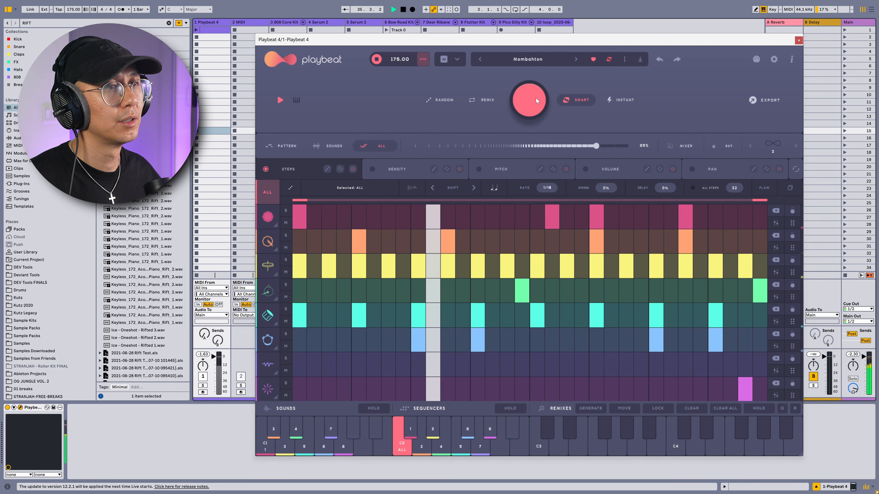
{"action": "left_click", "coordinate": [536, 98]}
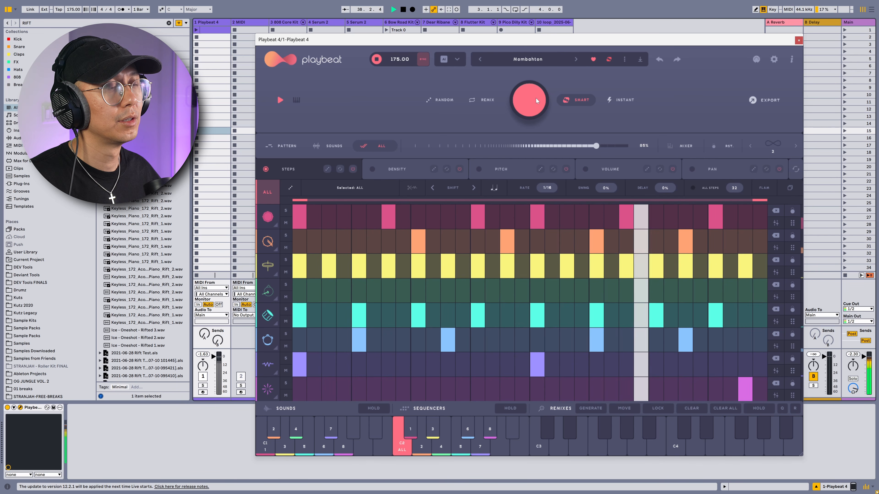
{"action": "left_click", "coordinate": [536, 98]}
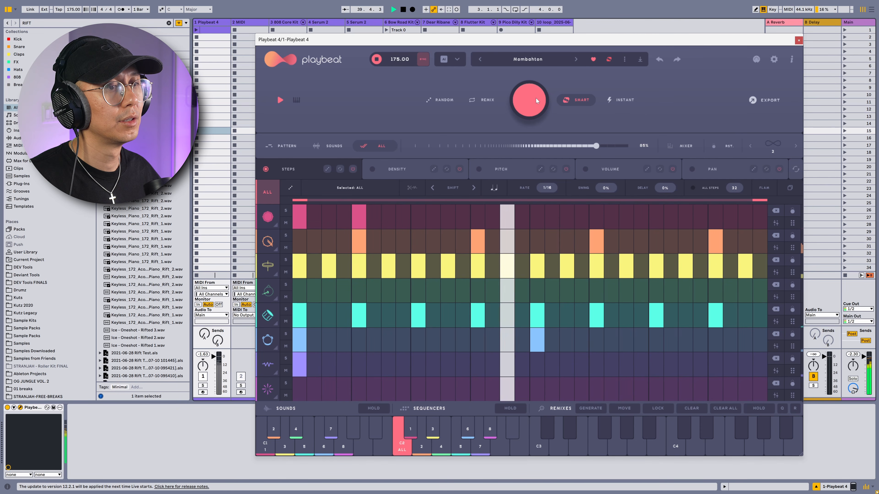
{"action": "left_click", "coordinate": [535, 99]}
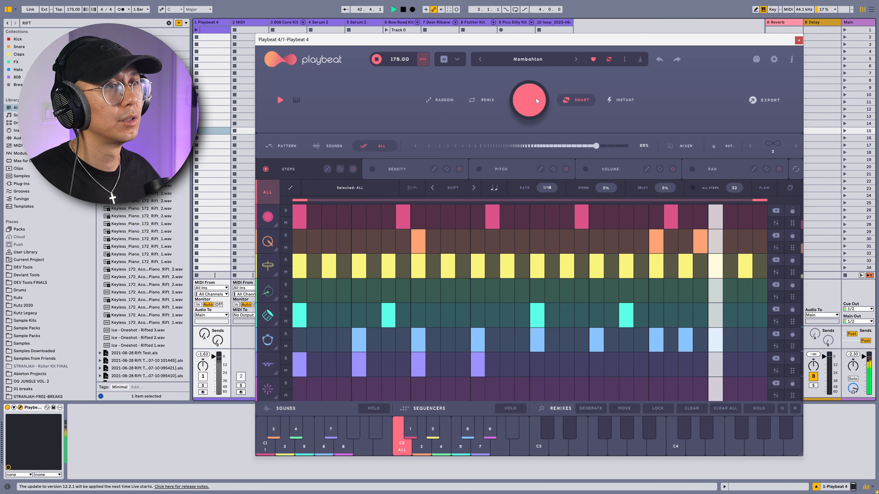
{"action": "left_click", "coordinate": [535, 98]}
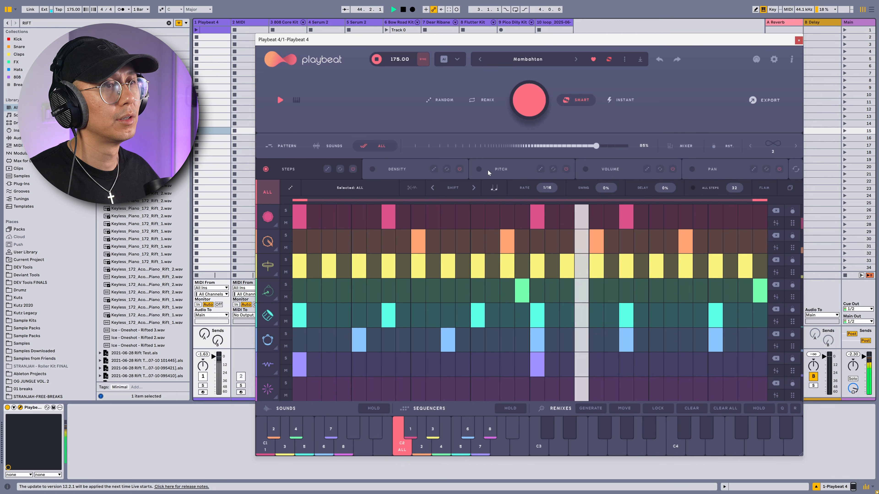
{"action": "key", "text": "space"}
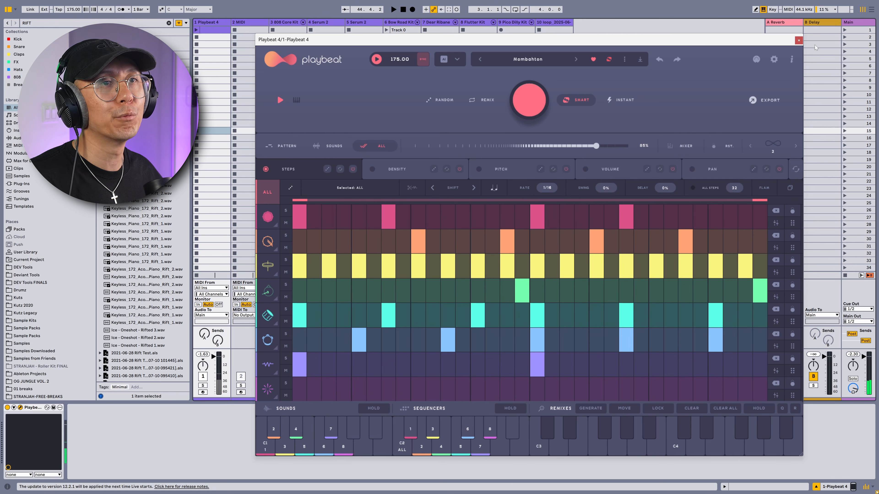
- Export all Playbeat tracks as a MIDI clip into scene 17 of the 808 Core Kit track
{"action": "left_click_drag", "start_coordinate": [701, 42], "coordinate": [758, 25]}
{"action": "left_click", "coordinate": [766, 91]}
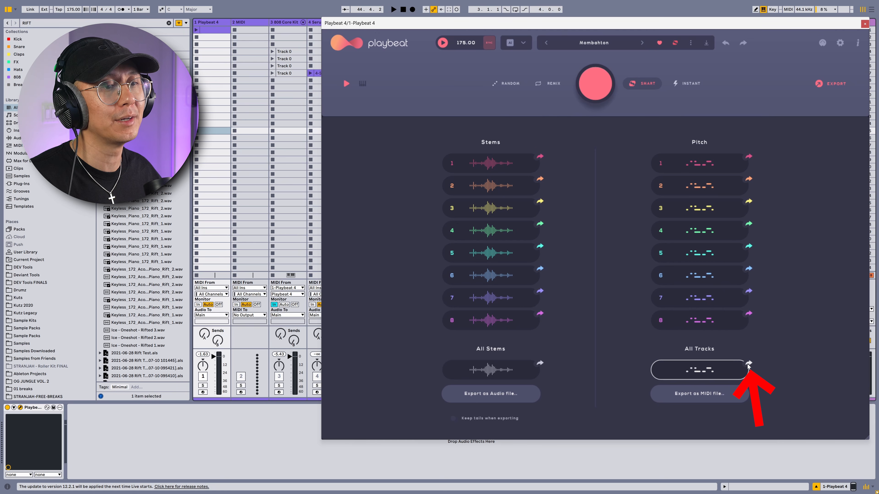
{"action": "left_click_drag", "start_coordinate": [280, 145], "coordinate": [287, 148]}
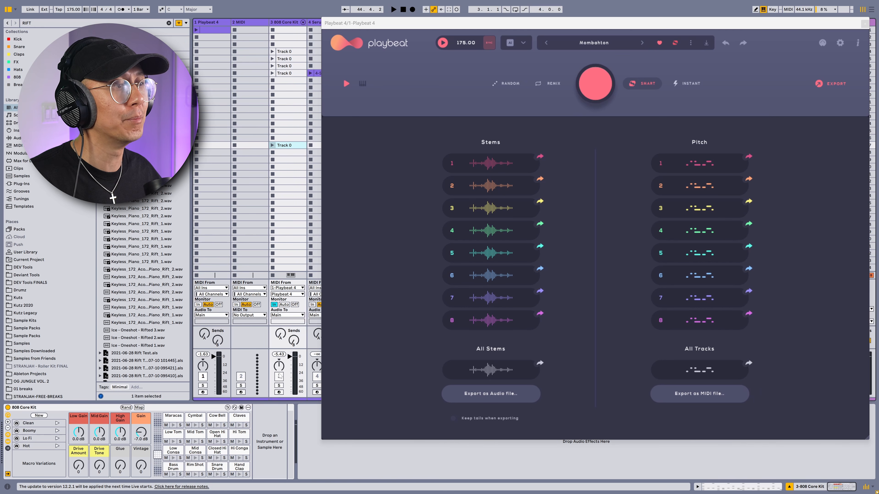
- Play the exported clip on the 808 Core Kit track and examine its notes in an enlarged clip editor
{"action": "double_click", "coordinate": [288, 150]}
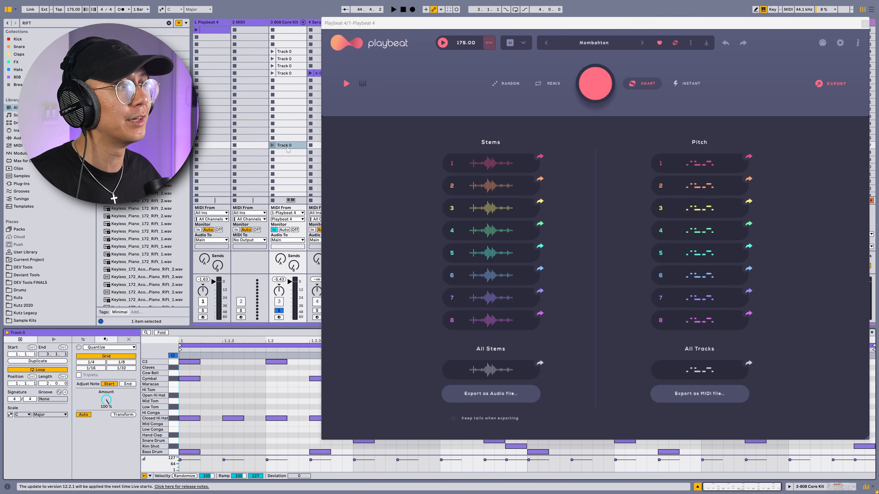
{"action": "left_click", "coordinate": [273, 146]}
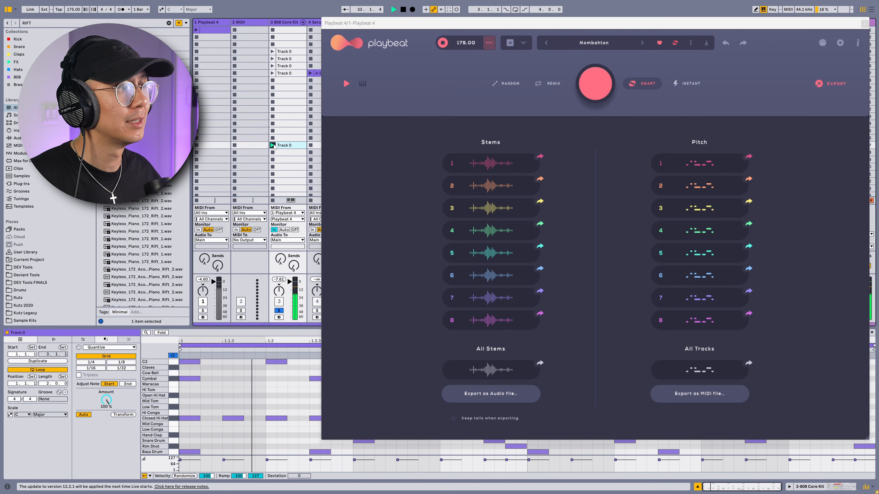
{"action": "left_click", "coordinate": [864, 24]}
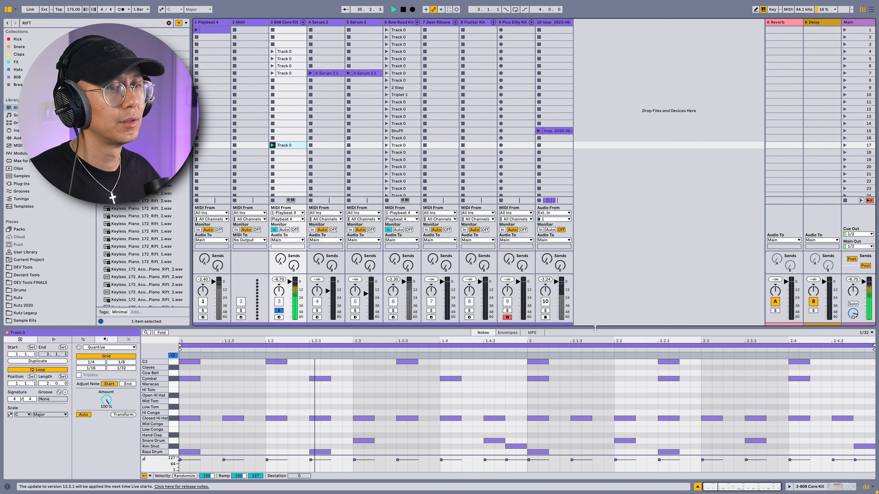
{"action": "left_click_drag", "start_coordinate": [595, 329], "coordinate": [588, 222]}
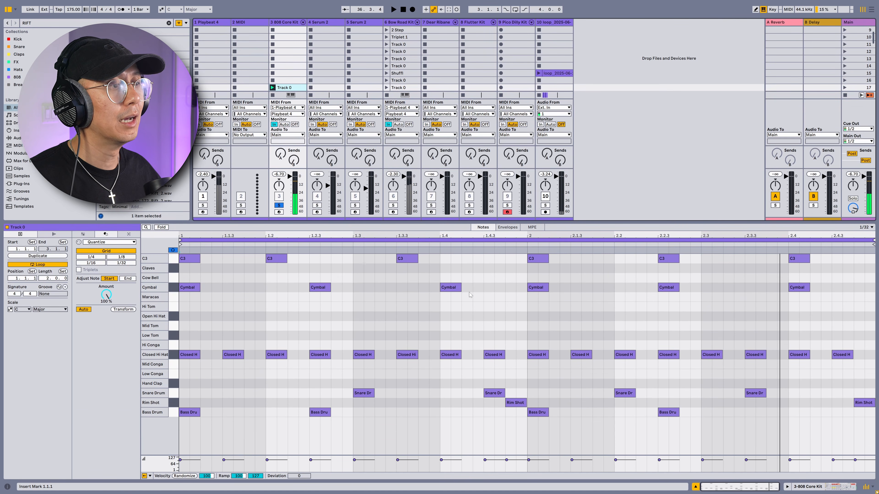
{"action": "key", "text": "shift+Tab"}
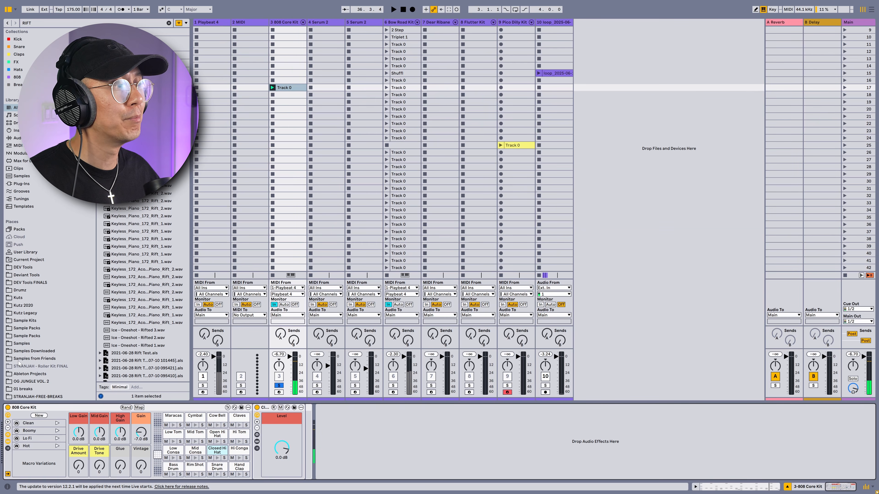
- Reopen the Playbeat window from track 1 and view the MIDI options in its settings
{"action": "left_click", "coordinate": [400, 23]}
{"action": "left_click", "coordinate": [225, 22]}
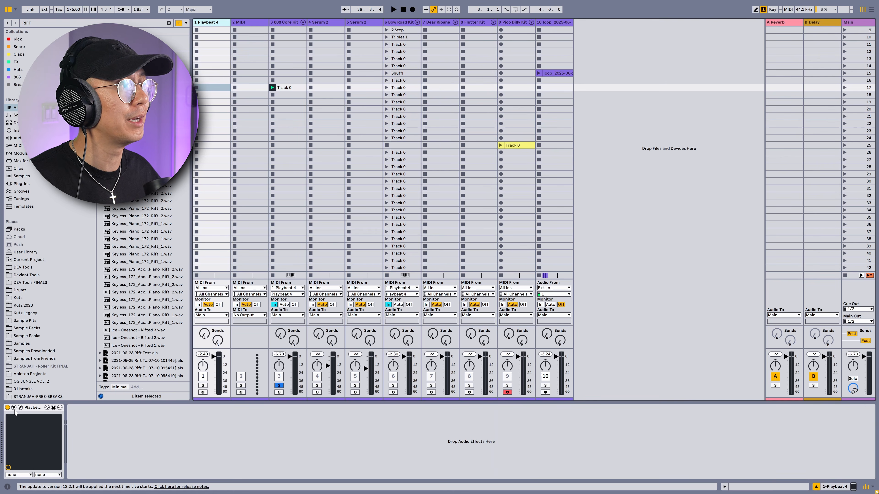
{"action": "left_click", "coordinate": [20, 407]}
{"action": "left_click_drag", "start_coordinate": [682, 27], "coordinate": [523, 46]}
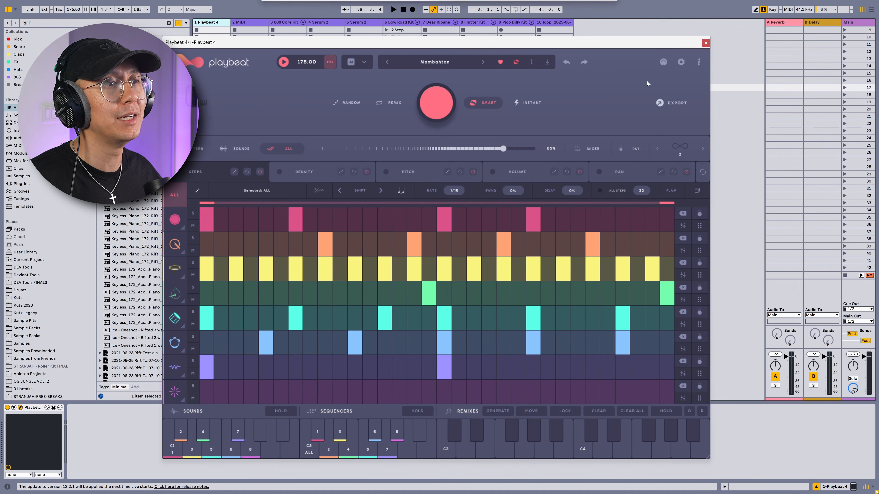
{"action": "left_click", "coordinate": [680, 62]}
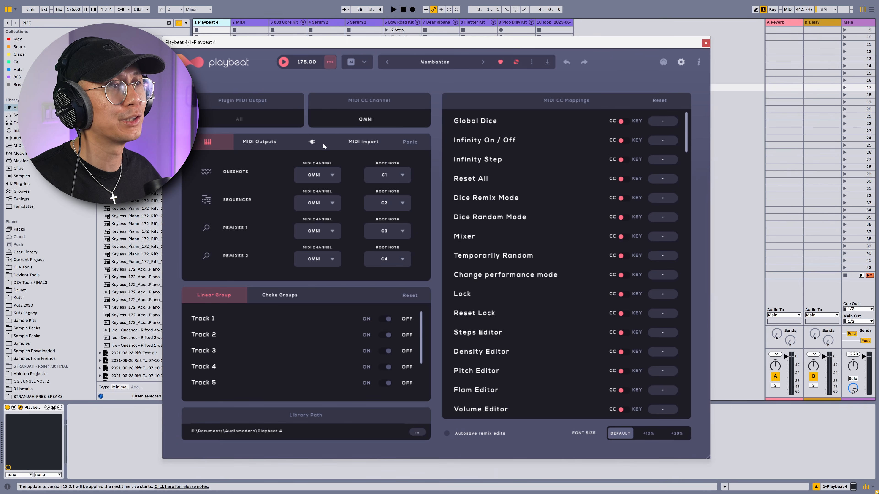
{"action": "left_click", "coordinate": [309, 142]}
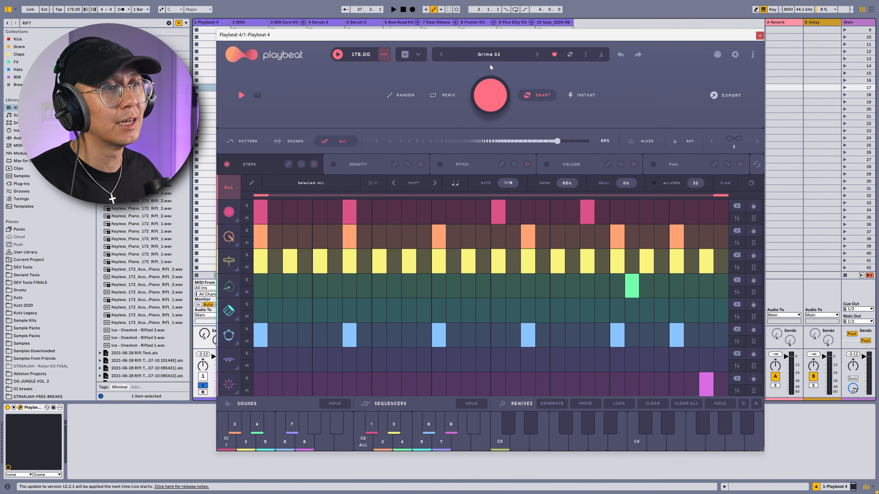
- Randomize the Grime 02 pattern in Smart mode and play it briefly
{"action": "left_click", "coordinate": [493, 91]}
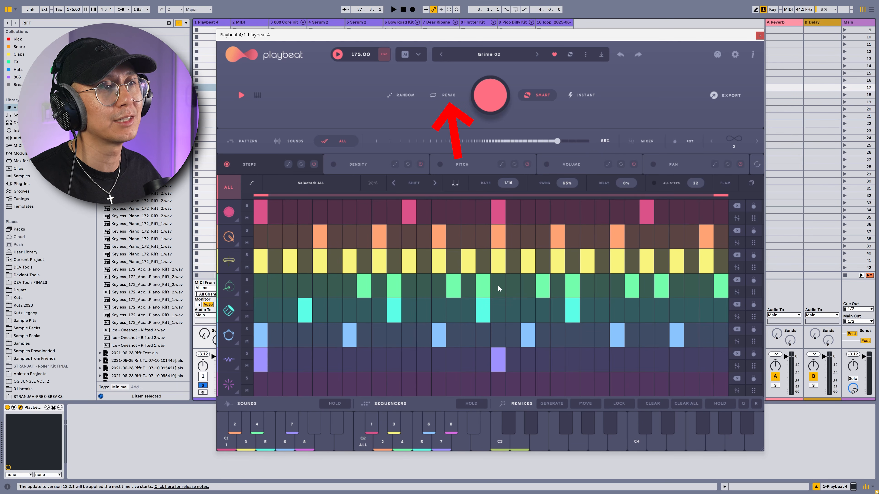
{"action": "key", "text": "space"}
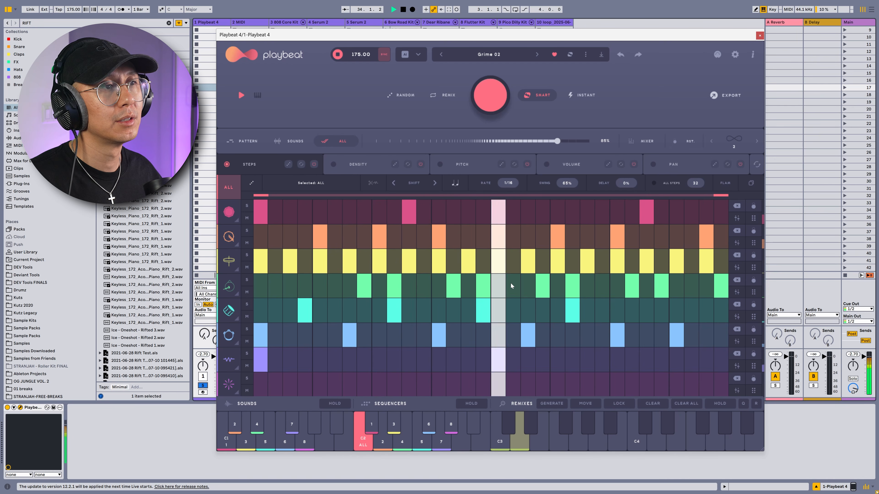
{"action": "key", "text": "space"}
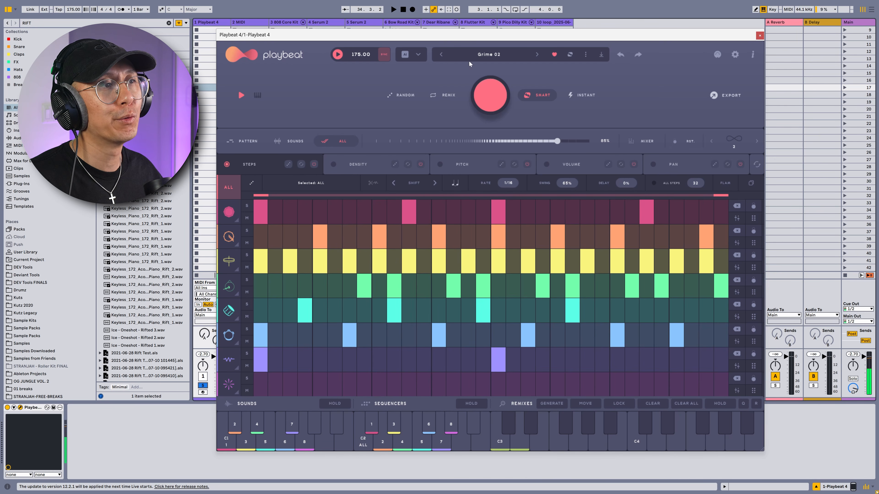
- Switch to Remix mode, remix and audition the Grime 02 pattern, and pick the third remix key on the keyboard
{"action": "left_click", "coordinate": [451, 95]}
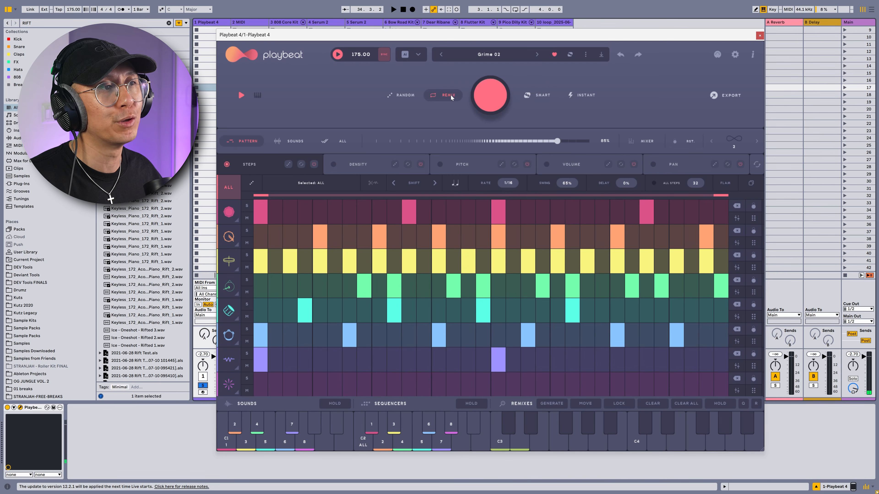
{"action": "left_click", "coordinate": [485, 93]}
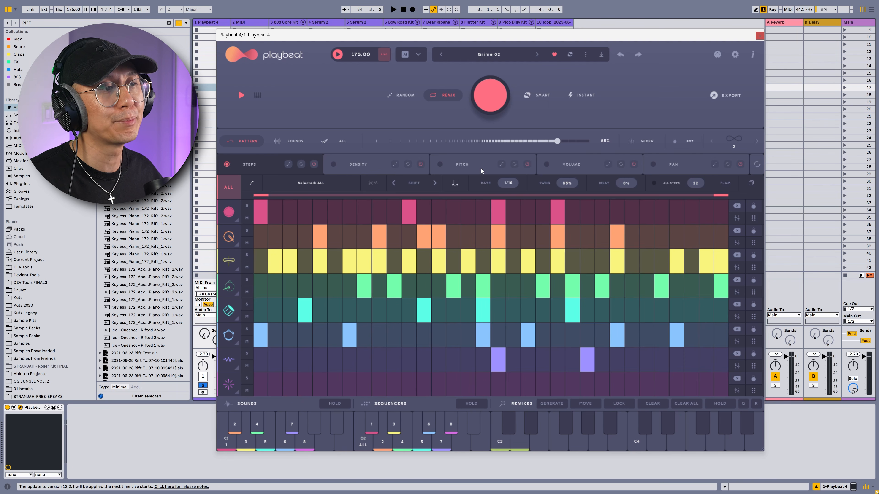
{"action": "key", "text": "space"}
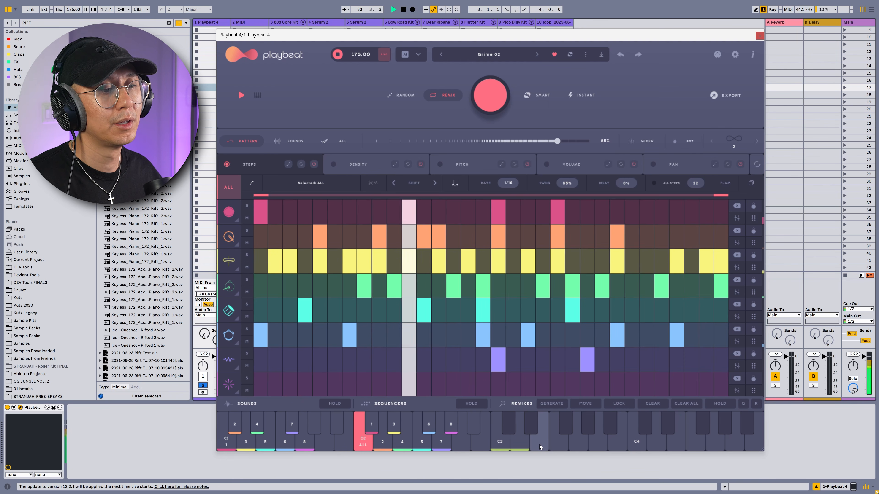
{"action": "key", "text": "space"}
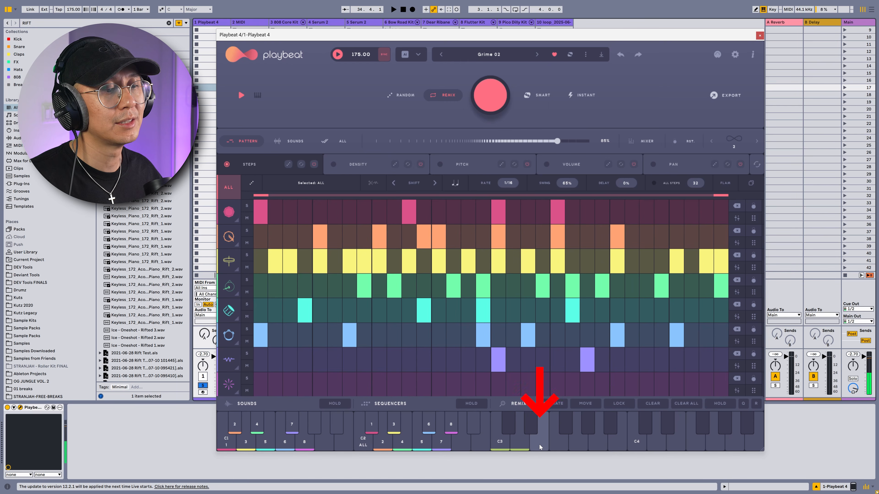
{"action": "left_click", "coordinate": [546, 426]}
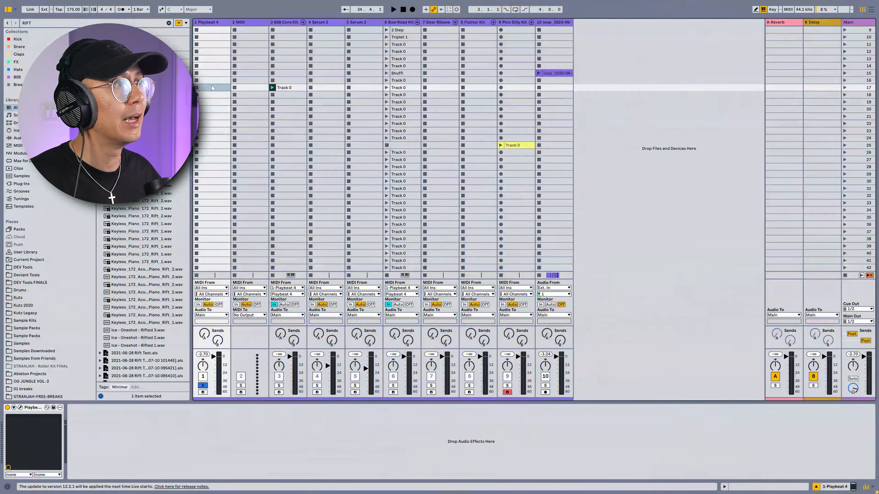
- Create a one-bar MIDI clip on the Playbeat 4 track in scene 17 with a C3 note spanning the full bar
{"action": "double_click", "coordinate": [213, 87]}
{"action": "scroll", "coordinate": [241, 352], "scroll_direction": "down", "scroll_amount": 2}
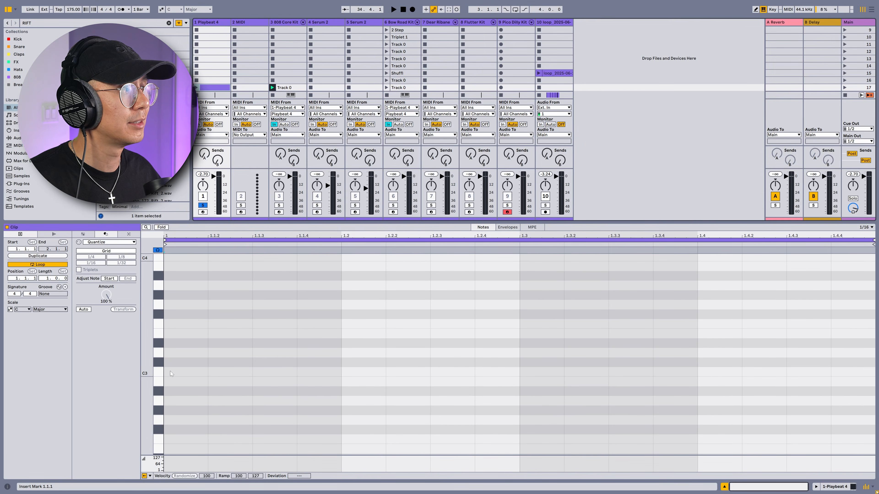
{"action": "double_click", "coordinate": [200, 373]}
{"action": "left_click_drag", "start_coordinate": [207, 371], "coordinate": [874, 372]}
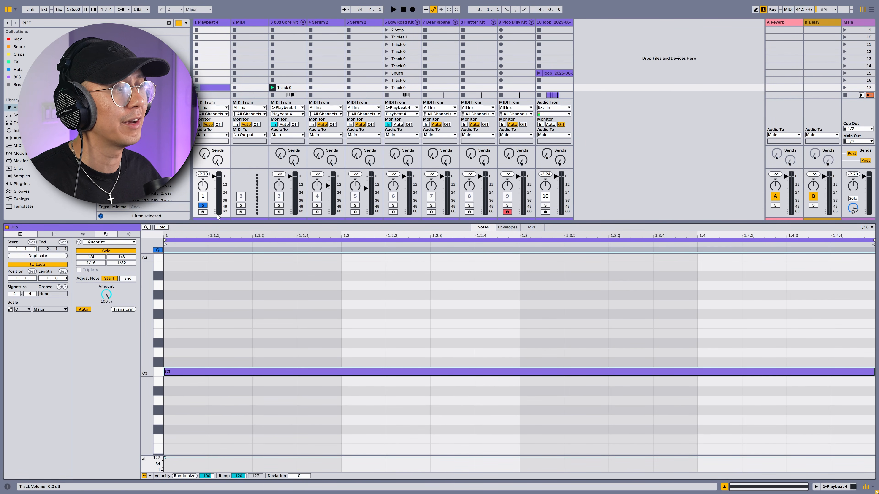
- Audition the trigger clip, raising its note to D3 and by a further two semitones
{"action": "key", "text": "space"}
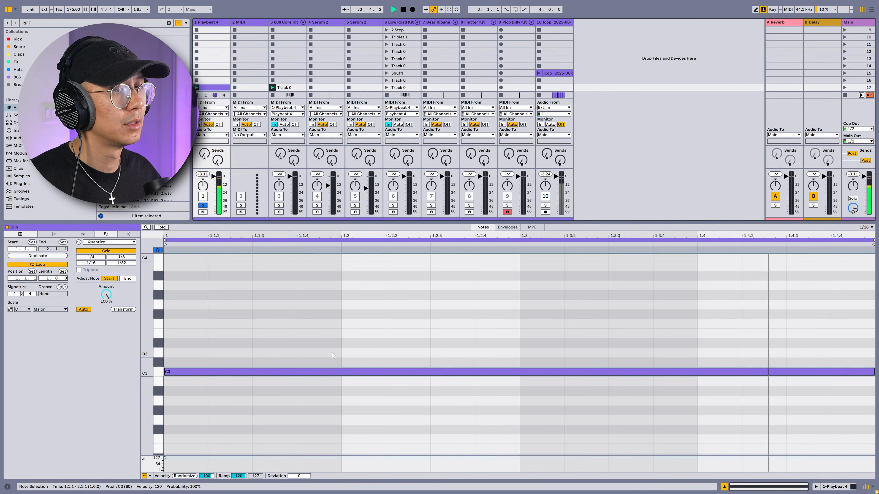
{"action": "key", "text": "space"}
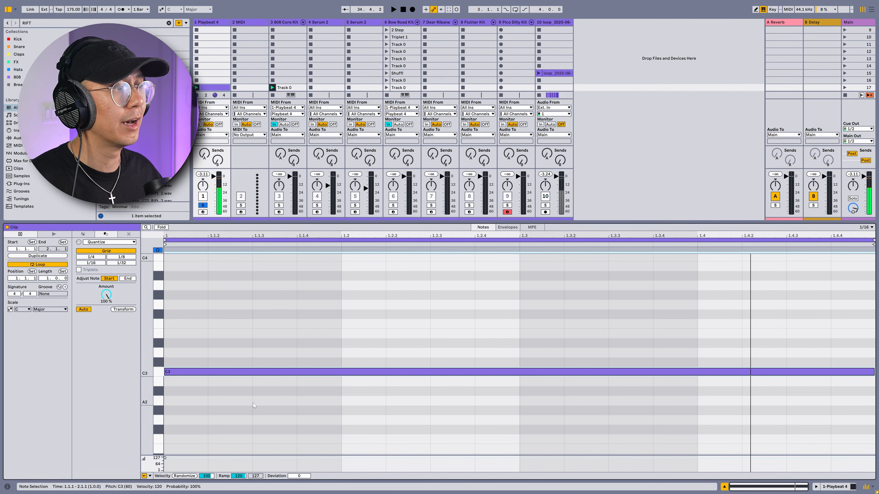
{"action": "key", "text": "Up"}
{"action": "key", "text": "Up"}
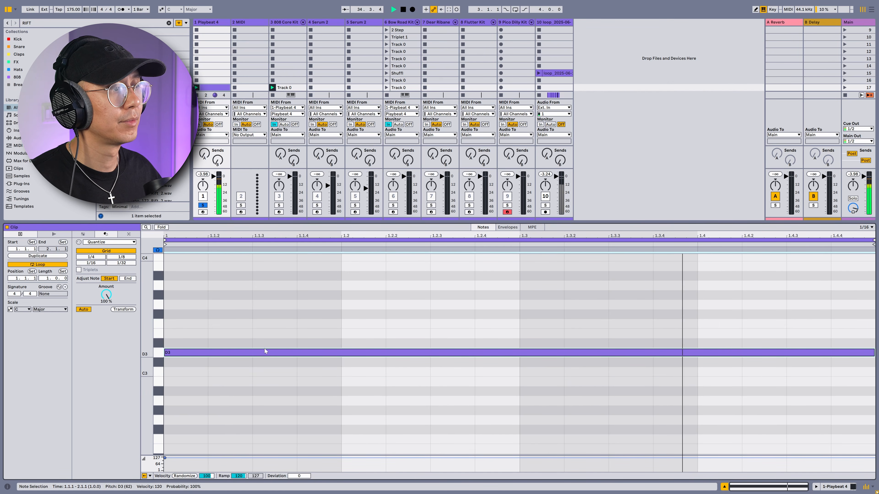
{"action": "key", "text": "Up"}
{"action": "key", "text": "Up"}
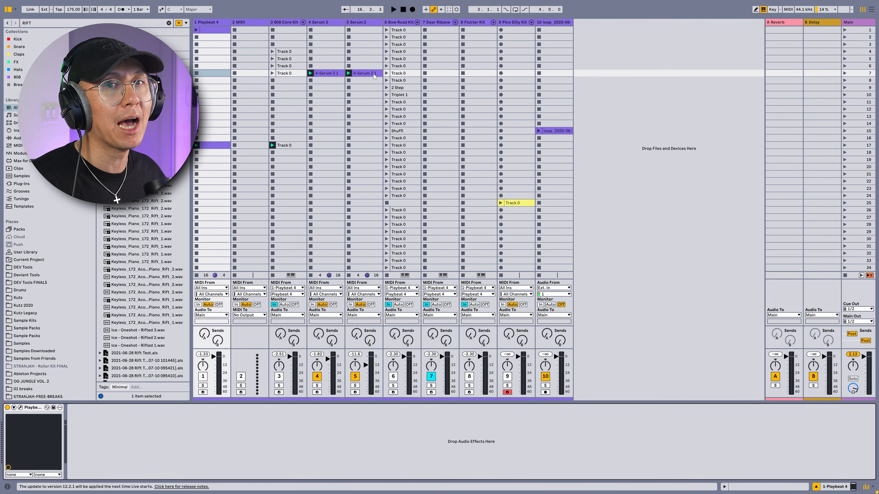
- View the Bow Road Kit track's devices and reopen the Playbeat window from track 1
{"action": "left_click", "coordinate": [398, 24]}
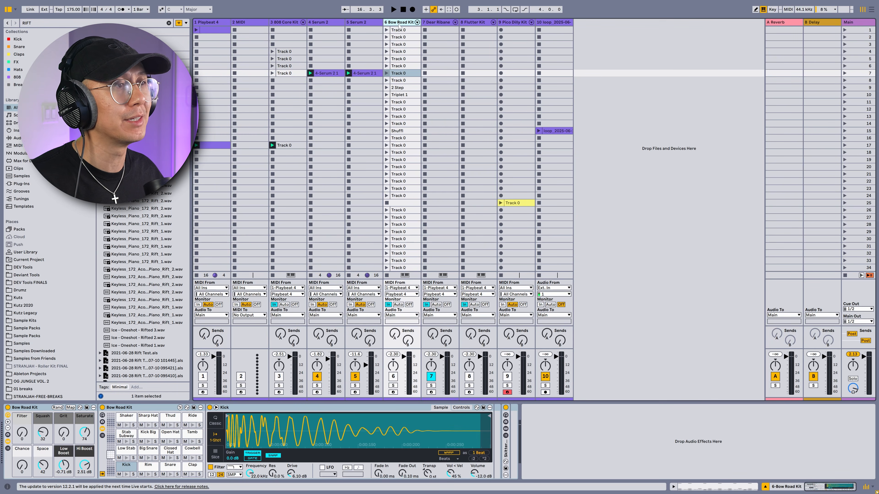
{"action": "left_click", "coordinate": [218, 23]}
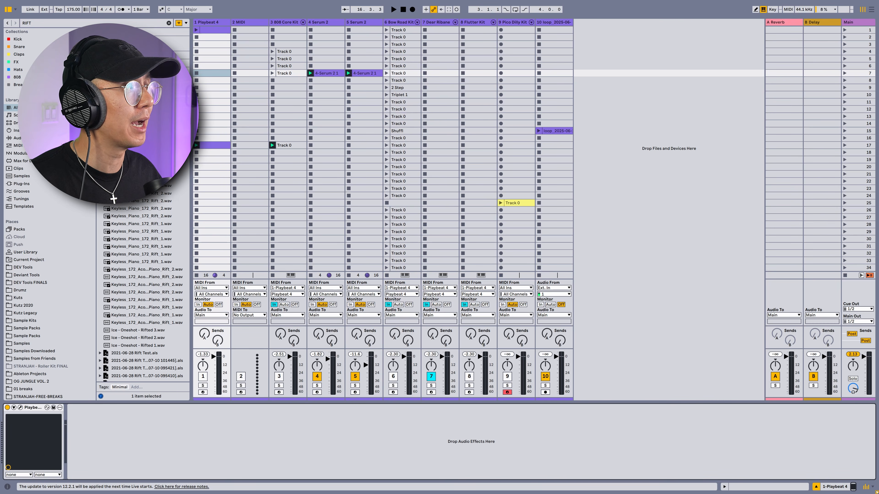
{"action": "left_click", "coordinate": [20, 408]}
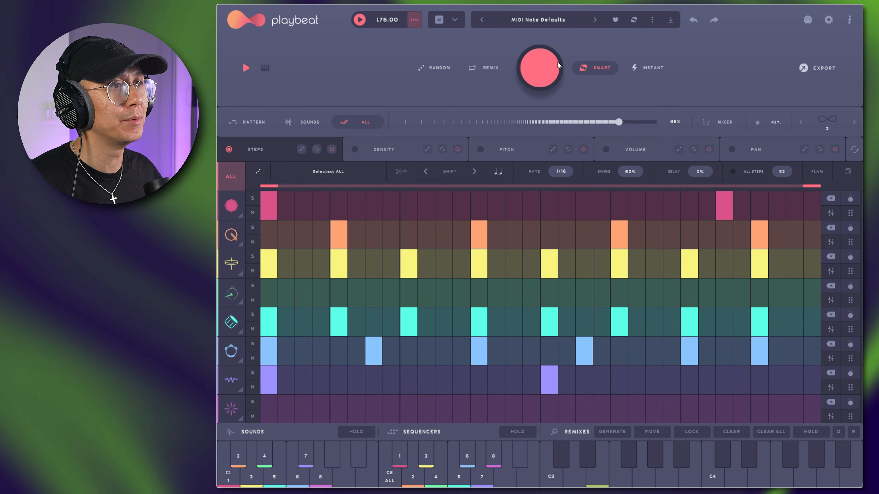
- Play the MIDI Note Defaults pattern and randomize all its steps six times in Smart mode, stopping playback at the end
{"action": "key", "text": "space"}
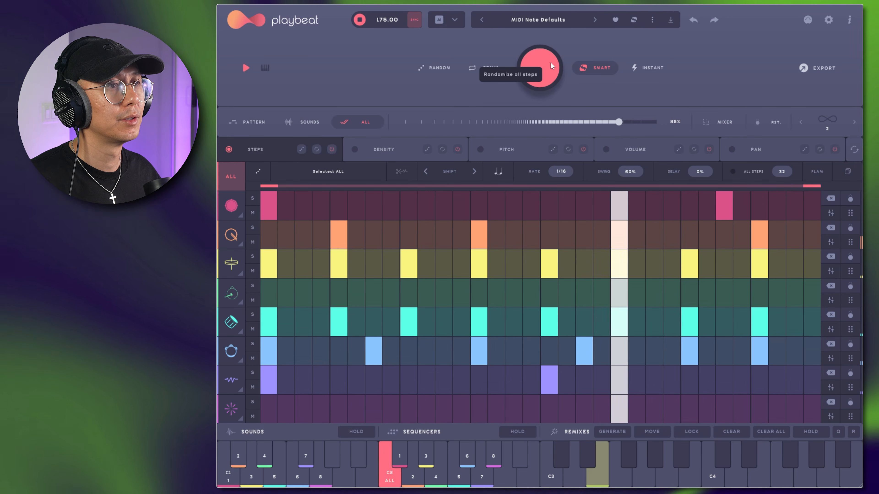
{"action": "left_click", "coordinate": [551, 62]}
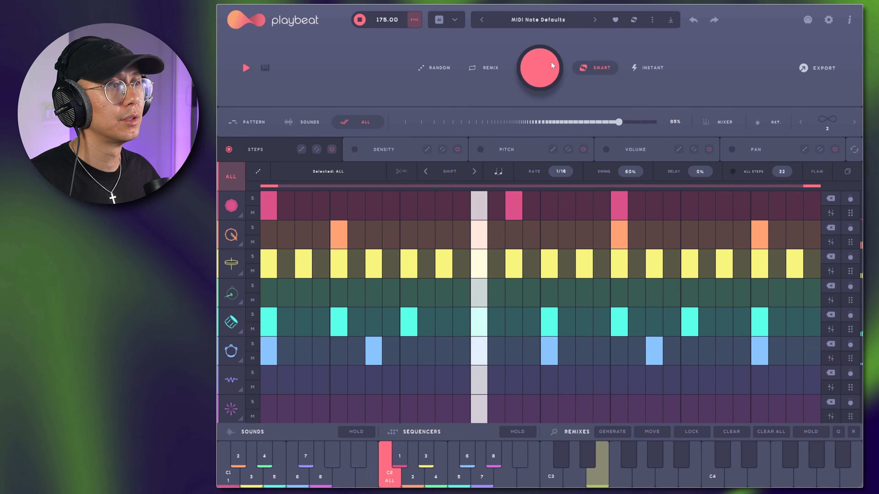
{"action": "left_click", "coordinate": [552, 61]}
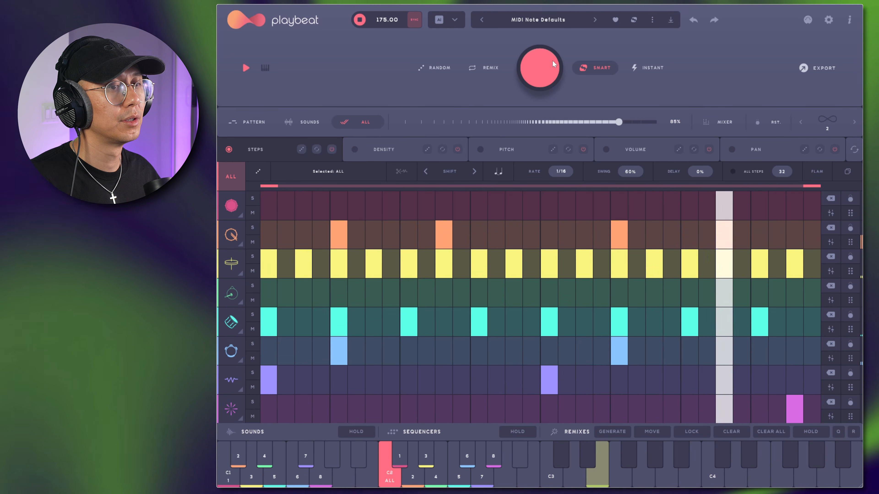
{"action": "left_click", "coordinate": [552, 60]}
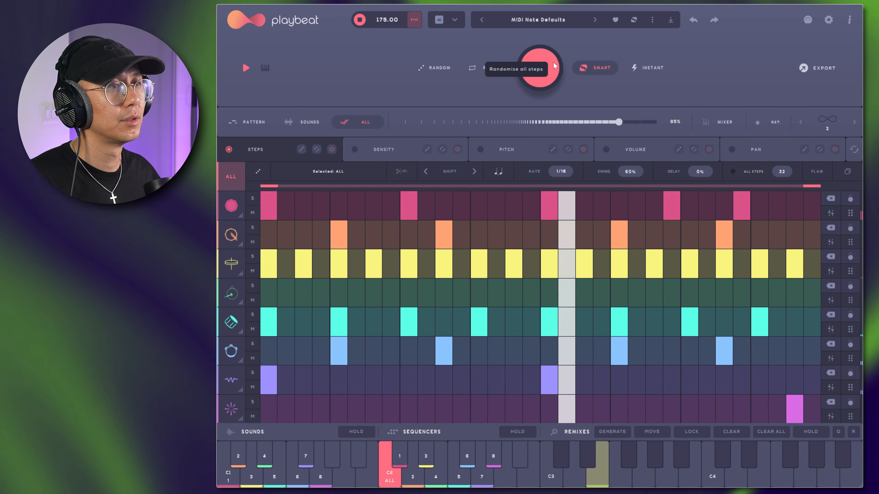
{"action": "left_click", "coordinate": [553, 62]}
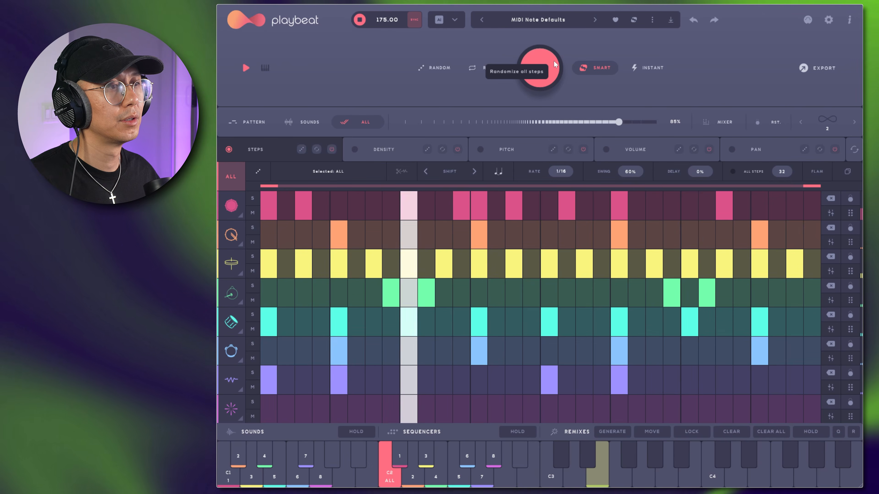
{"action": "left_click", "coordinate": [555, 59]}
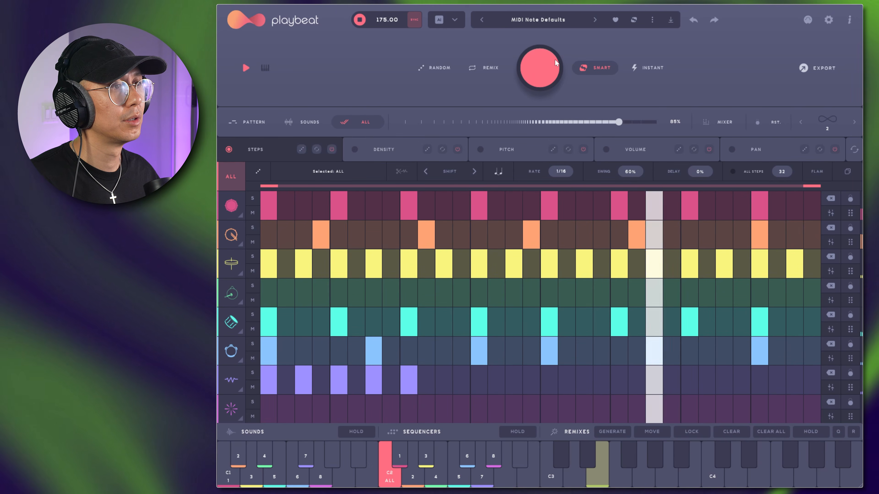
{"action": "left_click", "coordinate": [554, 59]}
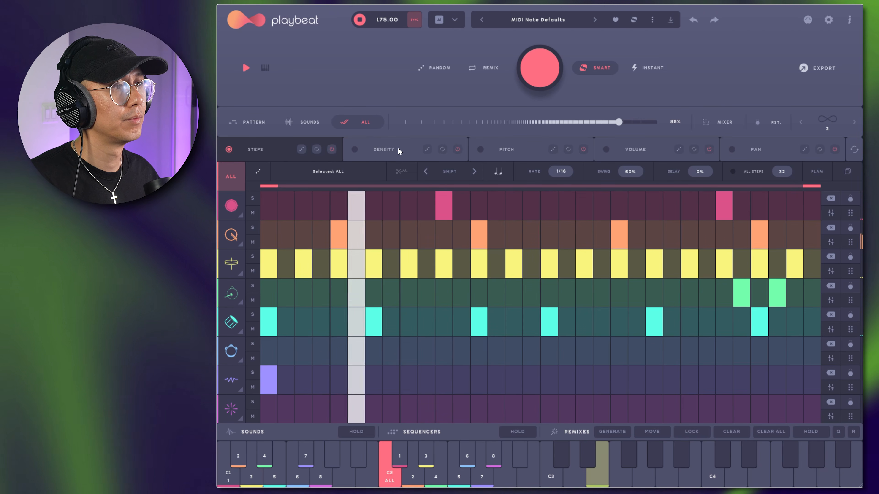
{"action": "key", "text": "space"}
- Show the density lanes and randomize the density values of all tracks during playback
{"action": "left_click", "coordinate": [411, 148]}
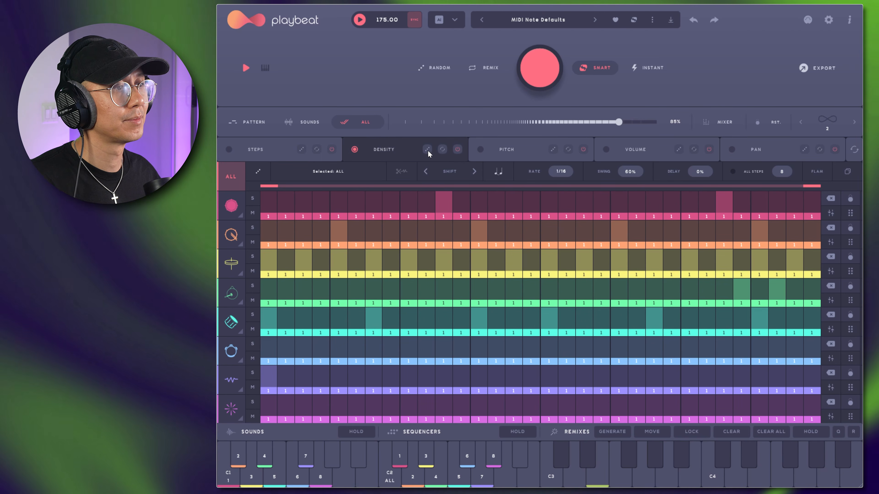
{"action": "left_click", "coordinate": [428, 150]}
{"action": "left_click", "coordinate": [533, 70]}
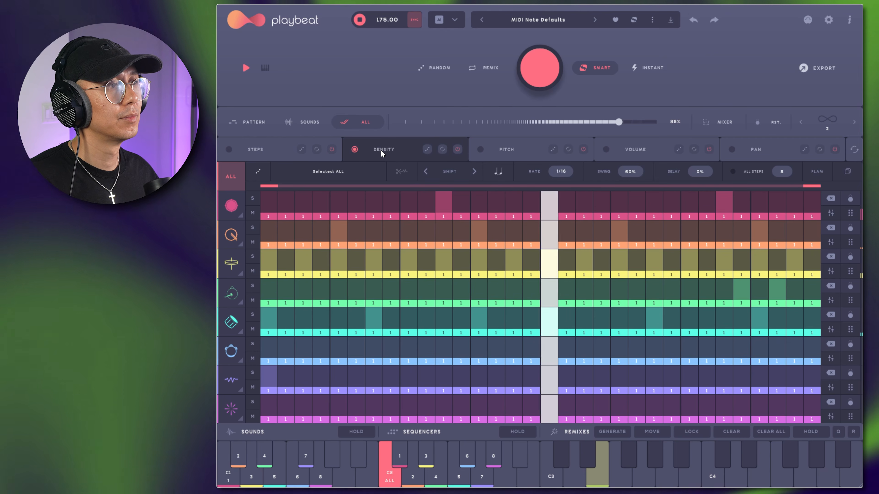
{"action": "left_click", "coordinate": [427, 150]}
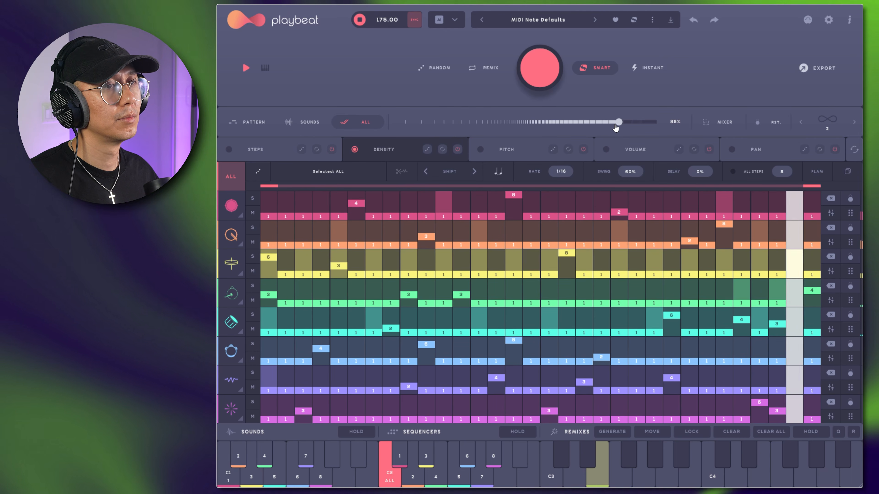
- View the pitch lanes, return to the density lanes and stop playback
{"action": "left_click", "coordinate": [520, 148]}
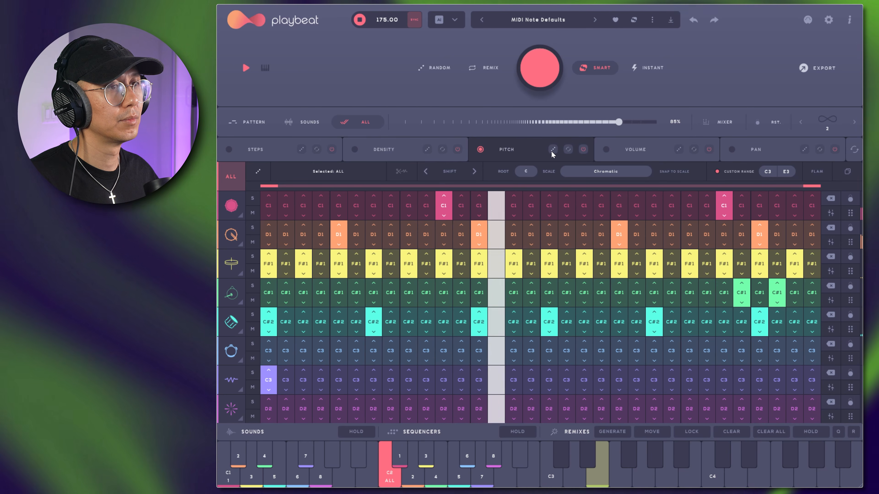
{"action": "left_click", "coordinate": [396, 150]}
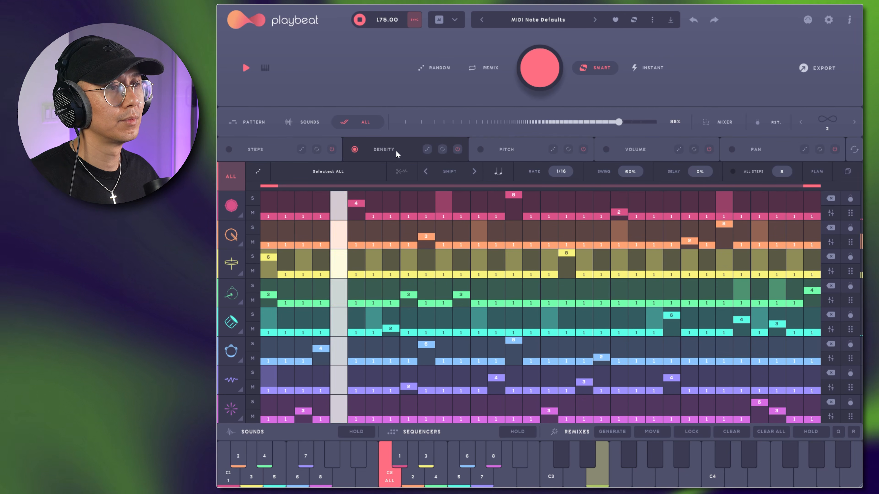
{"action": "key", "text": "space"}
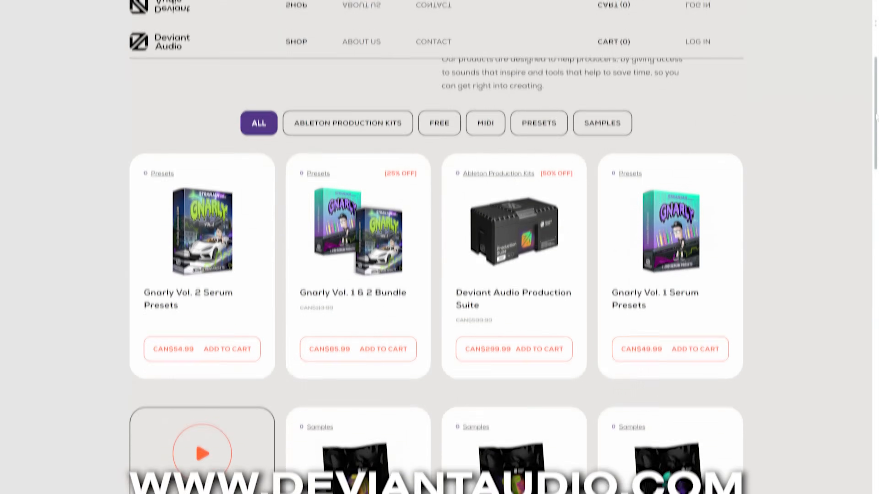
- Switch to the Deviant Audio shop website and look through its product listings
{"action": "scroll", "coordinate": [875, 153], "scroll_direction": "down", "scroll_amount": 8}
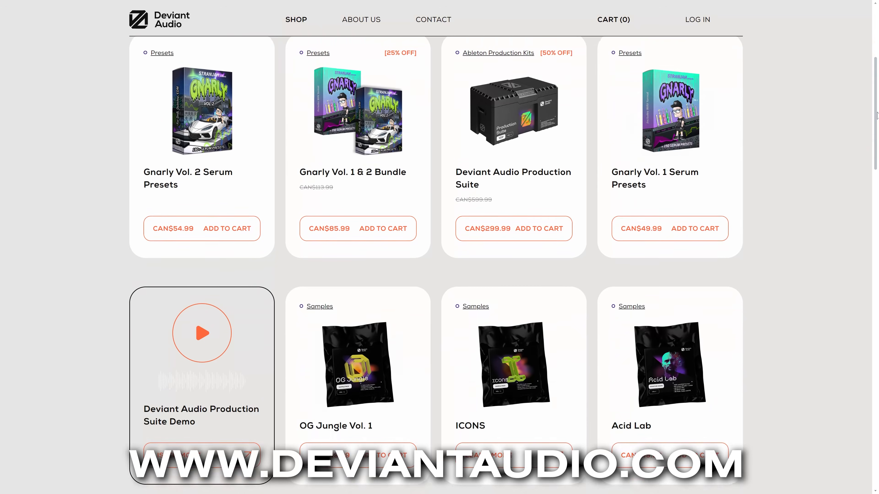
{"action": "left_click_drag", "start_coordinate": [875, 153], "coordinate": [877, 315]}
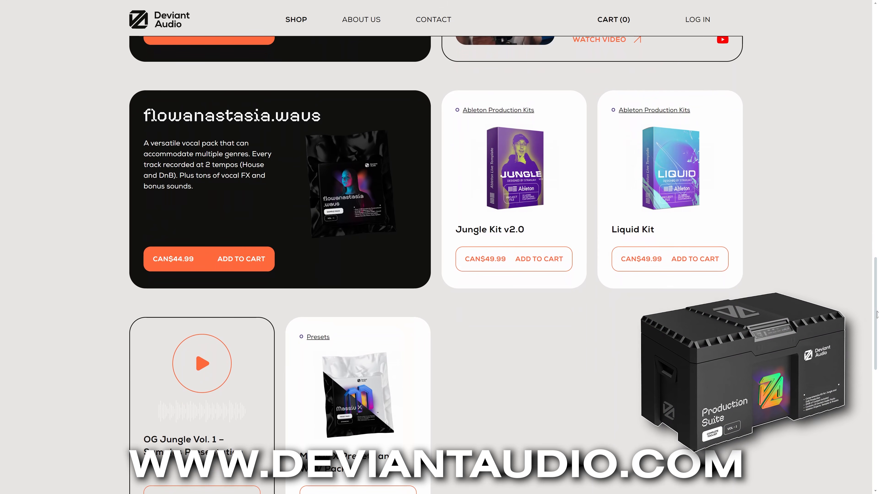